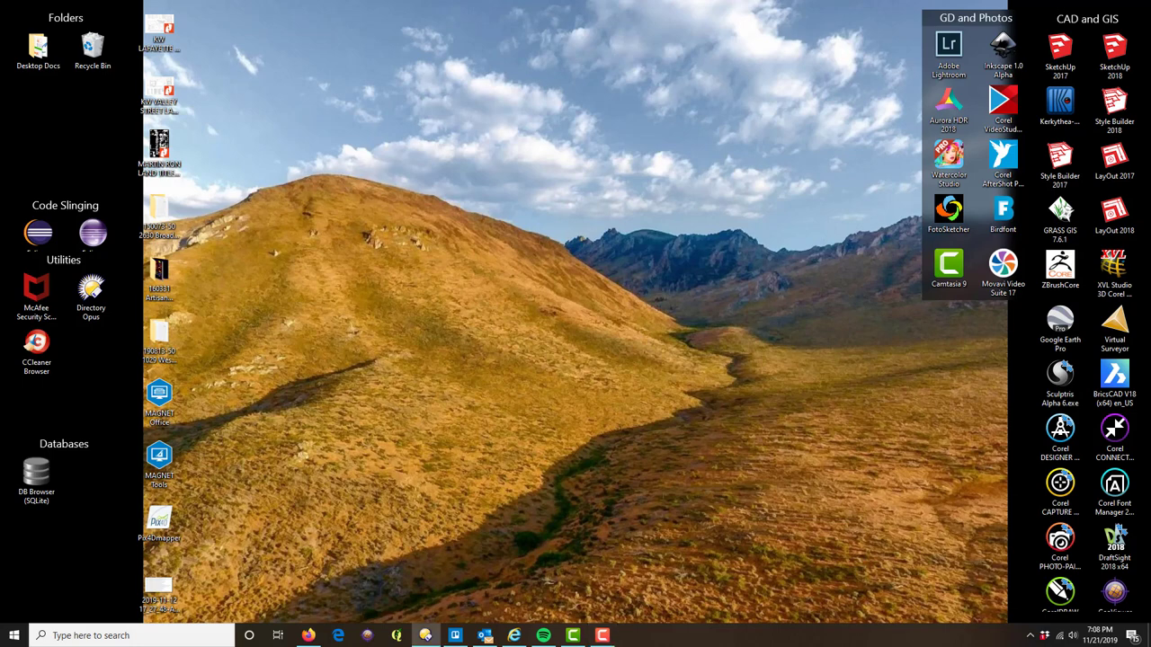
- Switch to Directory Opus and open the Communications folder of the 160331-50 Artisan Crossing Site Development project
click(426, 636)
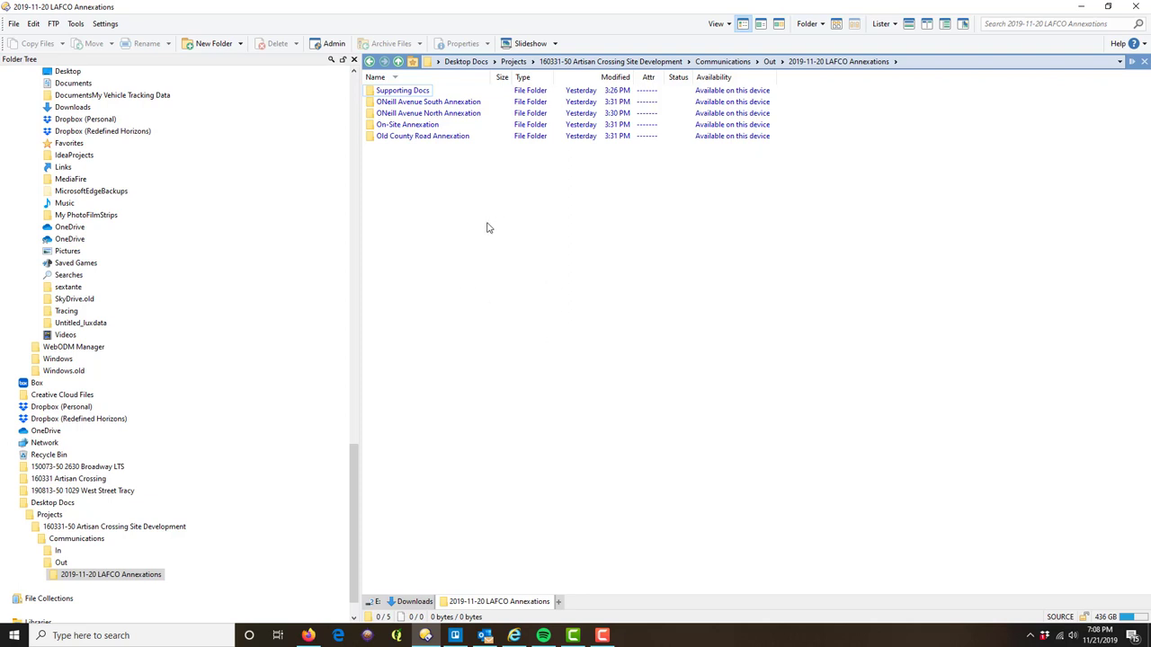
click(622, 61)
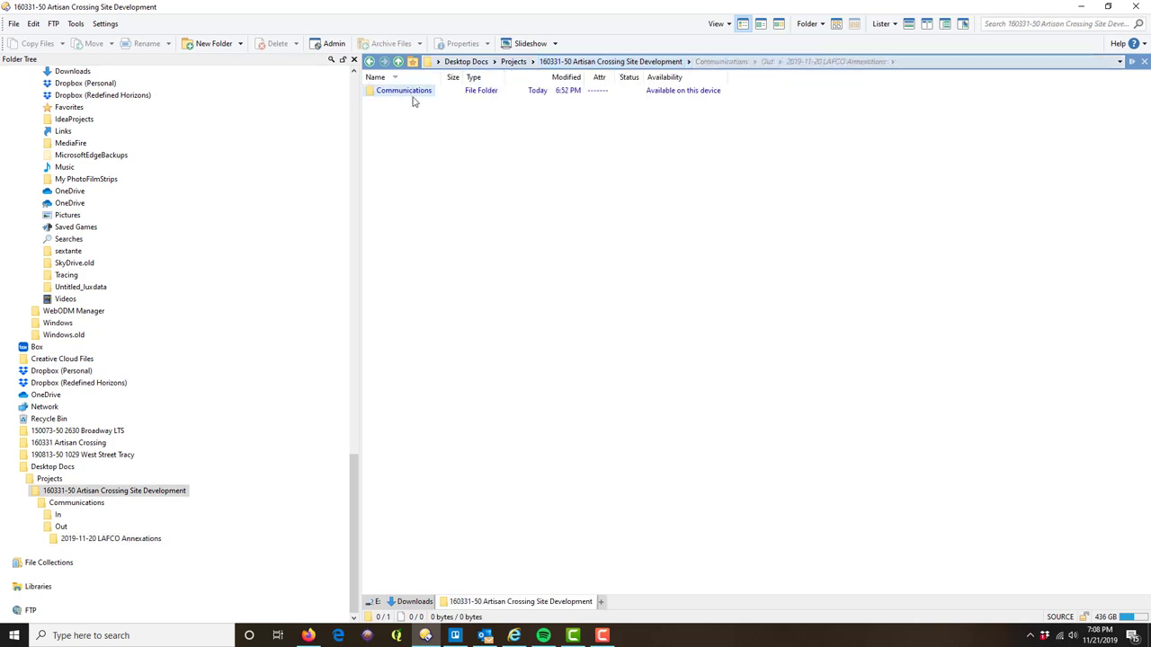
click(513, 61)
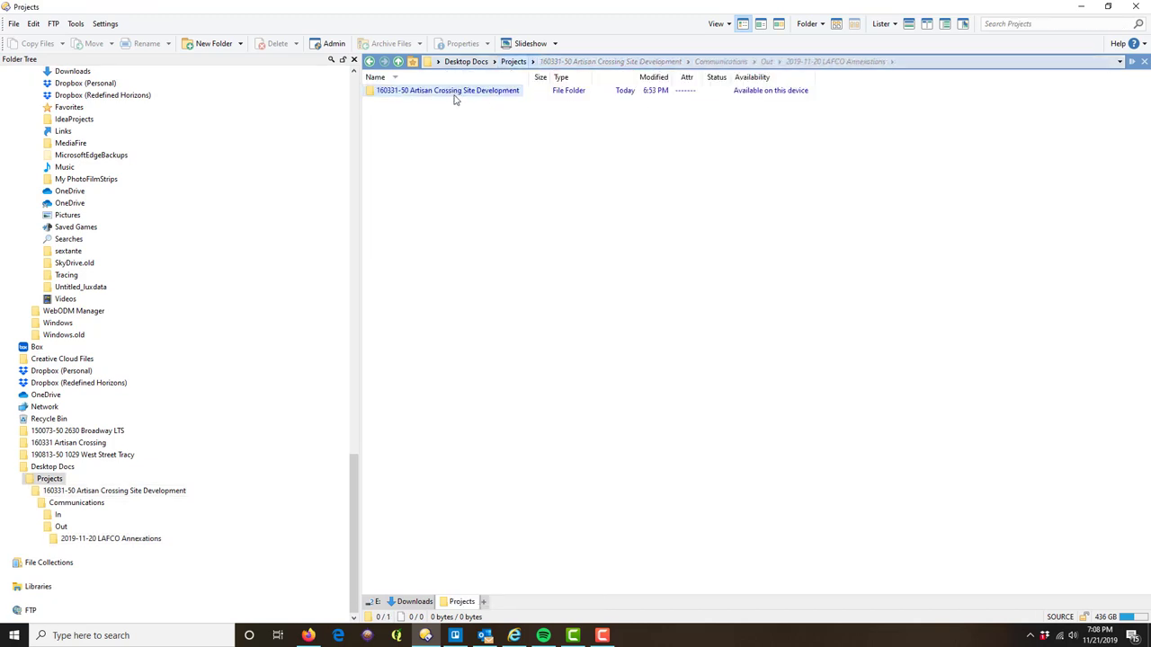
double_click(442, 94)
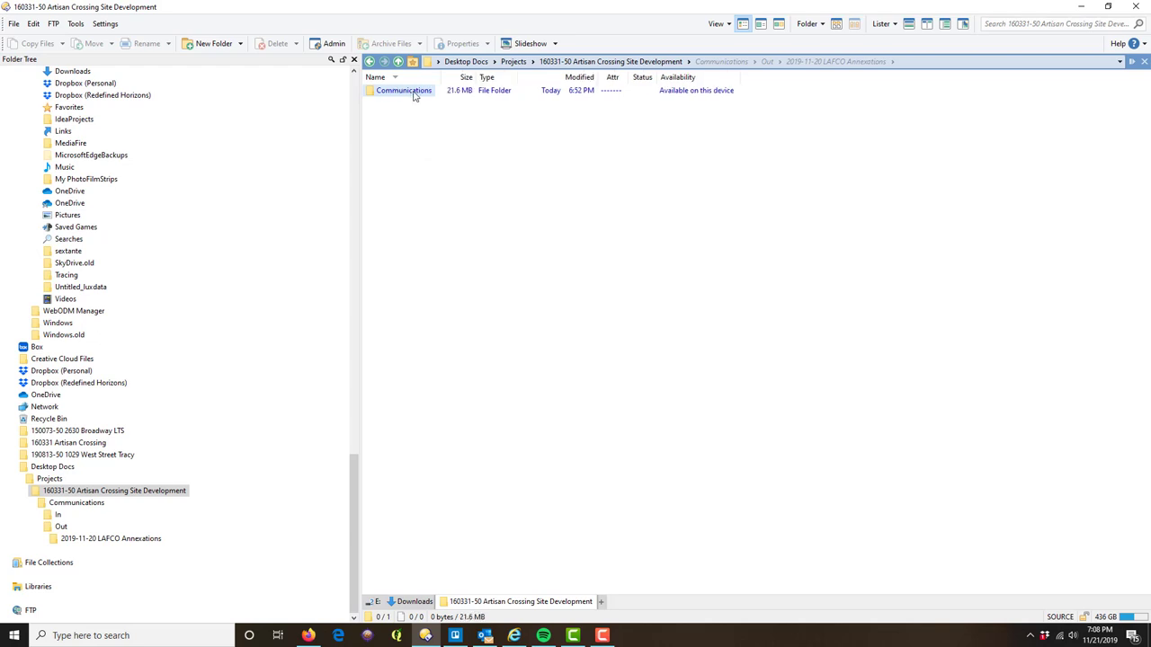
mouse_move(406, 99)
double_click(402, 93)
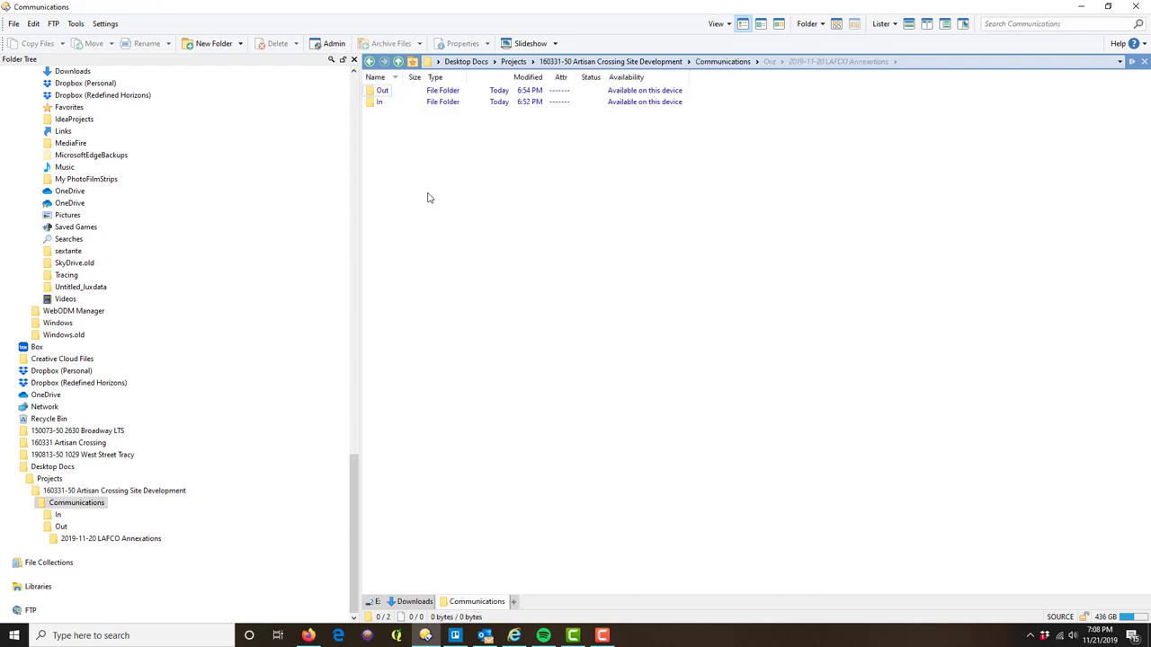
- Open the Out folder within Communications and inspect its 2019-11-20 LAFCO Annexations folder
click(380, 104)
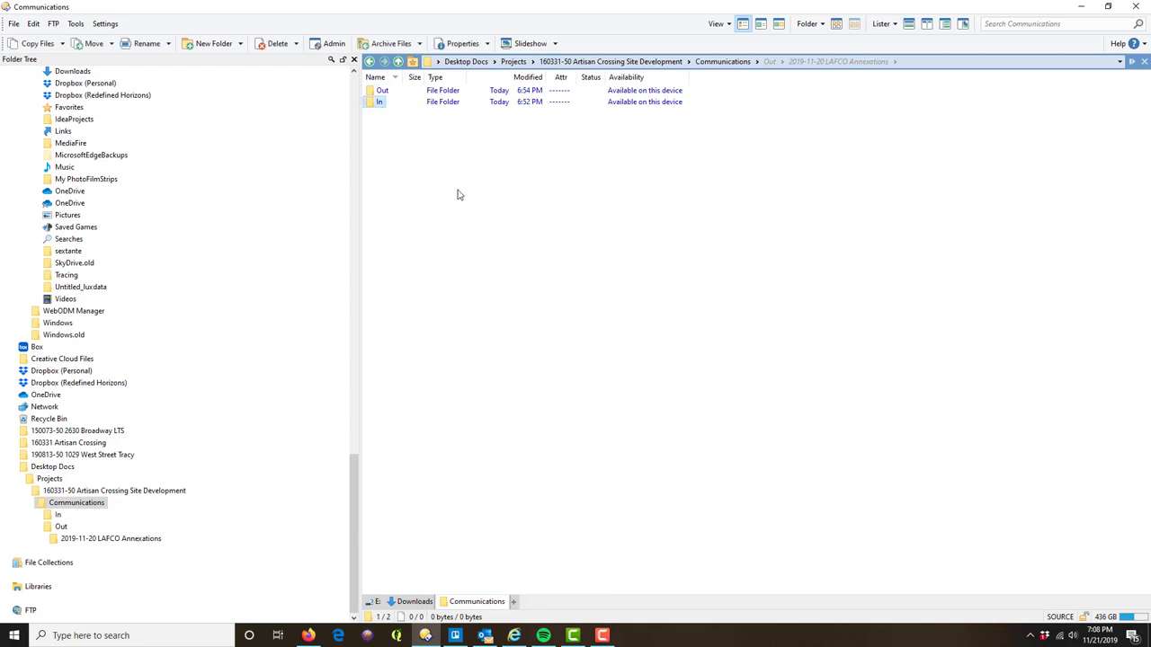
click(383, 91)
mouse_move(383, 107)
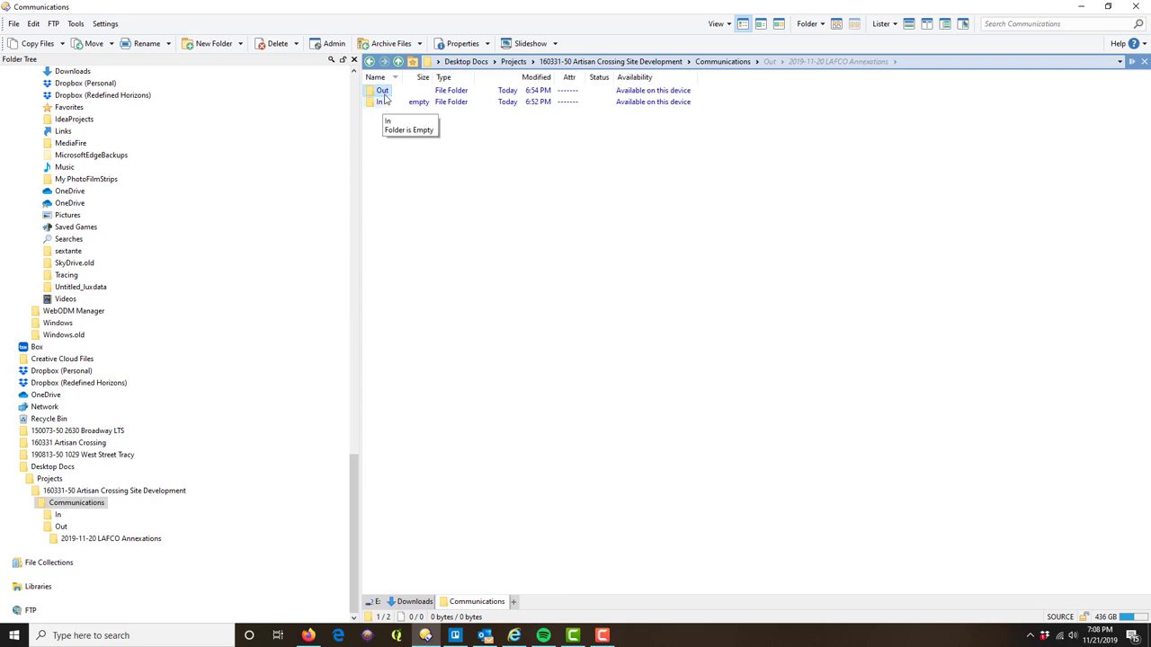
double_click(383, 92)
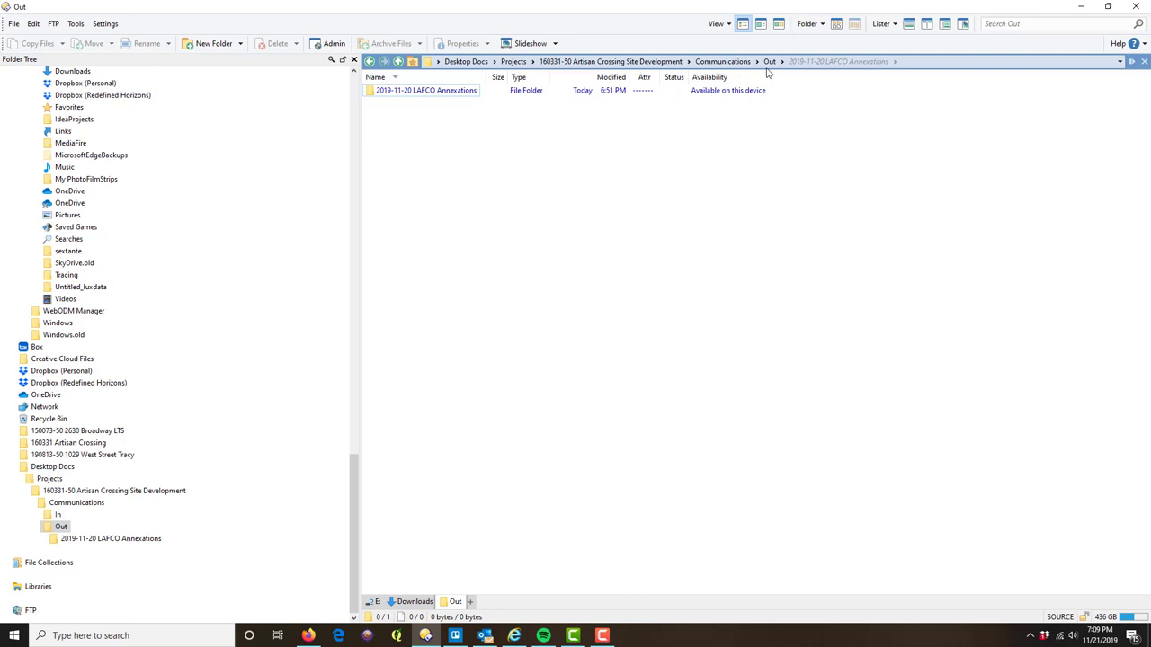
click(432, 93)
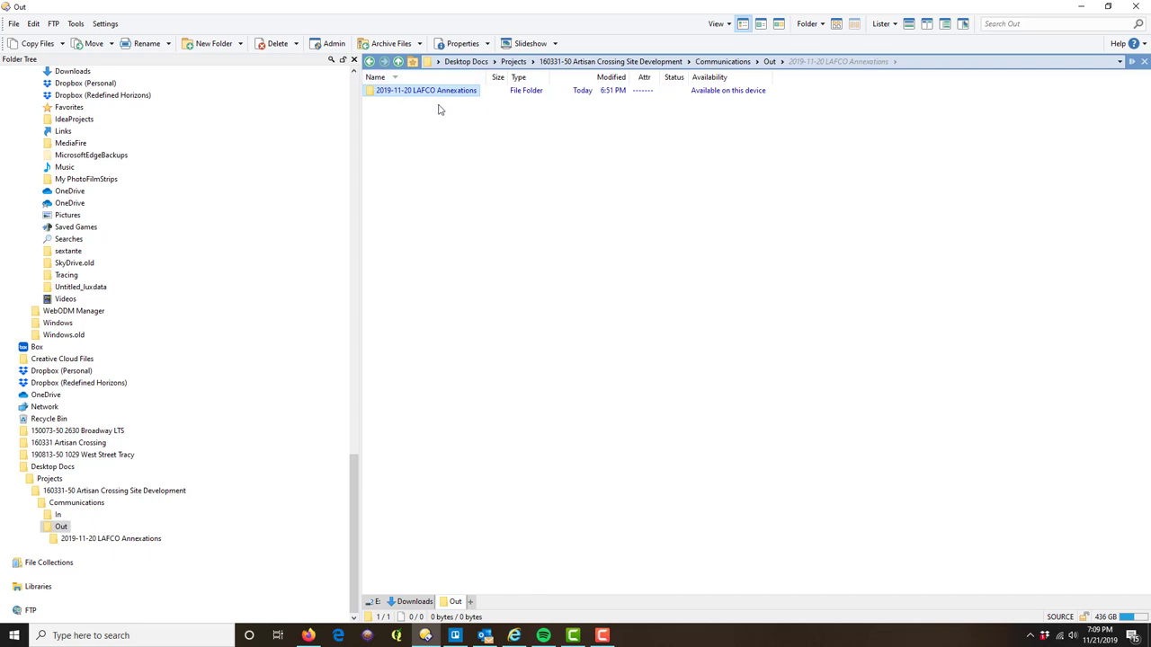
mouse_move(449, 95)
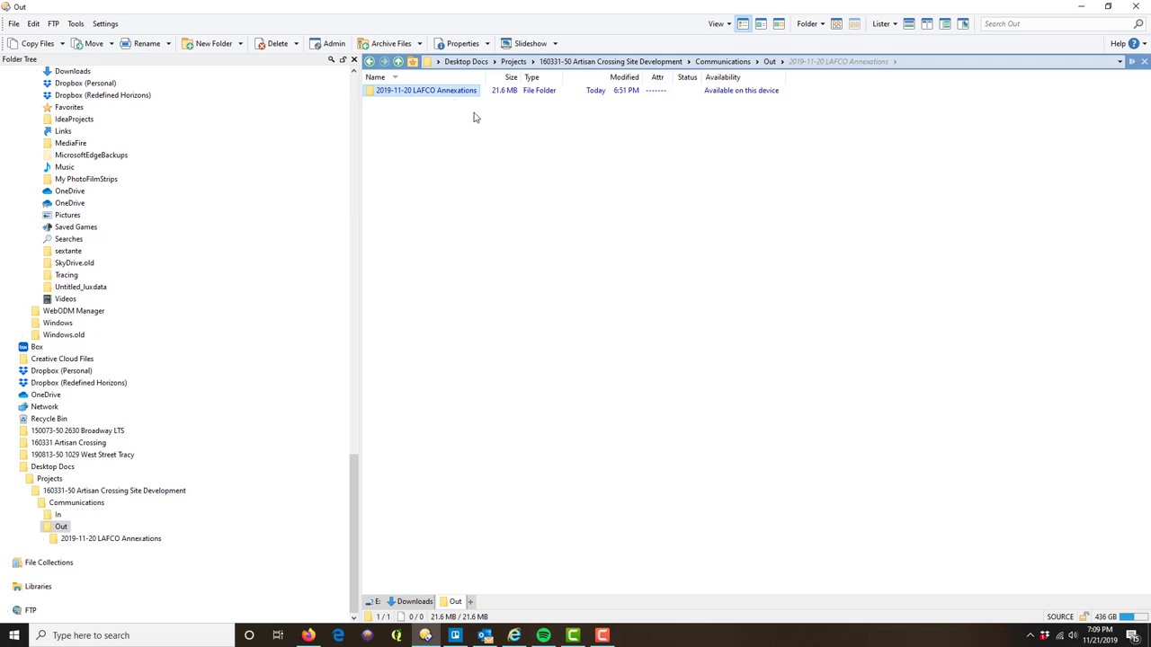
click(480, 160)
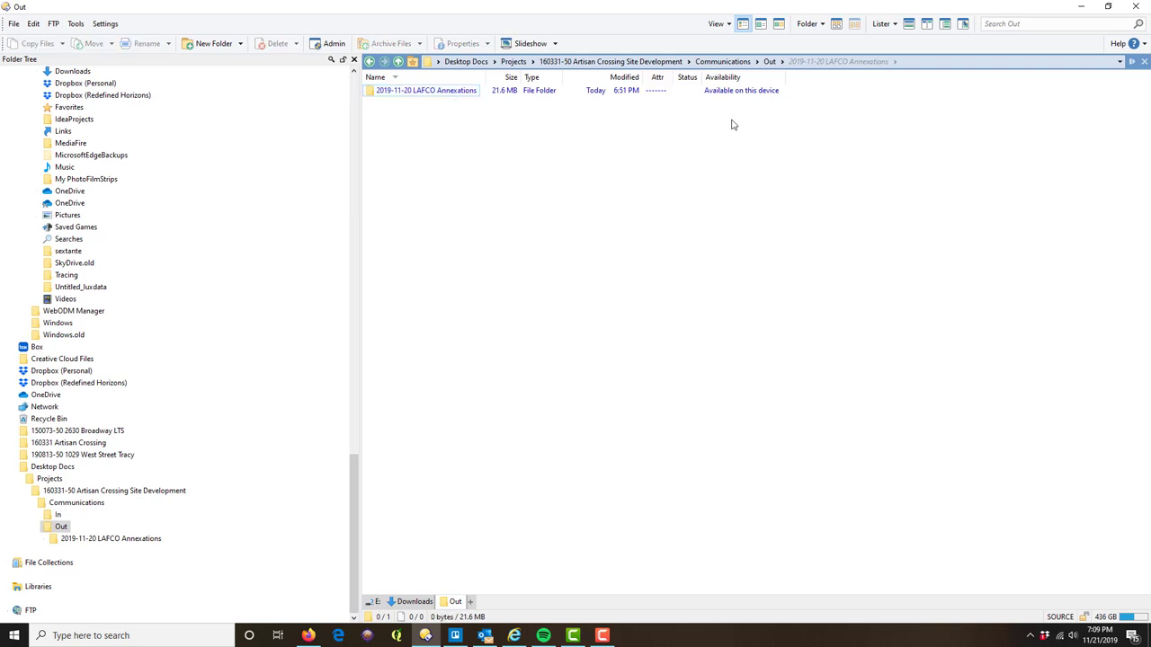
click(769, 64)
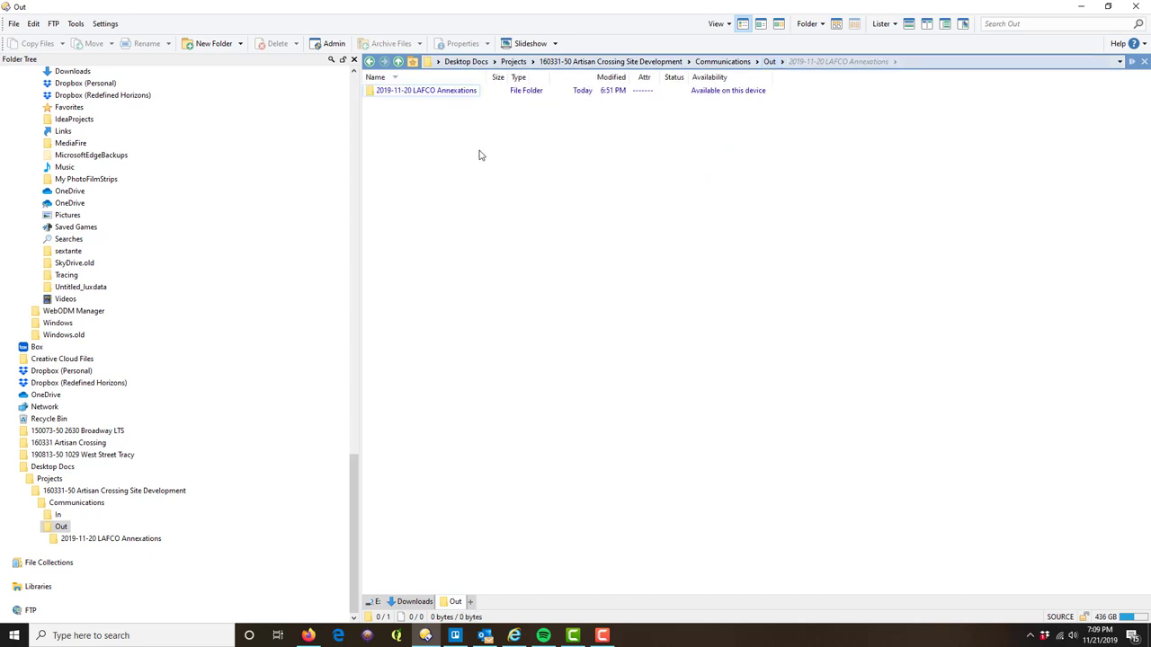
- Rename the 2019-11-20 LAFCO Annexations folder as "2019-11-20 LAFCO Annexations To County Surveyor"
click(413, 93)
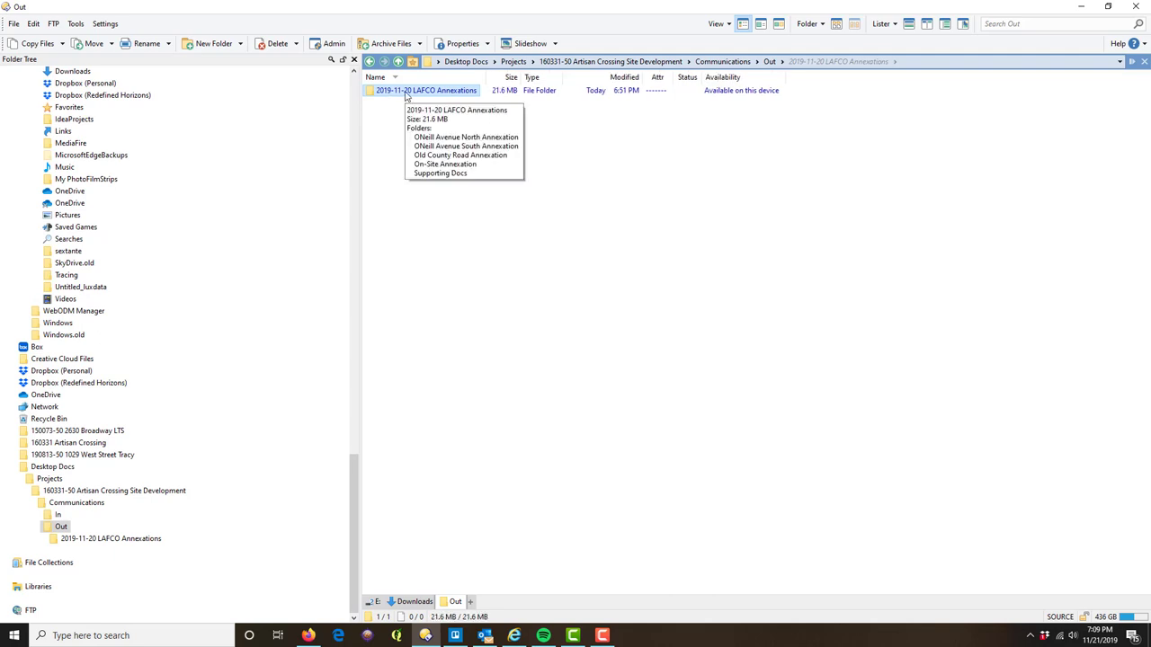
right_click(454, 97)
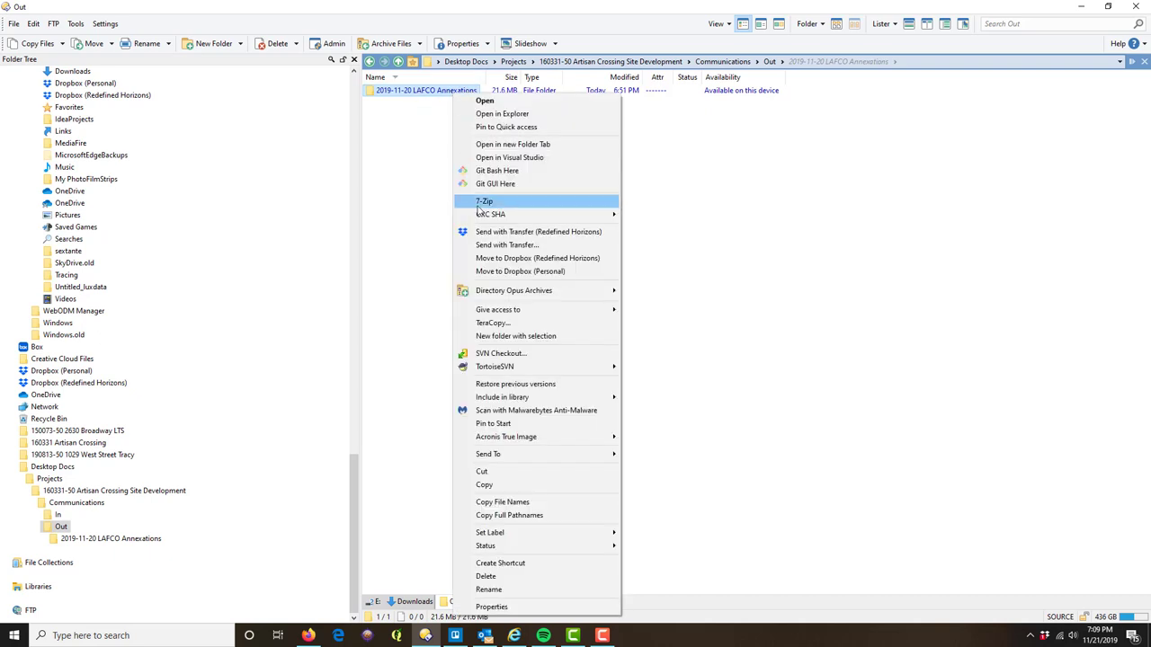
click(502, 590)
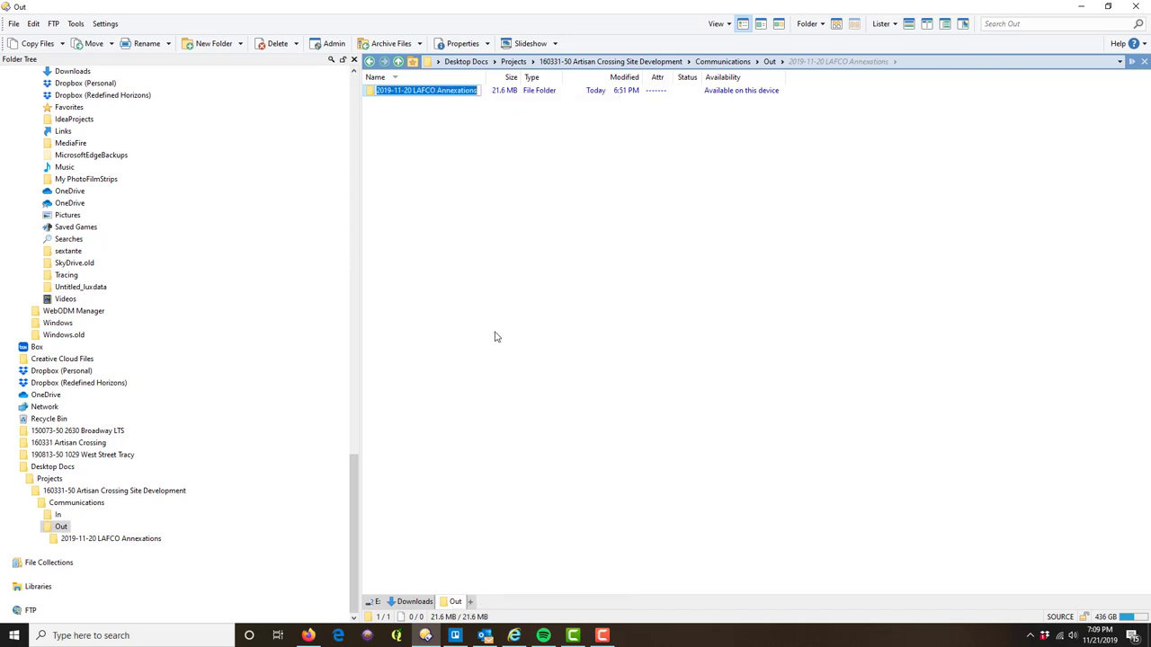
click(479, 90)
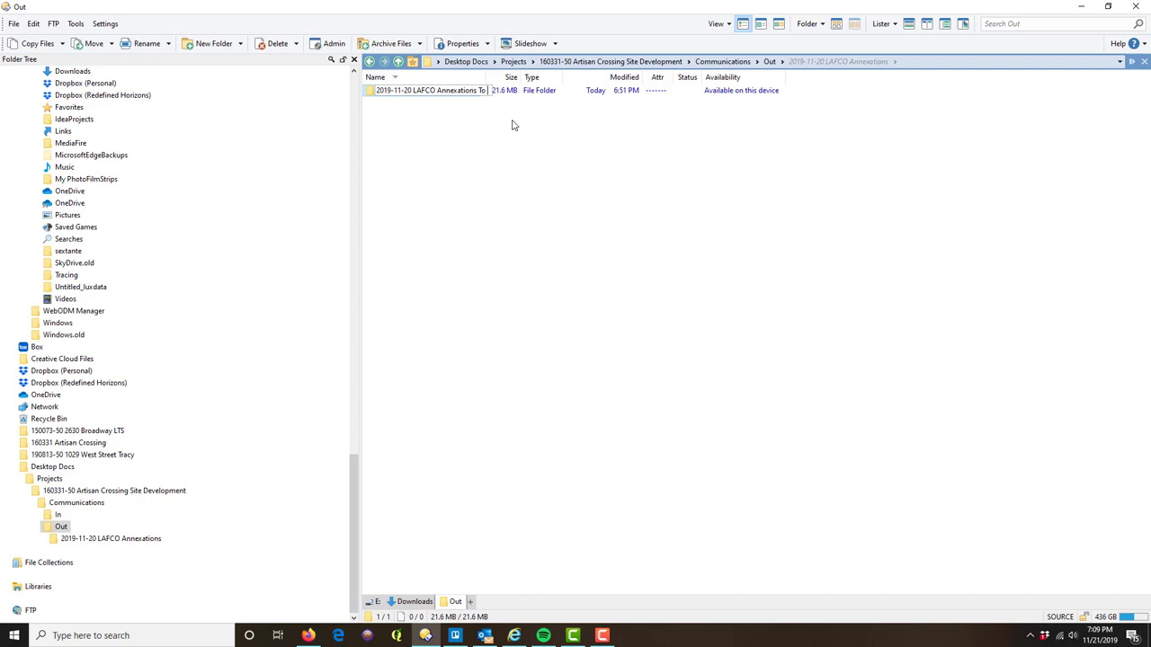
text(To County Surveyor)
key(Return)
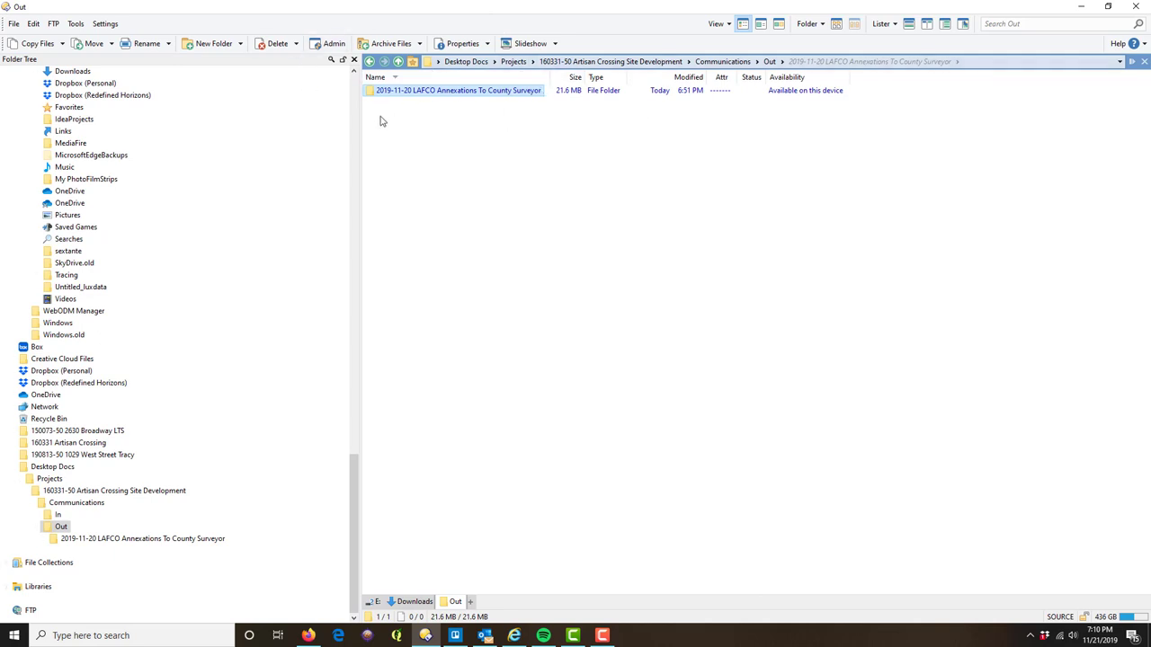
mouse_move(409, 100)
click(497, 165)
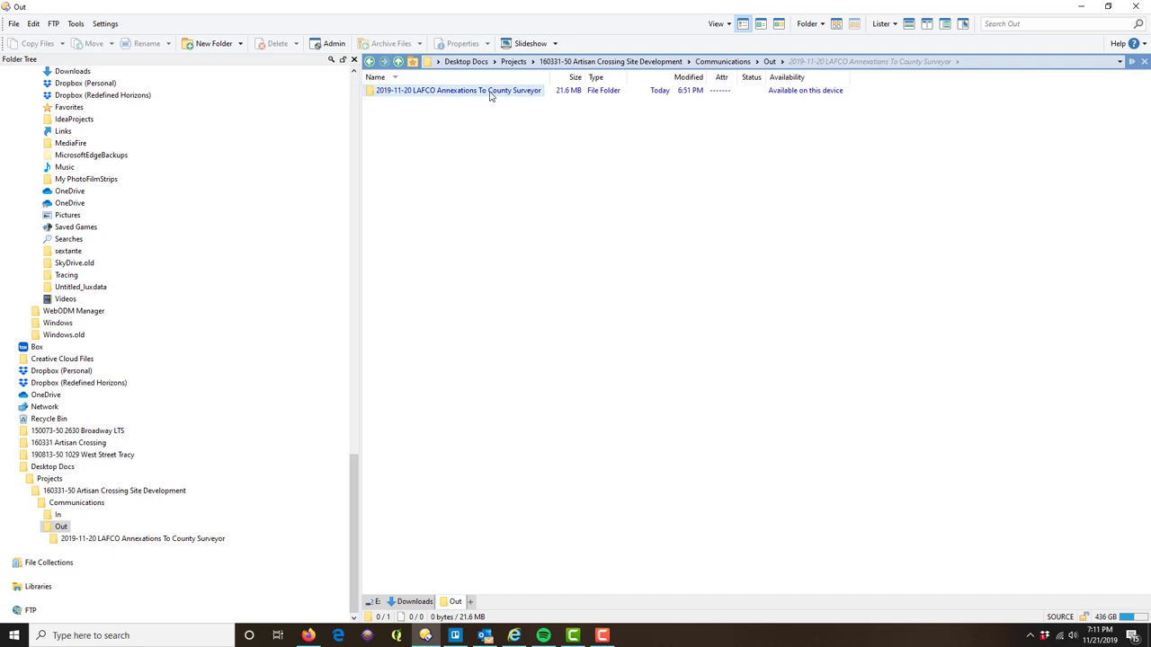
- Create a folder in Out named "2019-11-20 Final Parcel Map Revision To Belmont Public Works"
right_click(525, 148)
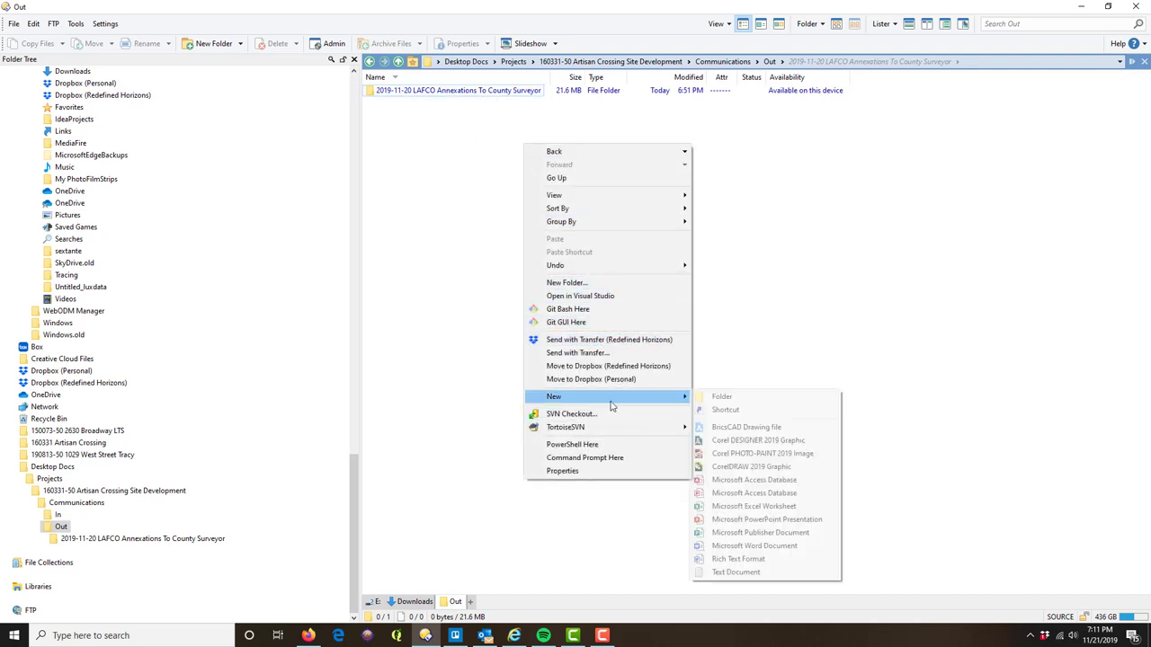
mouse_move(633, 402)
click(719, 397)
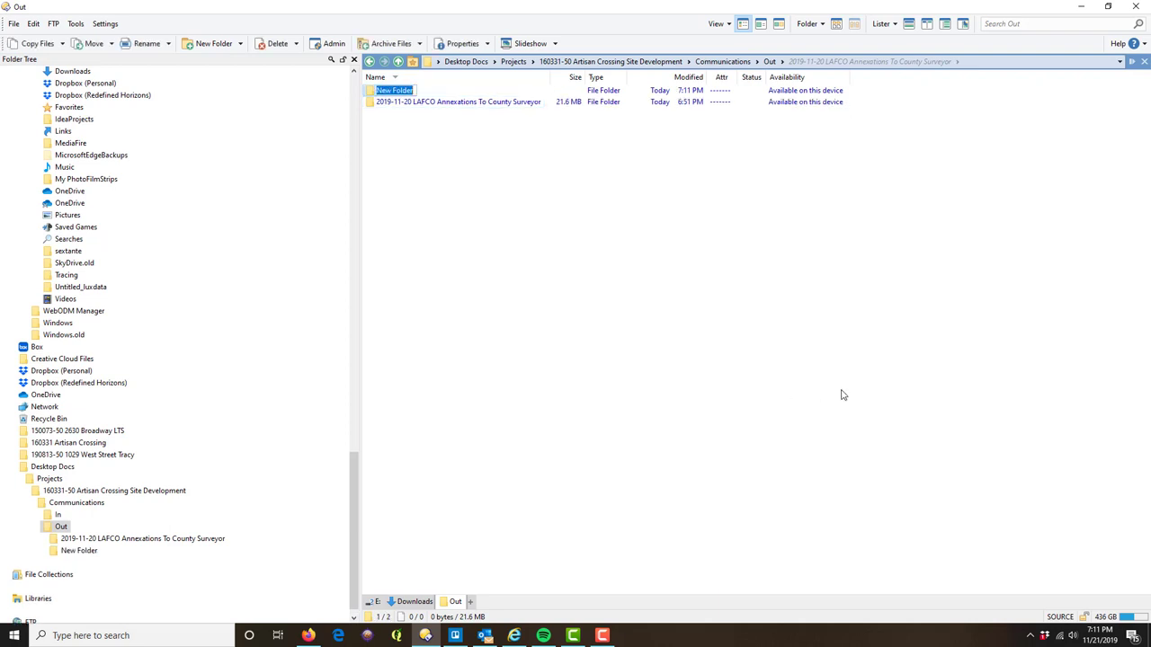
text(2019-11-)
text(20 Final Parcel Map Revision)
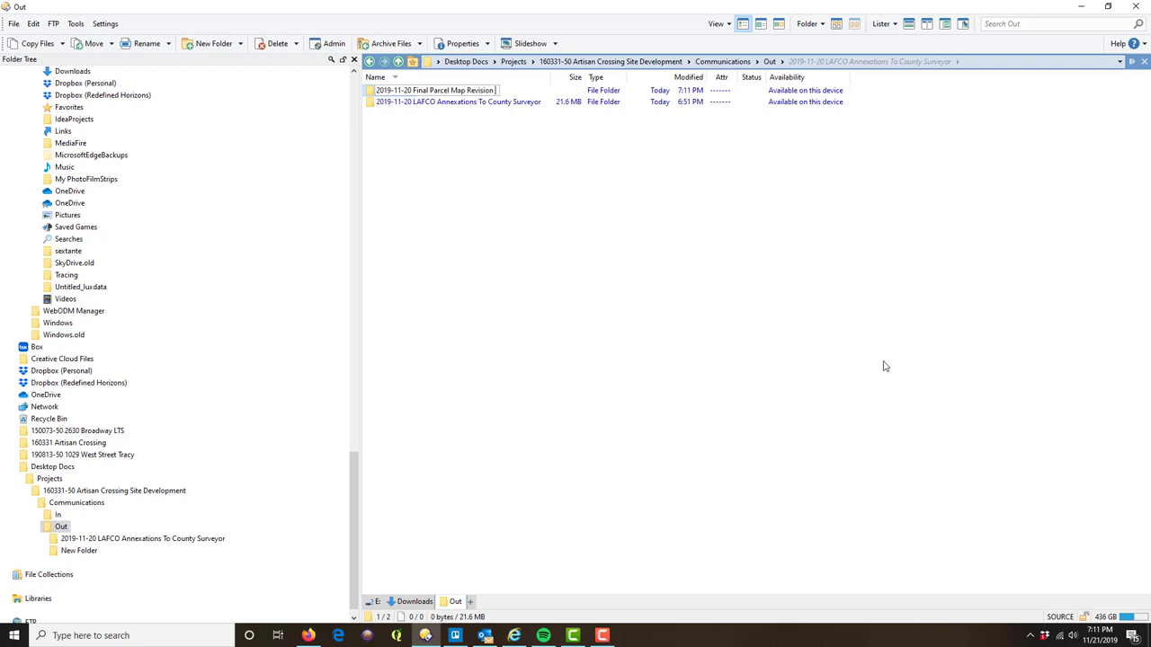
text(uy)
text(mont)
text( Public Works)
key(Return)
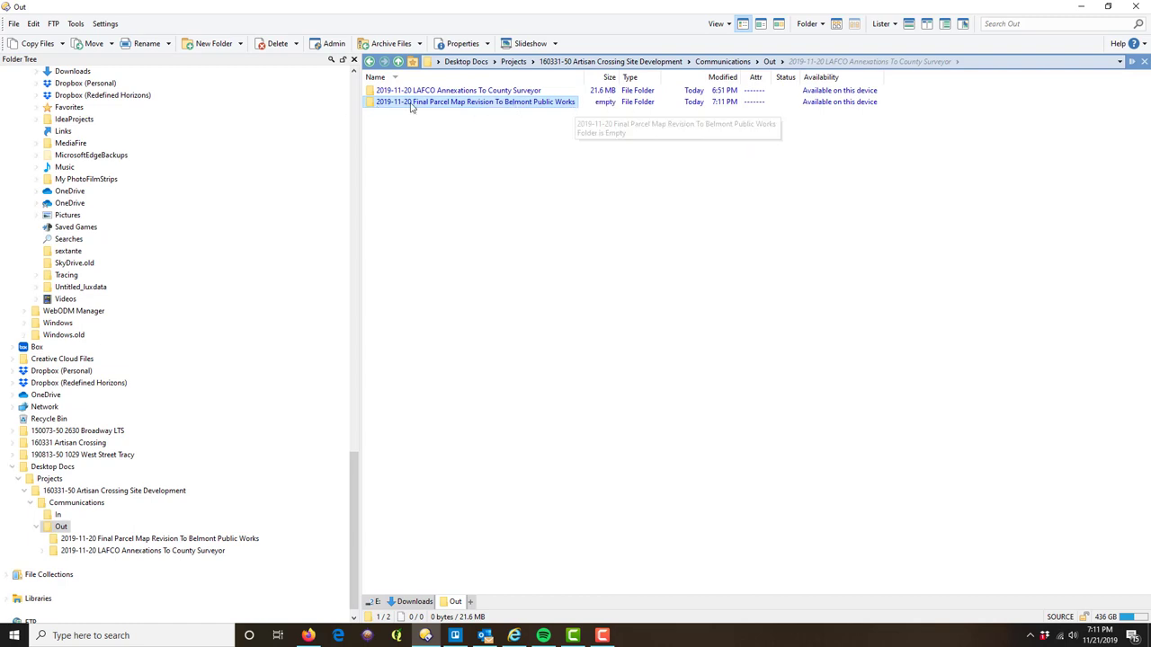
key(Up)
key(Down)
key(Up)
key(Down)
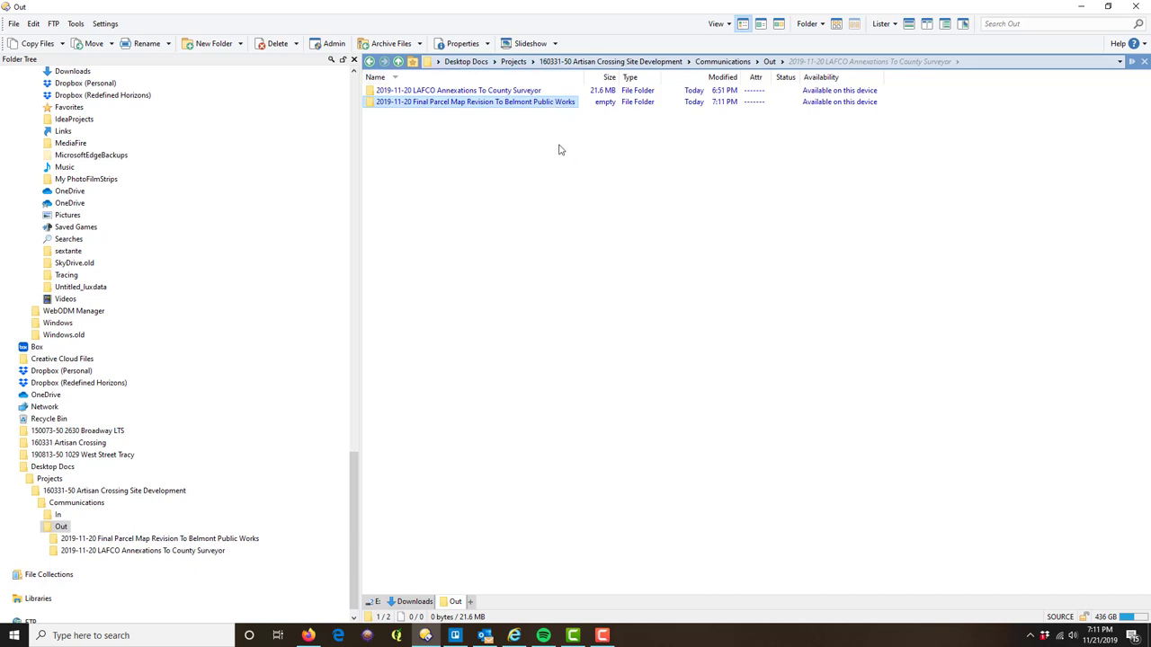
click(500, 91)
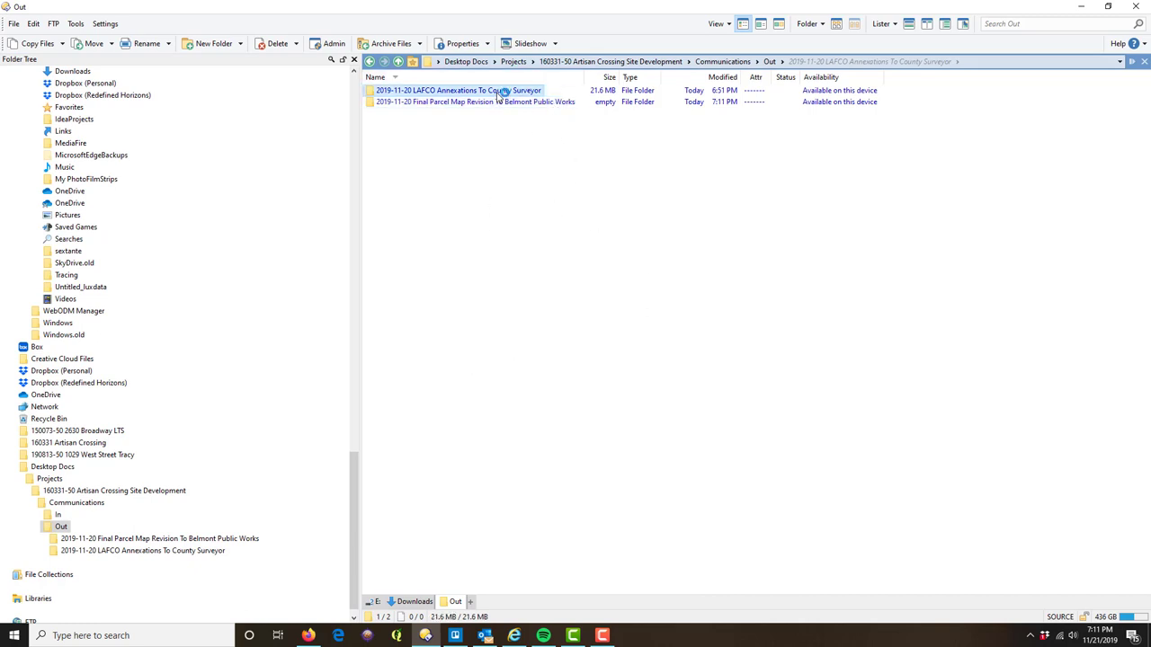
double_click(506, 91)
click(539, 195)
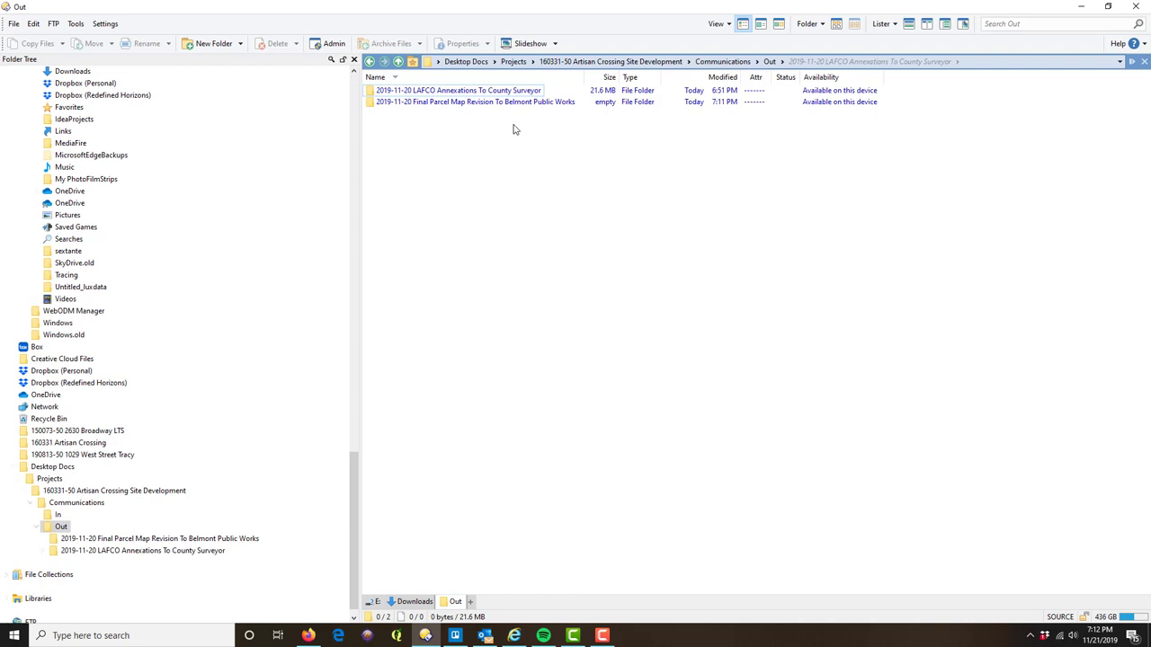
- Delete the 2019-11-20 Final Parcel Map Revision To Belmont Public Works folder
click(559, 102)
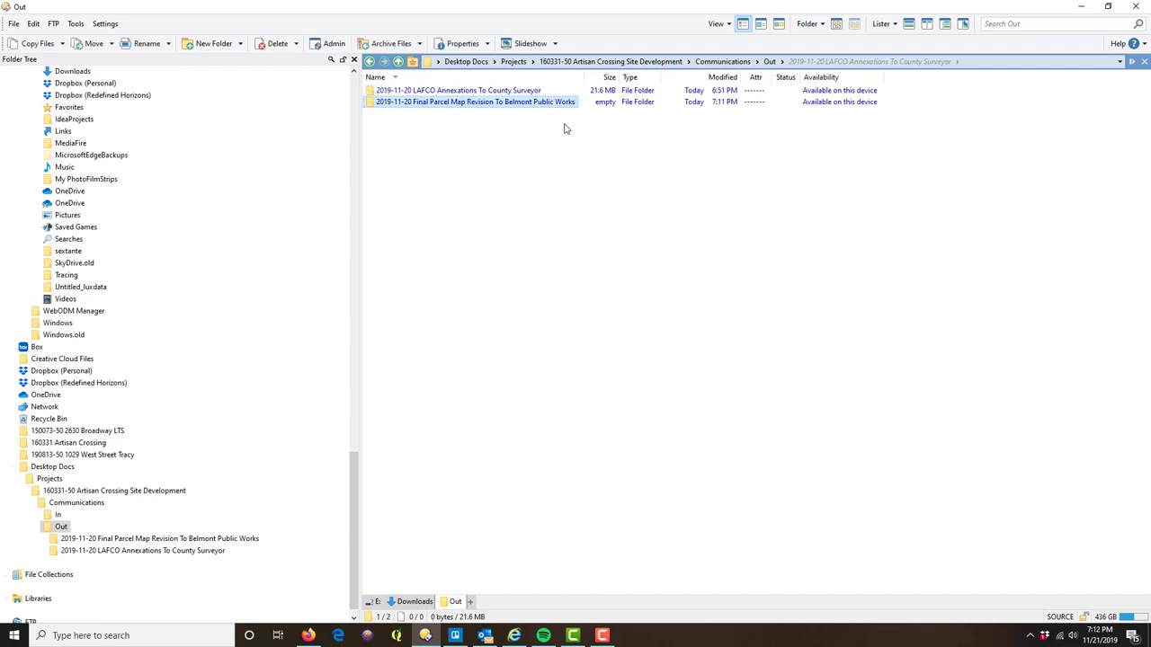
key(Delete)
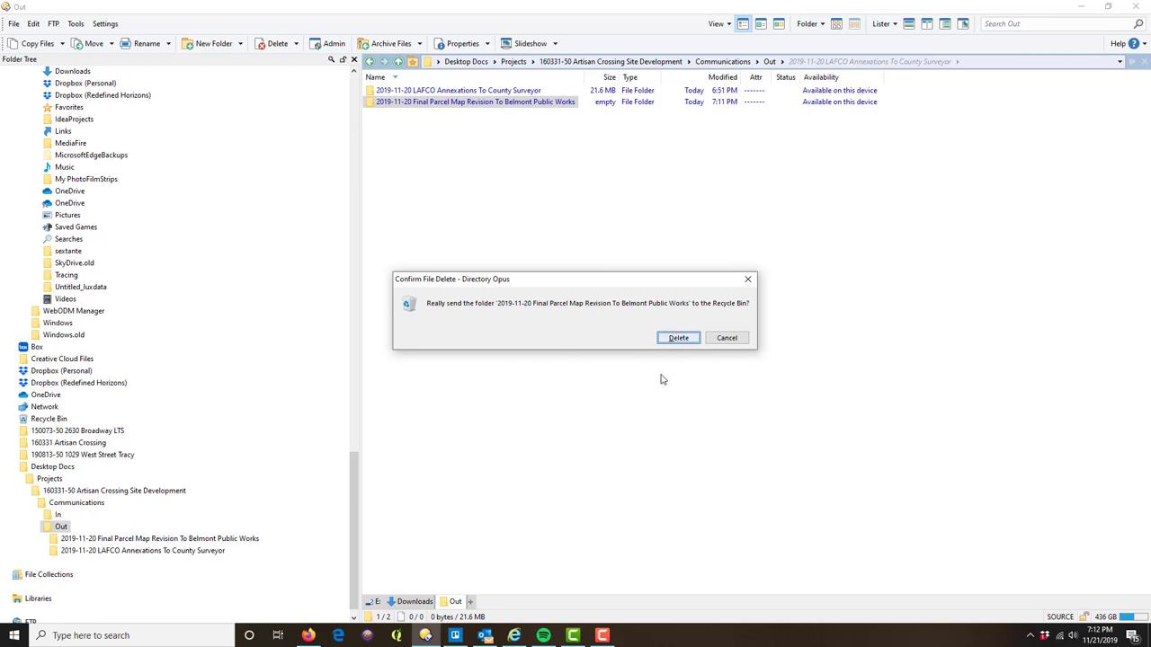
click(676, 342)
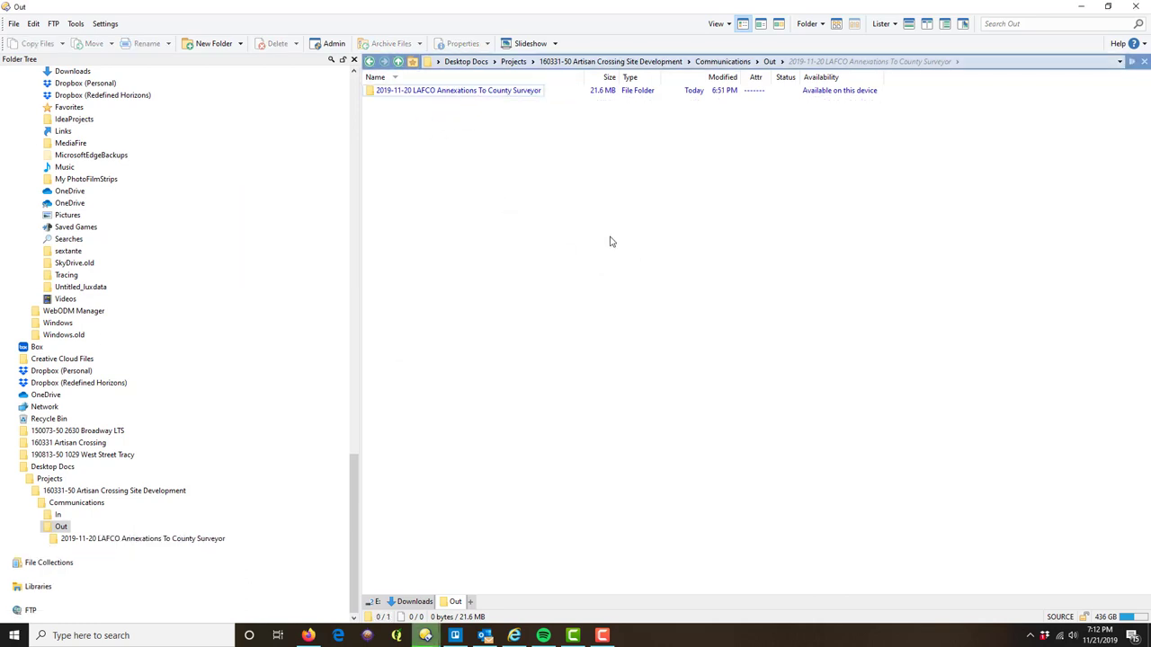
- Open the 2019-11-20 LAFCO Annexations To County Surveyor folder
double_click(484, 90)
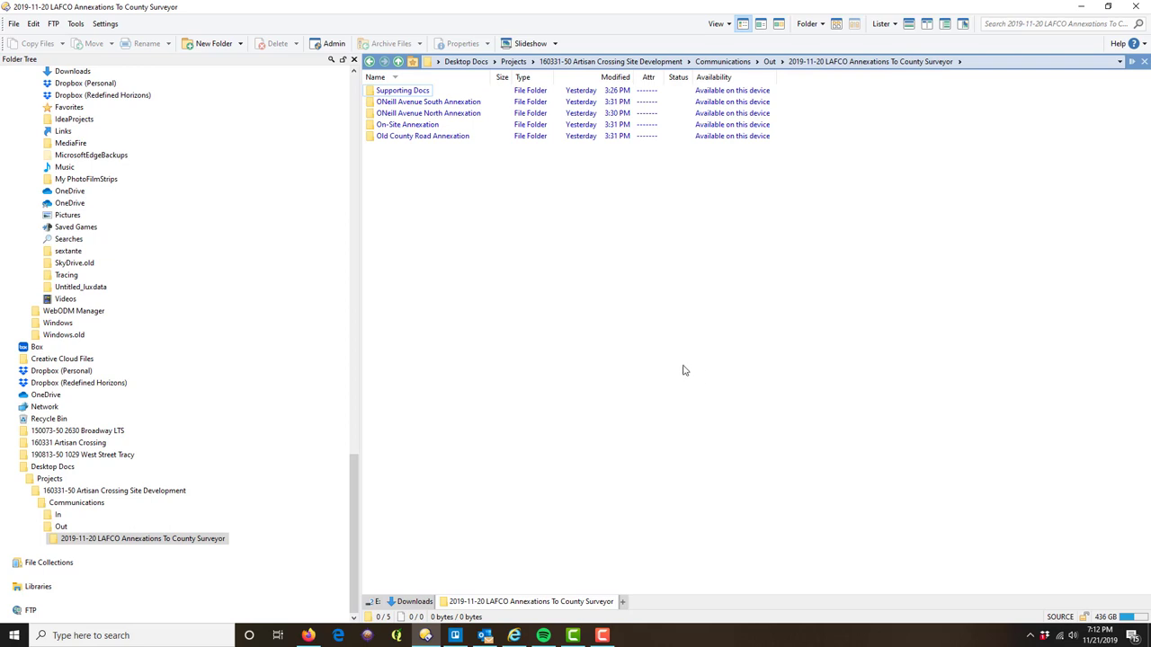
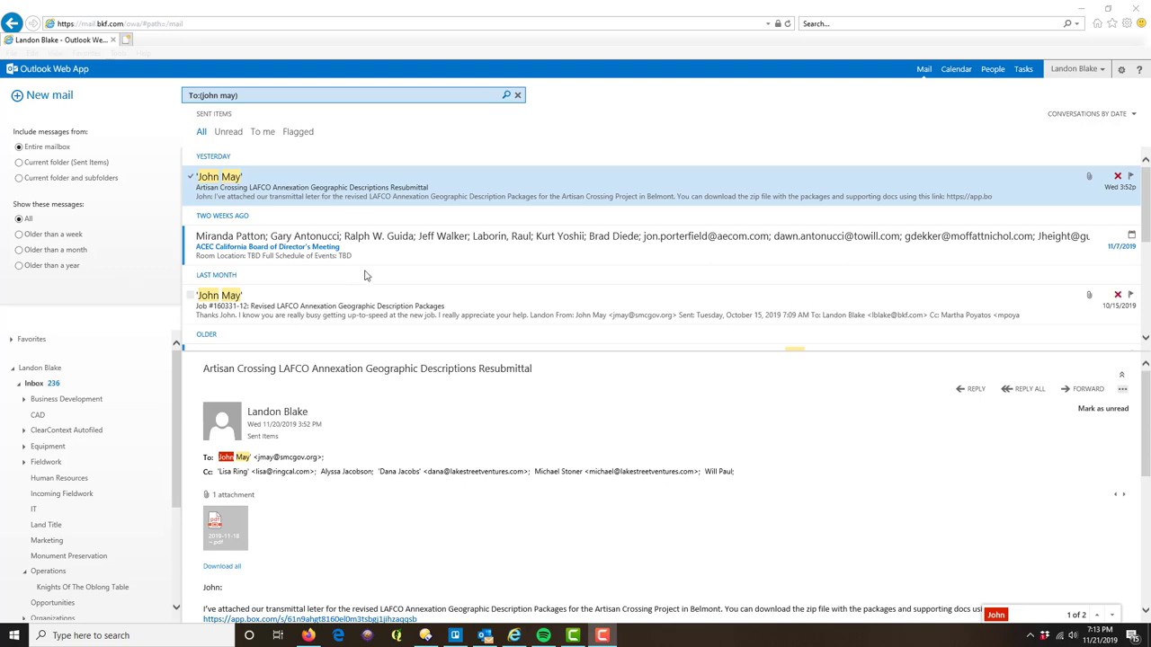
- Start saving the PDF attachment of the Artisan Crossing LAFCO resubmittal email and browse to the Desktop as its destination
click(993, 196)
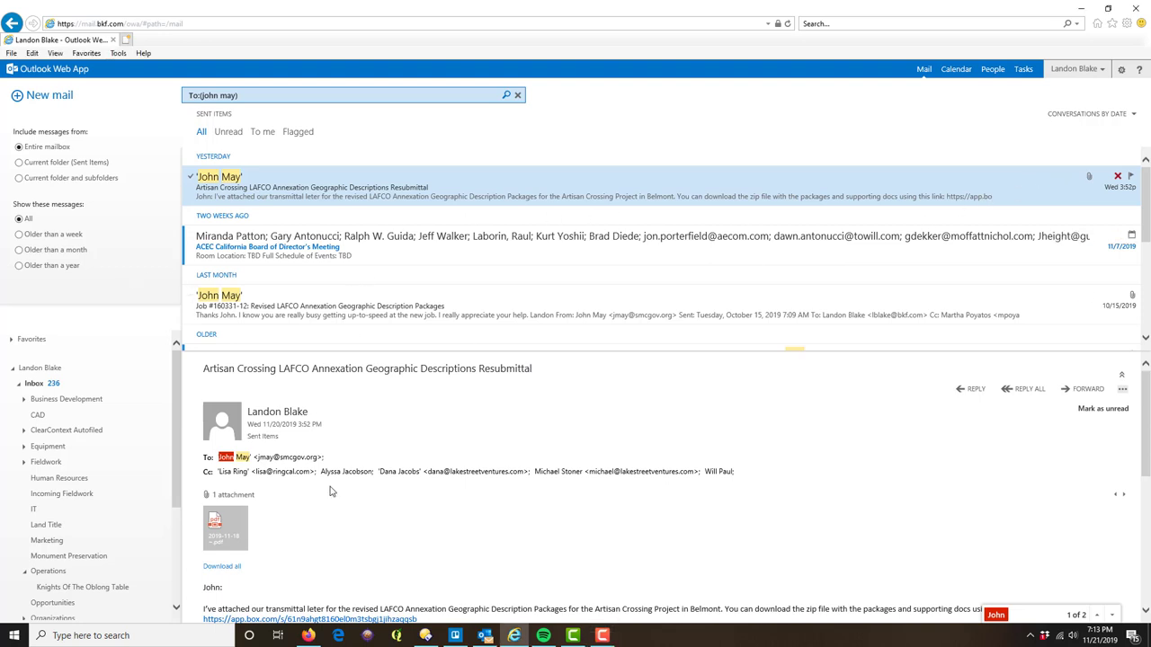
right_click(216, 537)
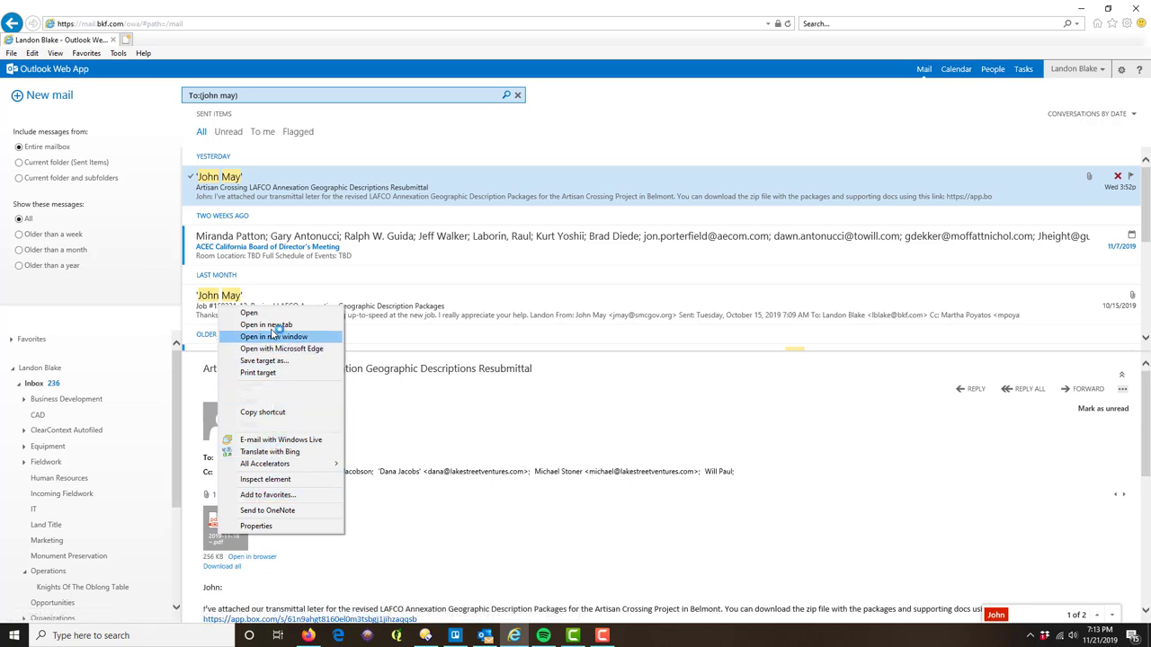
click(272, 362)
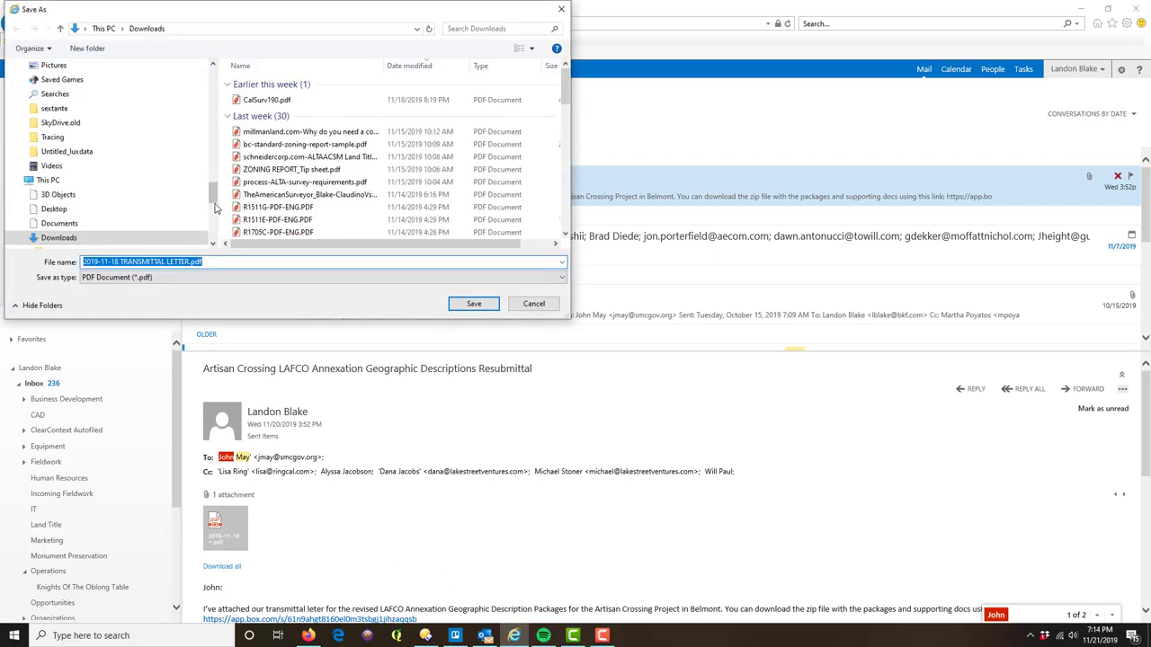
scroll(220, 183, up, 4)
drag(221, 184, 230, 78)
click(64, 86)
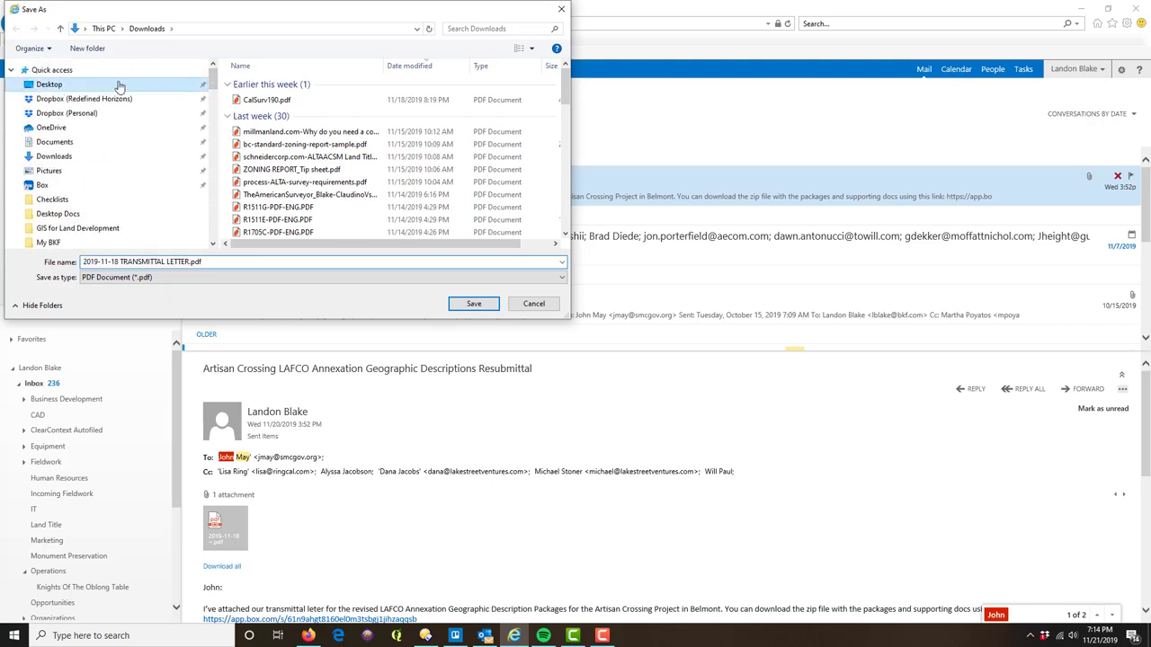
double_click(278, 95)
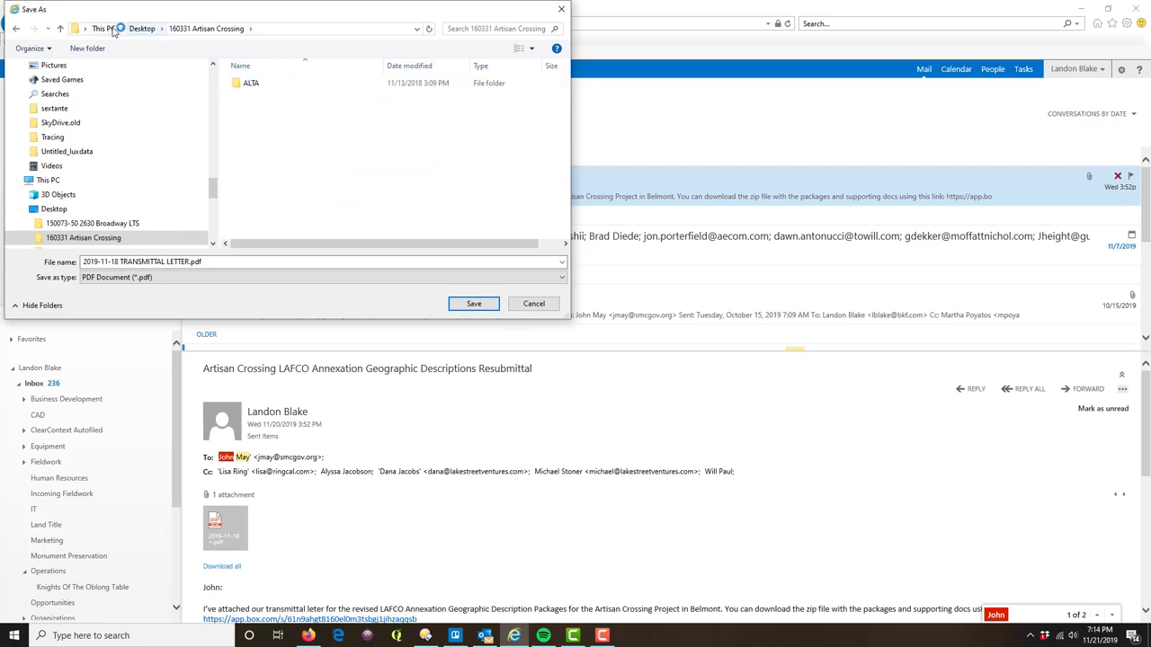
click(142, 28)
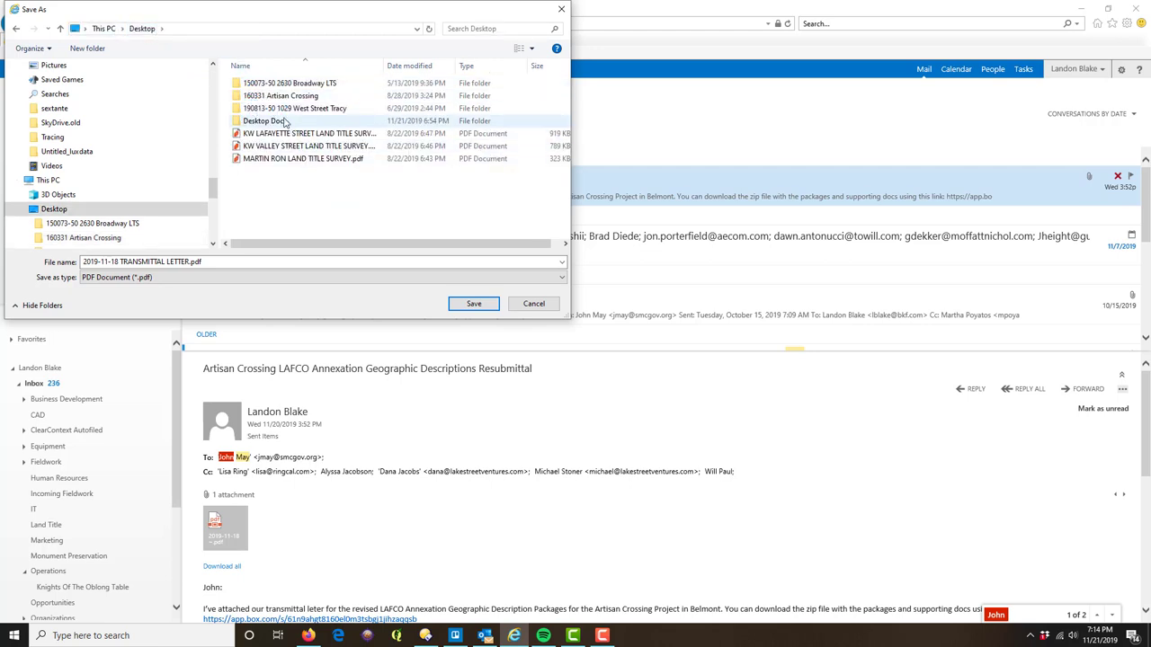
- Save 2019-11-18 TRANSMITTAL LETTER.pdf in the Artisan Crossing project's Communications\Out\2019-11-20 LAFCO Annexations To County Surveyor folder under Desktop Docs\Projects
double_click(269, 121)
double_click(261, 84)
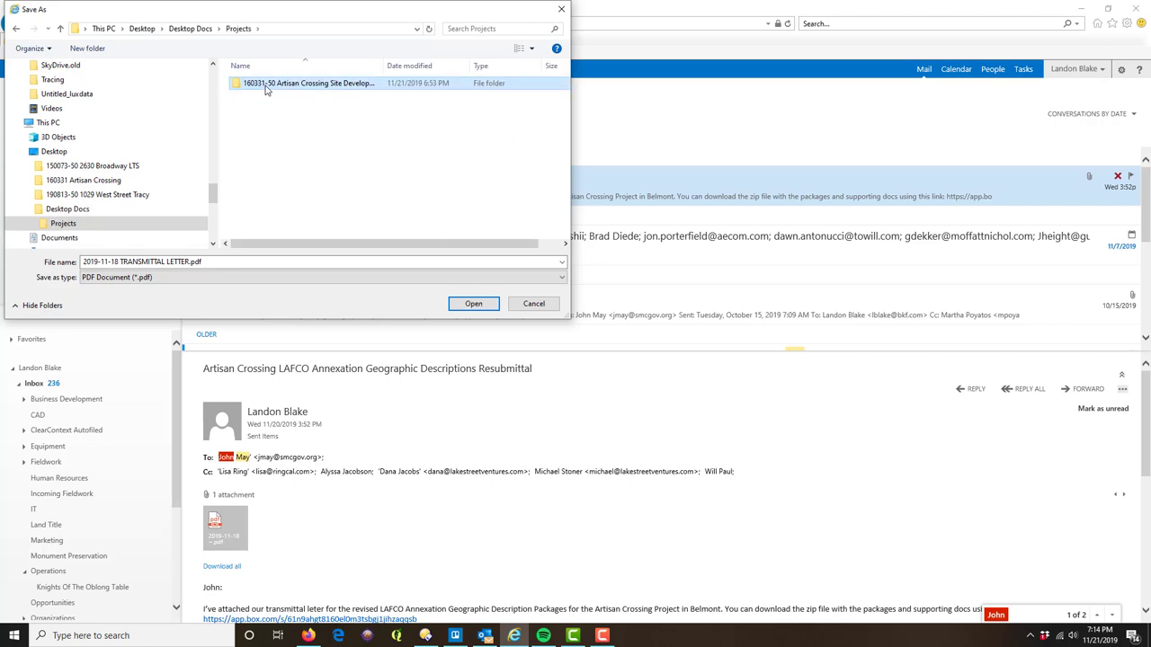
double_click(265, 85)
click(266, 90)
double_click(266, 87)
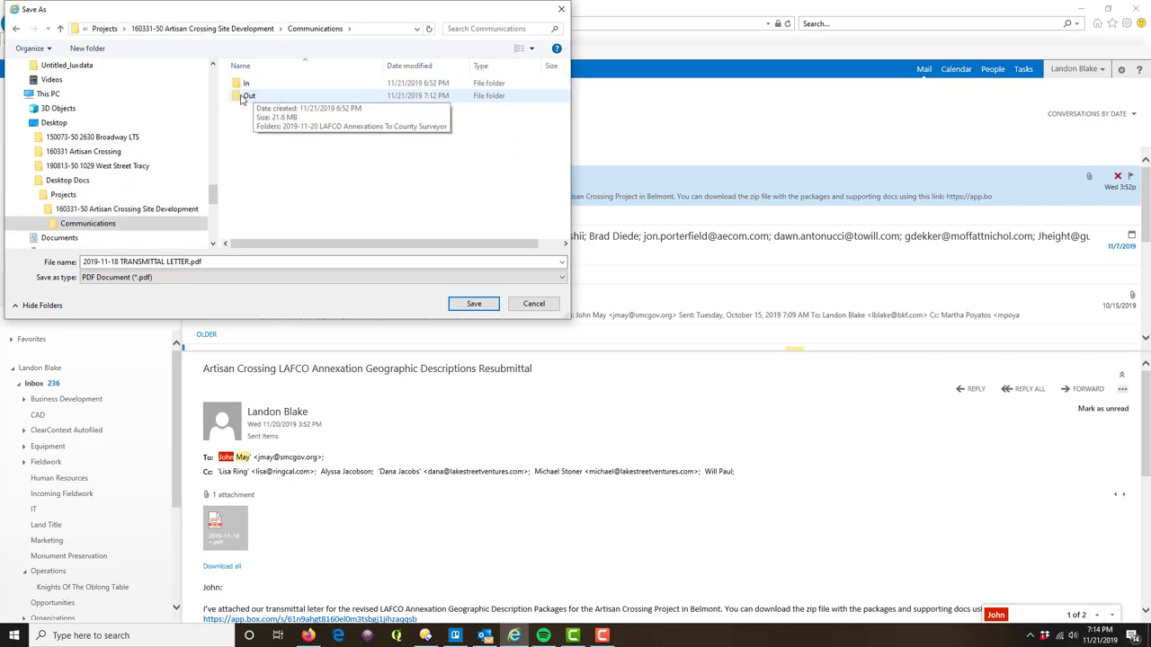
double_click(244, 96)
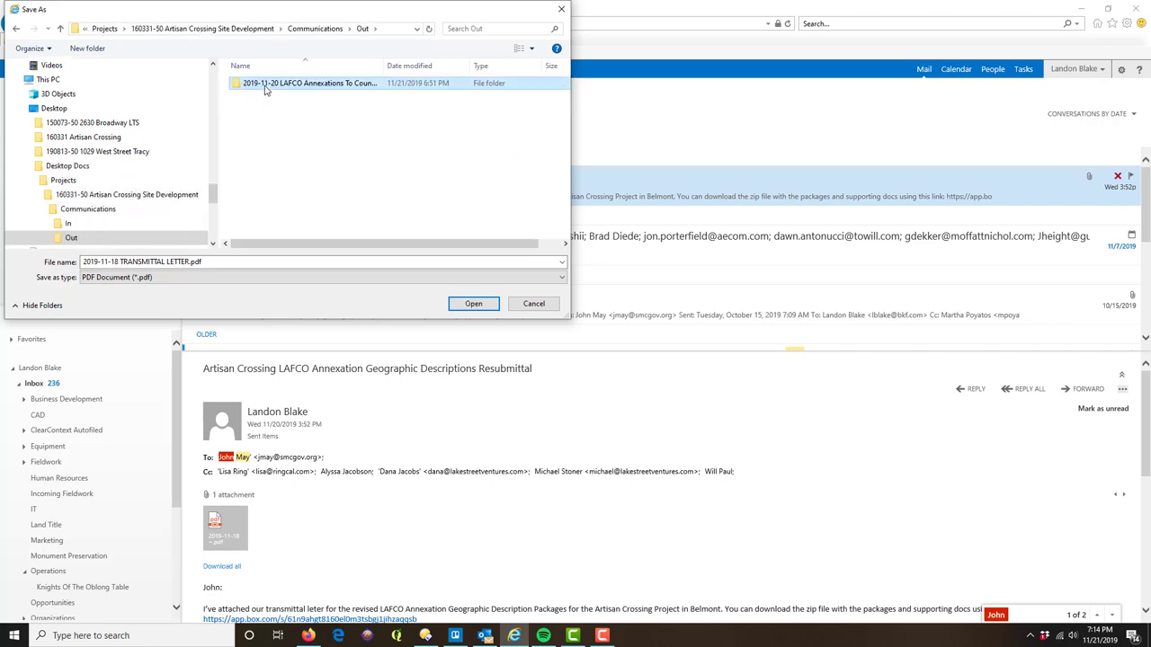
double_click(265, 85)
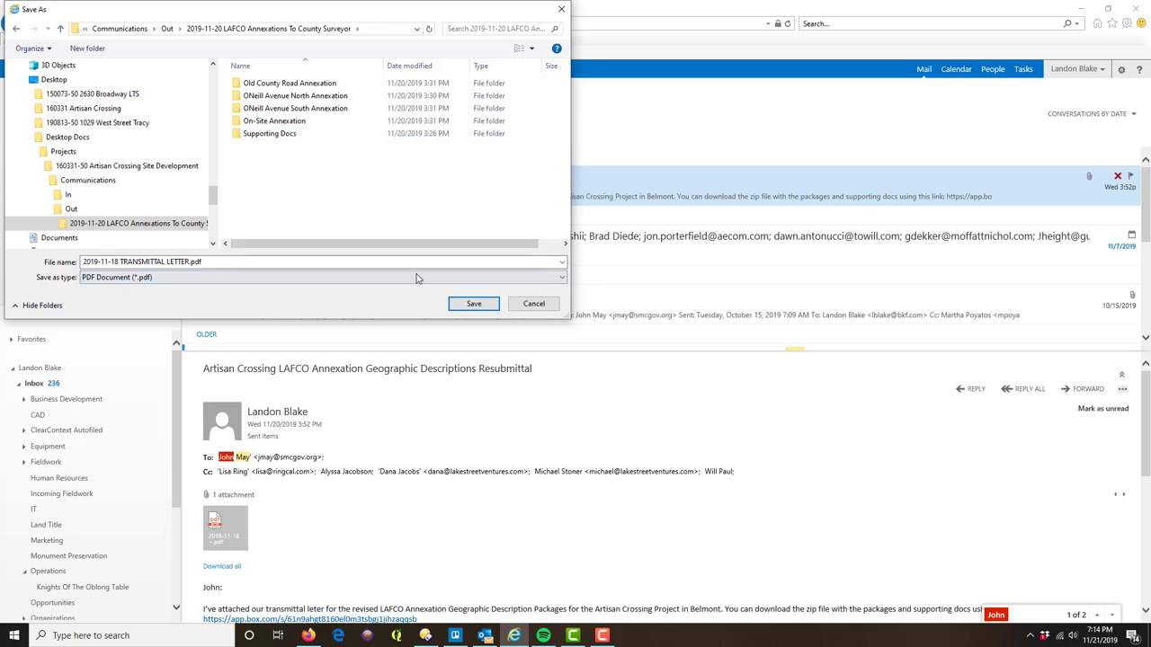
click(486, 306)
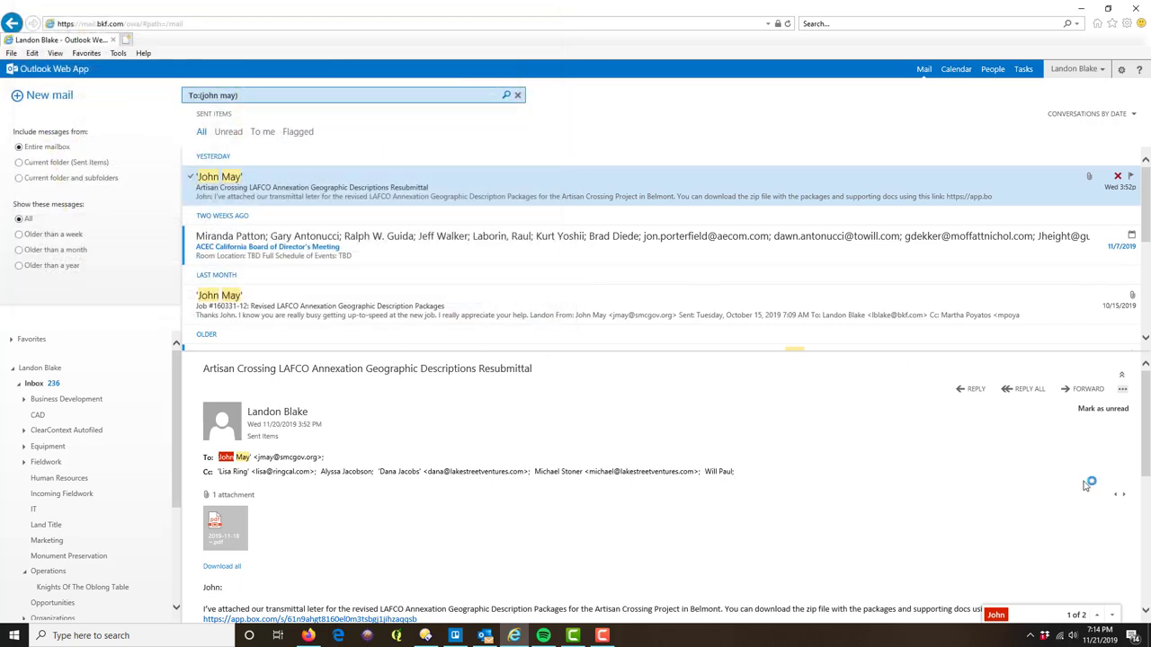
- Open the Artisan Crossing resubmittal email in a separate window and maximize it
click(1124, 392)
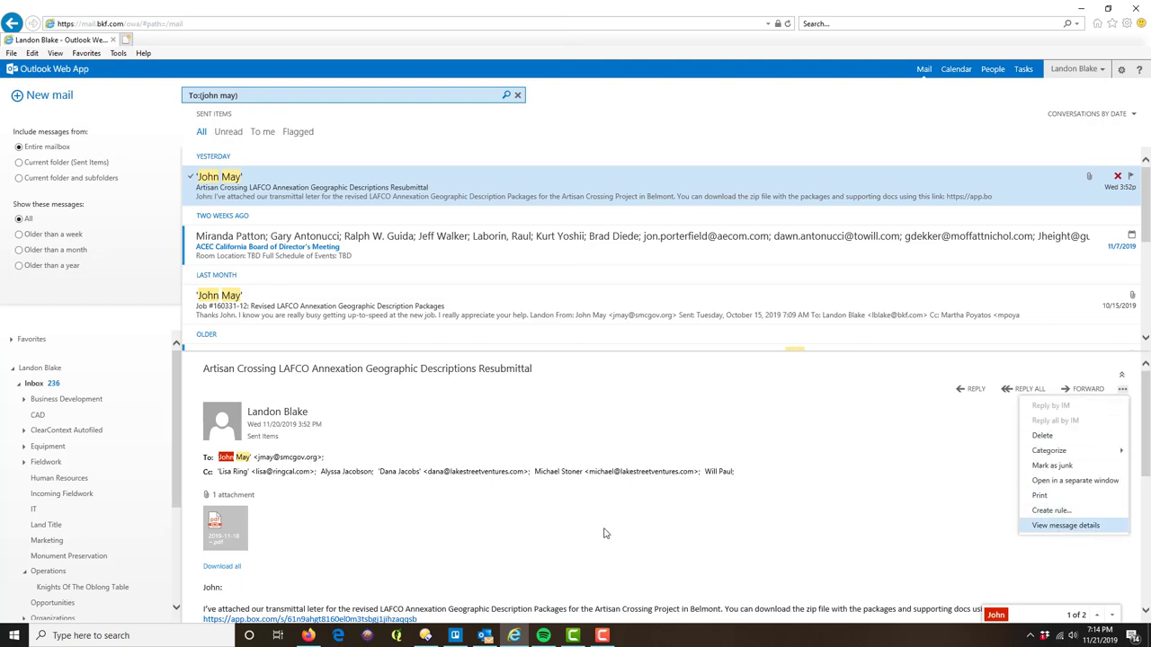
click(1075, 483)
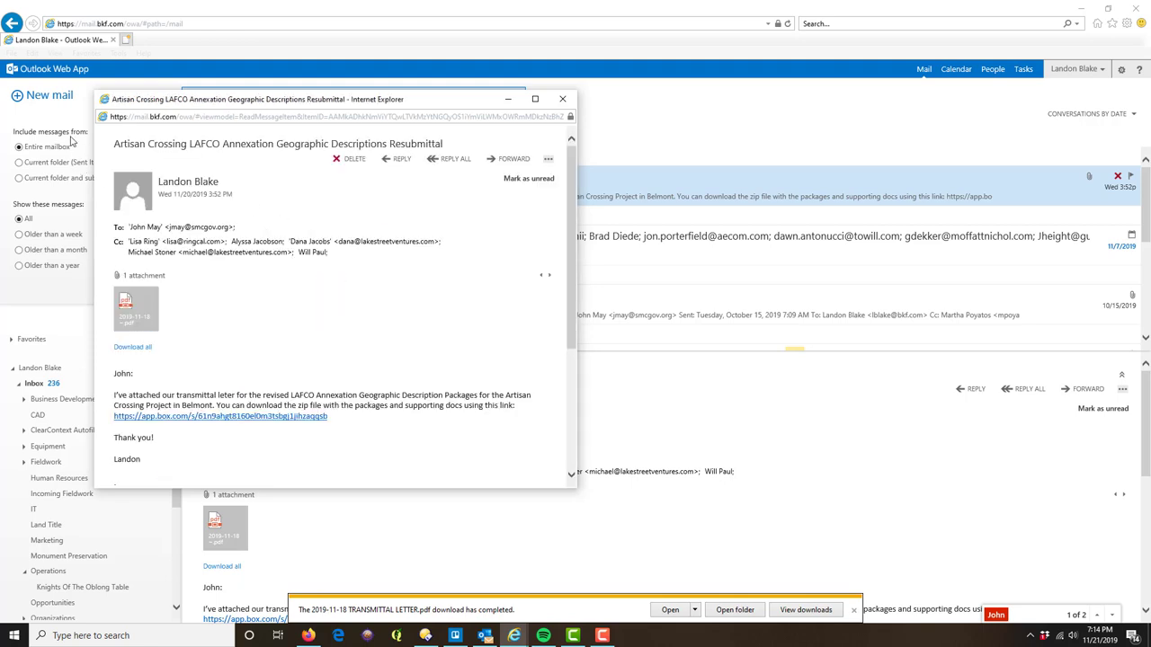
click(549, 159)
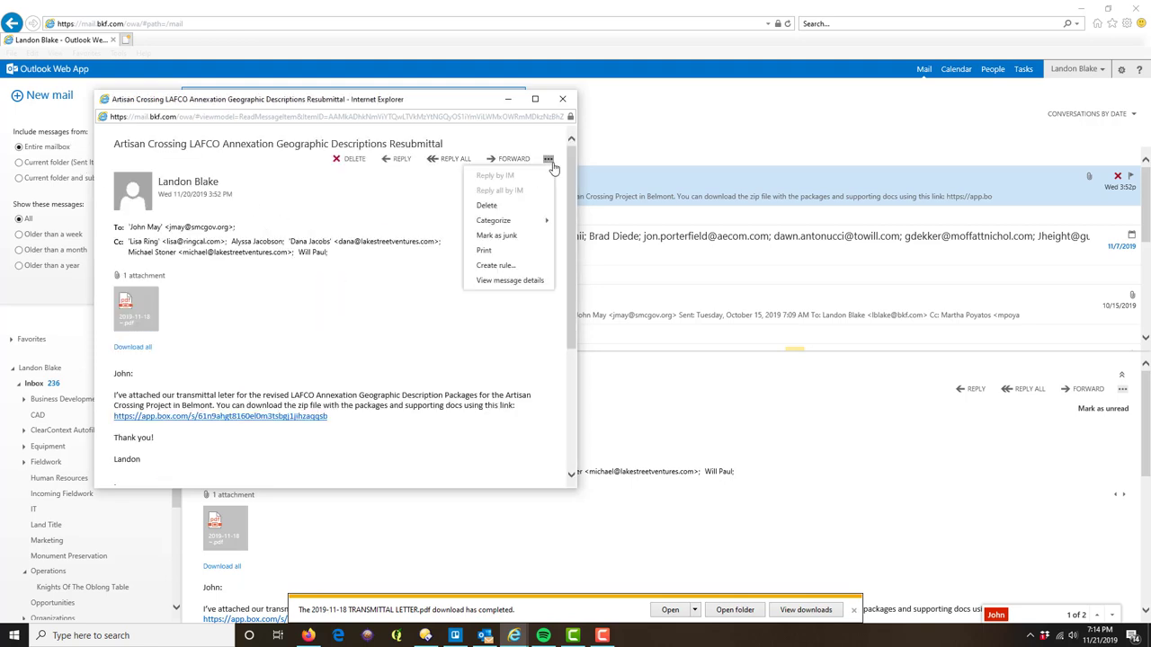
mouse_move(540, 223)
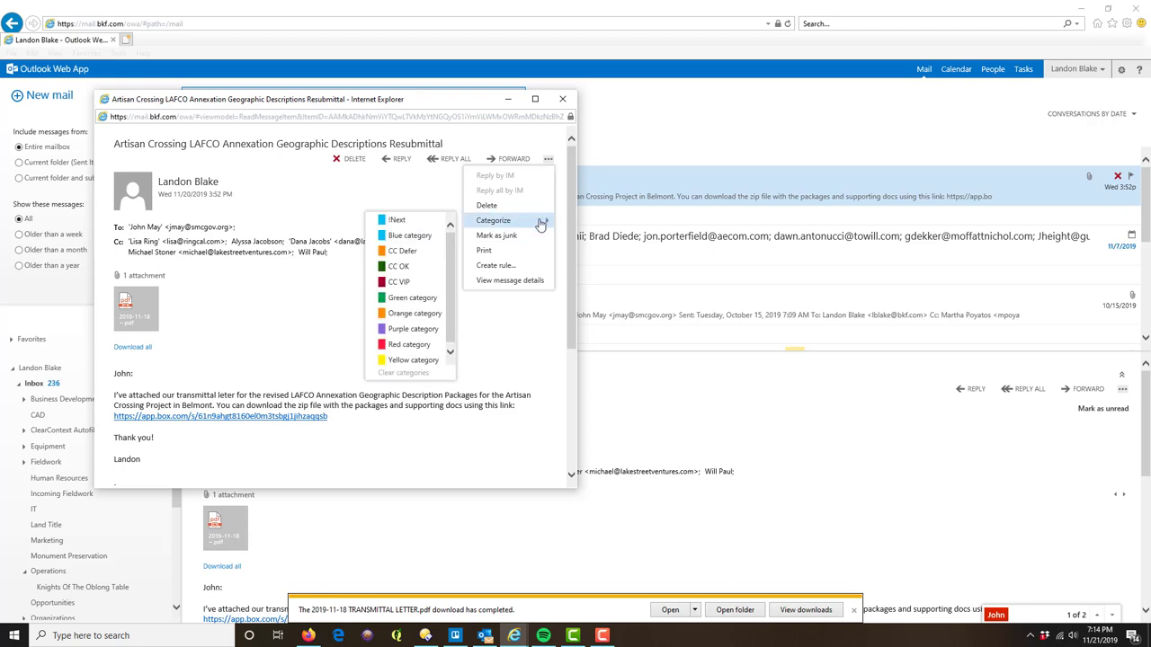
click(384, 198)
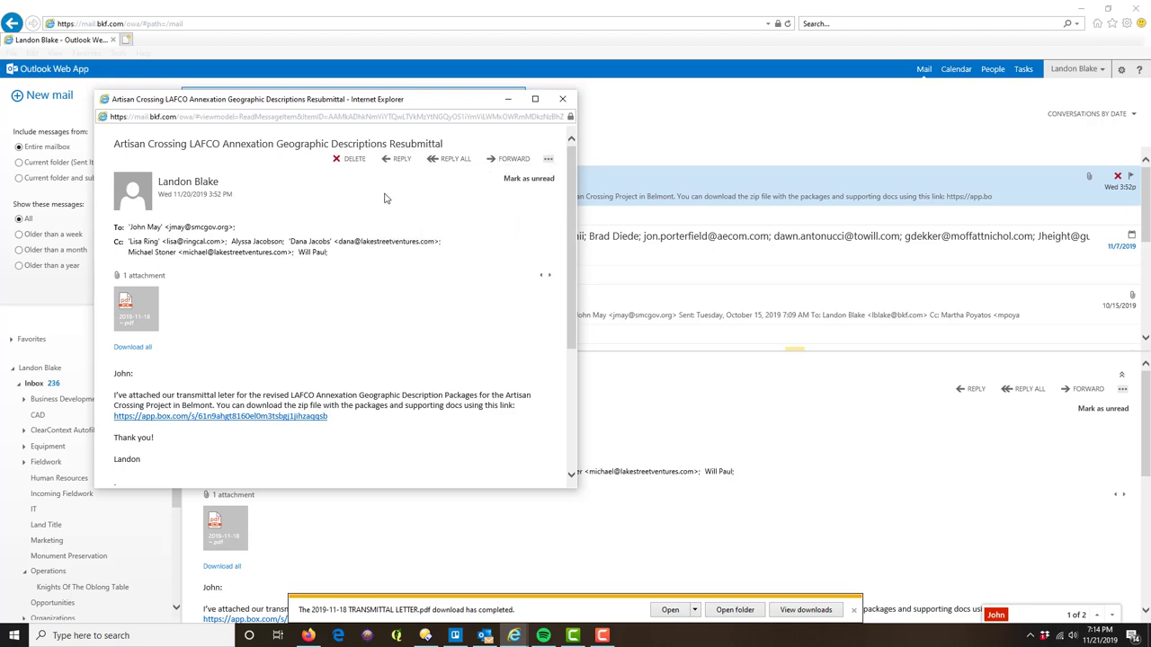
click(533, 99)
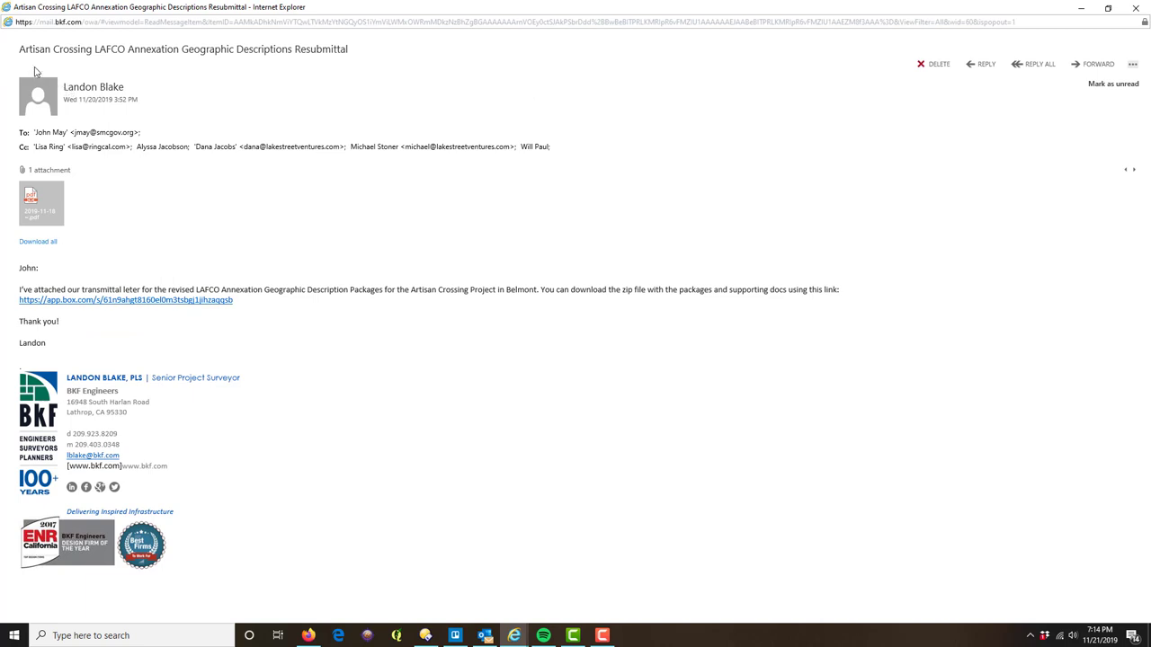
- Print the email message to PDF with the Nitro PDF Creator (Pro 9) printer
click(1132, 64)
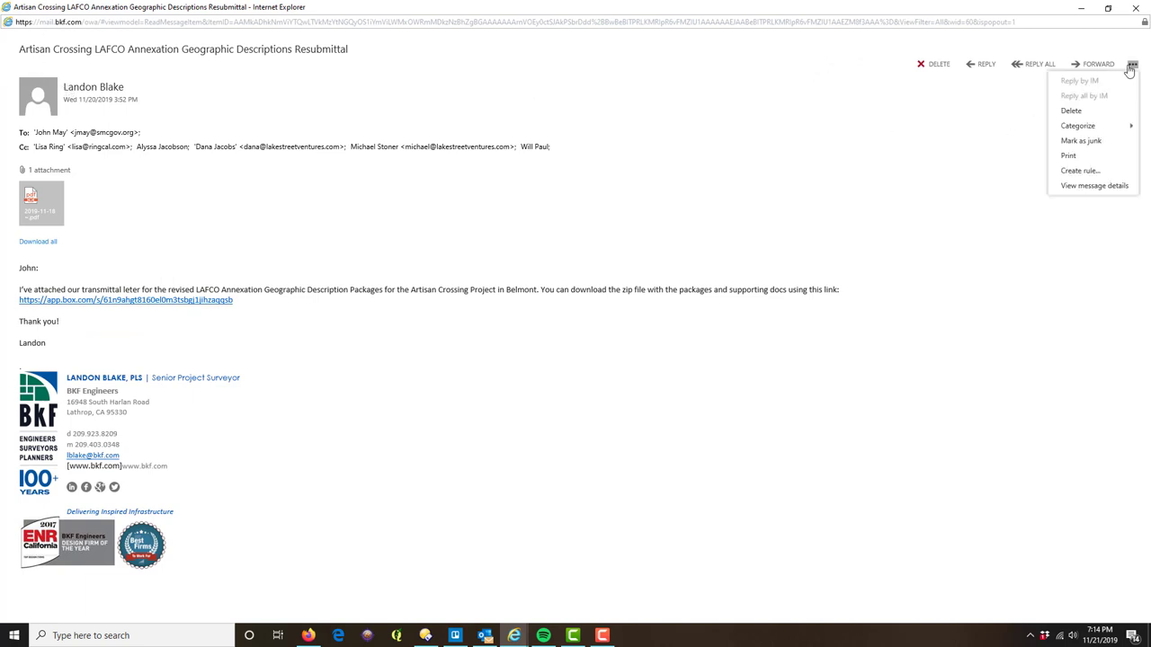
click(1069, 156)
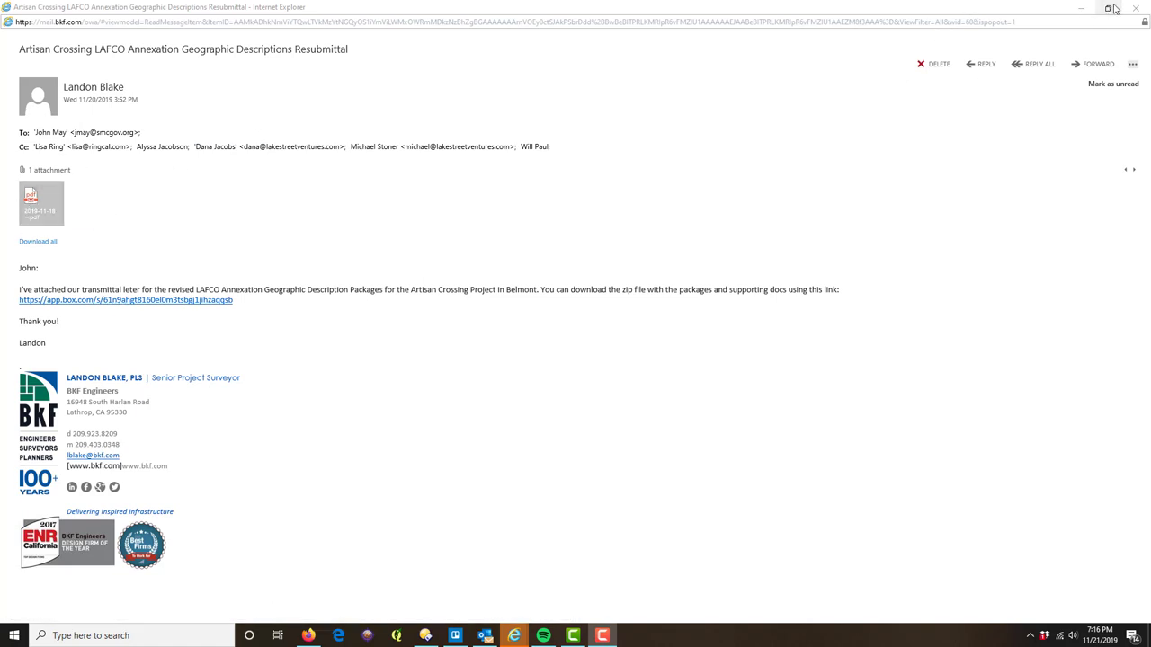
key(ctrl+p)
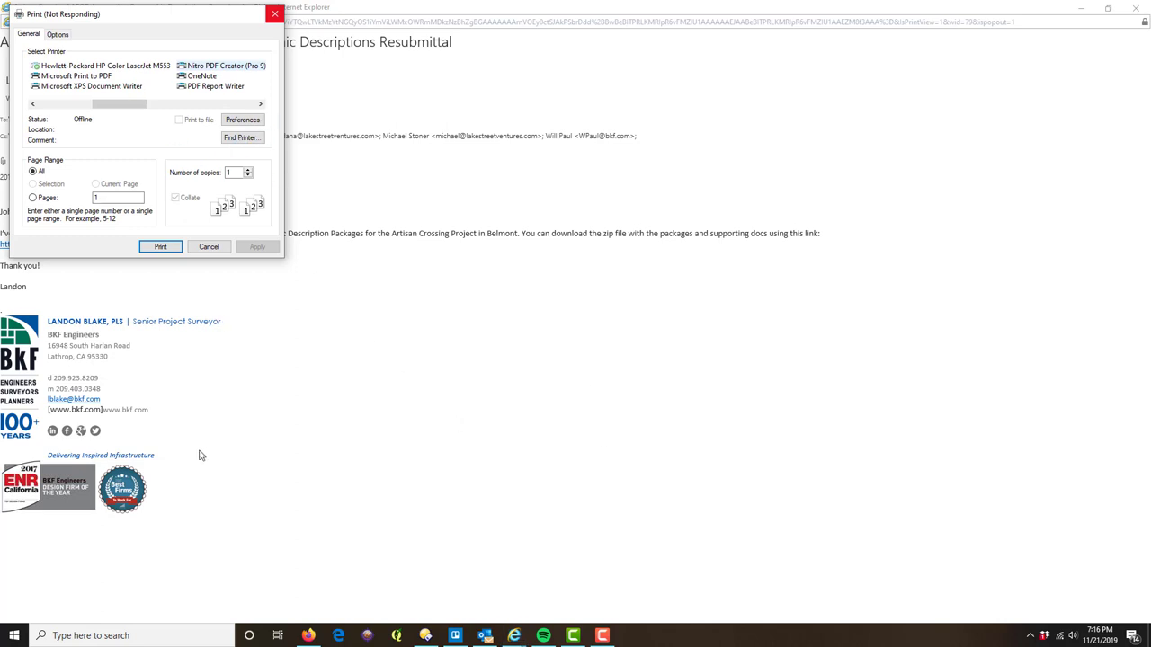
click(158, 248)
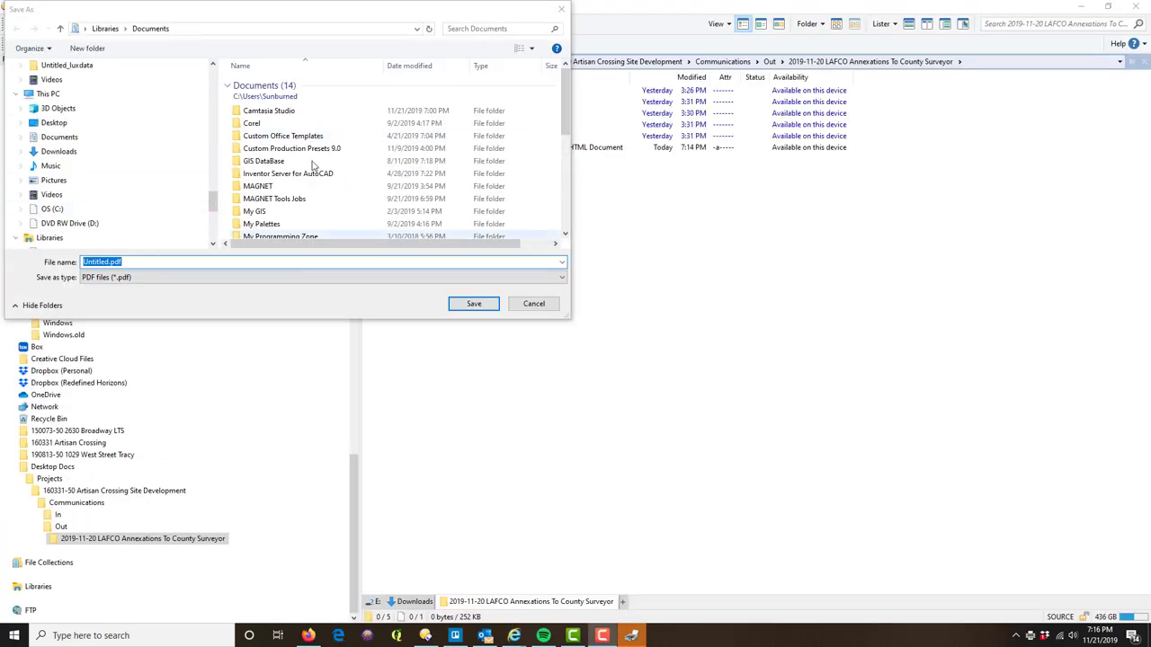
- Set the printed PDF's destination to the project's Communications\Out\2019-11-20 LAFCO Annexations To County Surveyor folder under Desktop Docs\Projects
drag(213, 200, 226, 61)
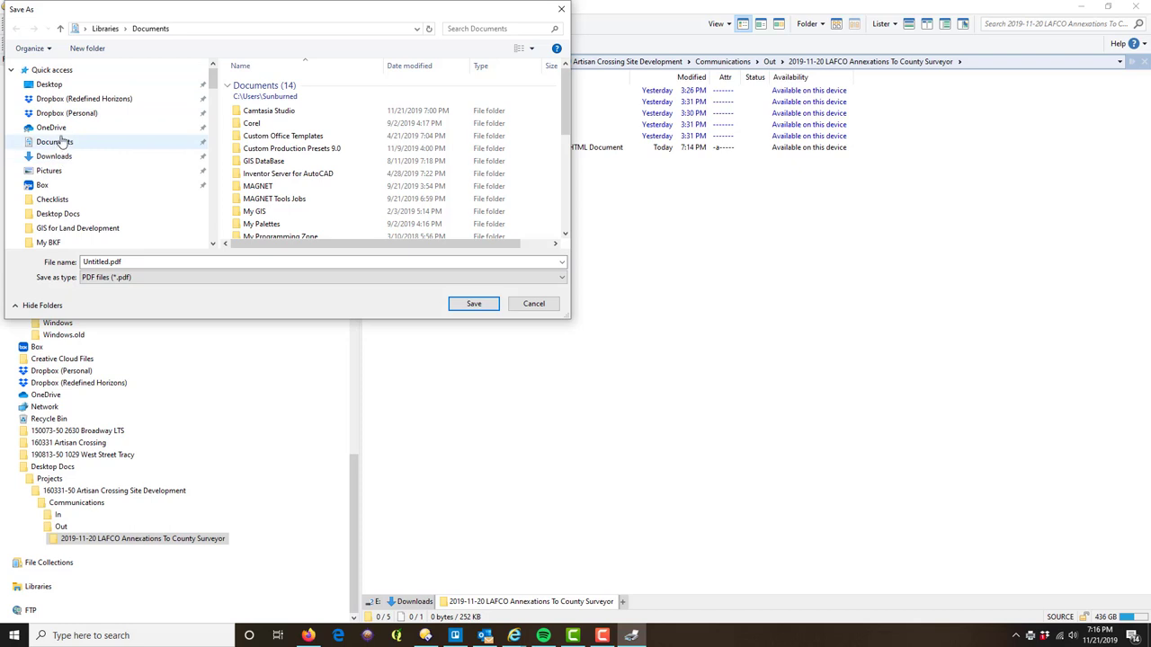
click(50, 85)
double_click(285, 121)
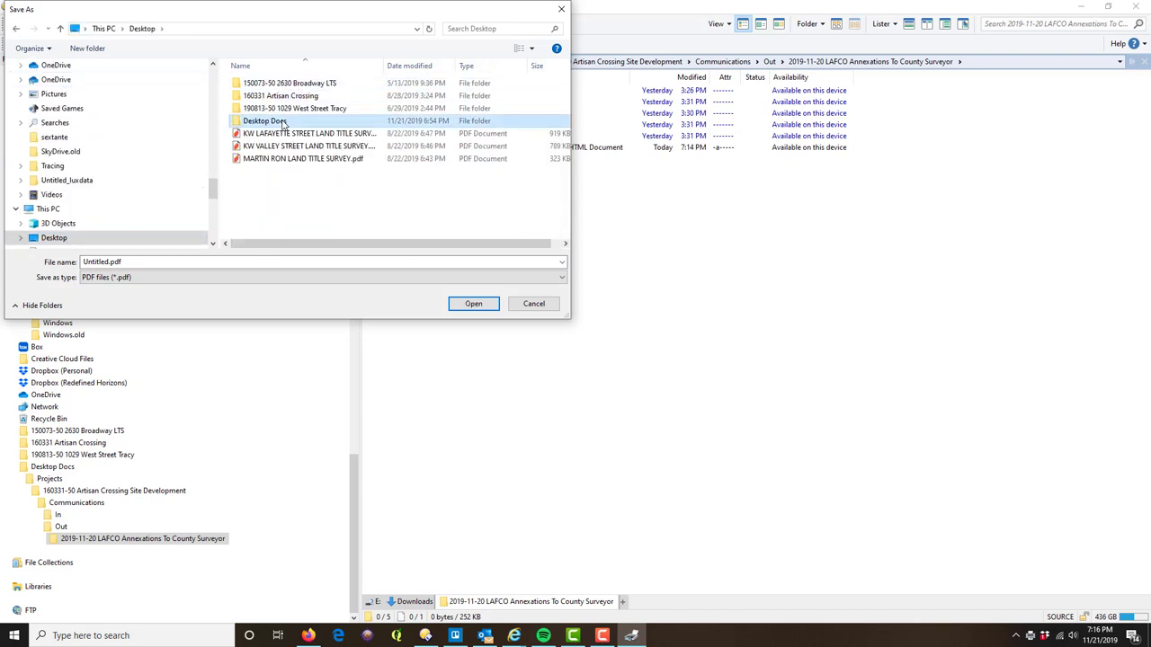
double_click(261, 87)
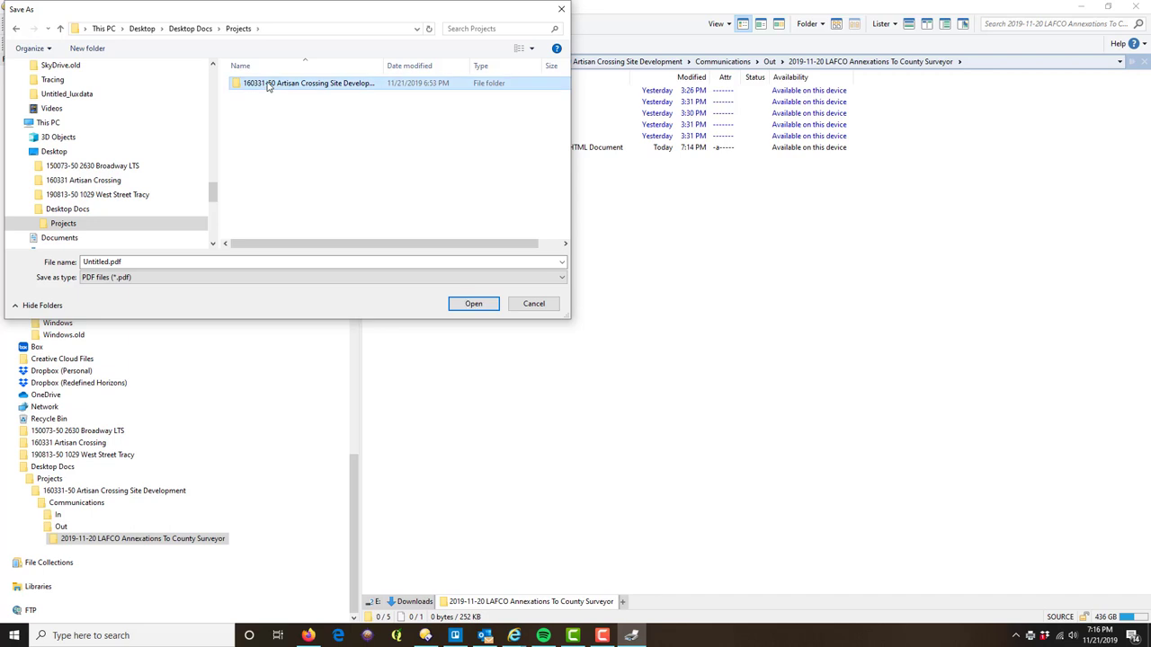
double_click(264, 87)
double_click(267, 90)
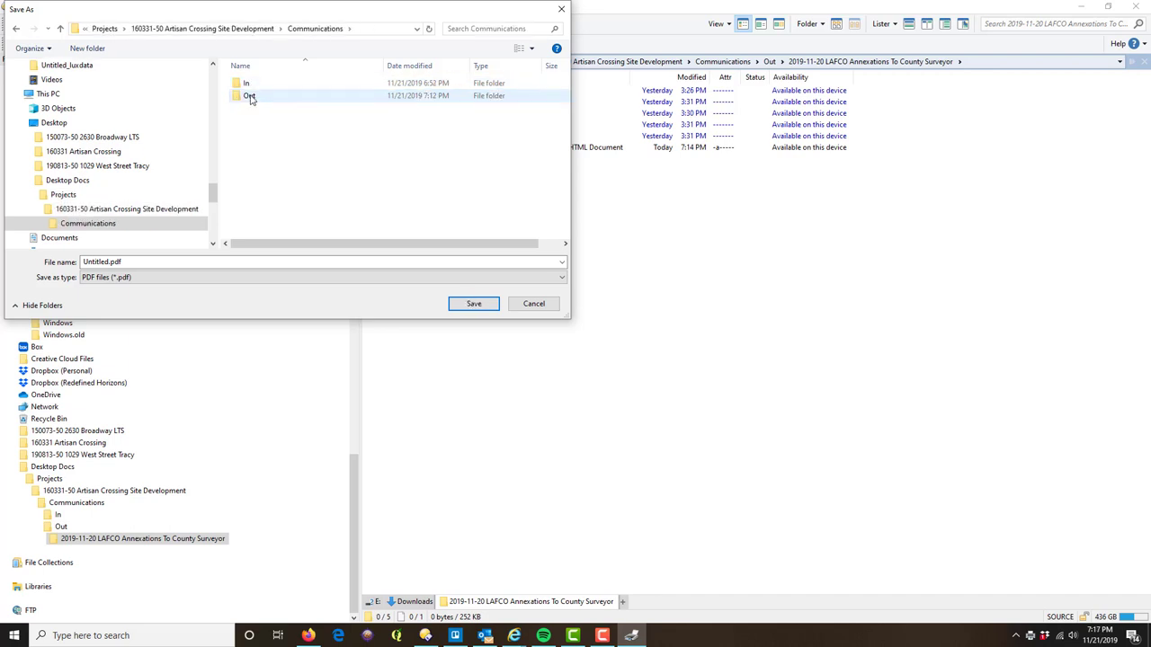
double_click(250, 97)
double_click(254, 84)
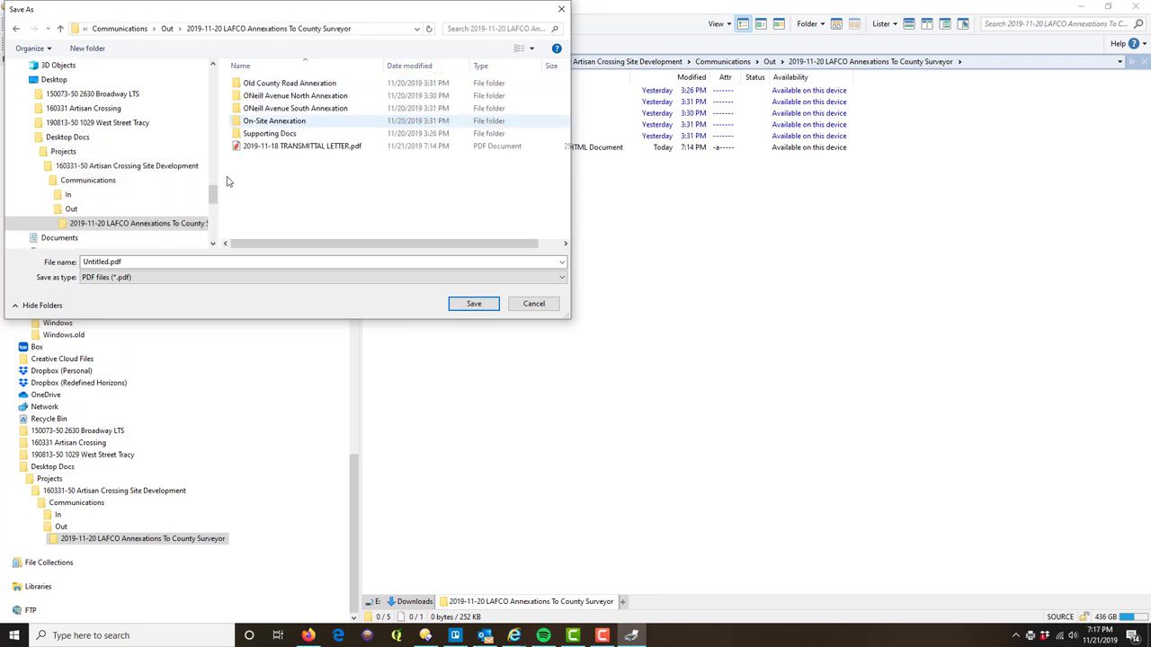
- Save the printed email as "2019-11-18 EMAIL MESSAGE.pdf", basing the name on the transmittal letter's file name
double_click(127, 260)
click(270, 146)
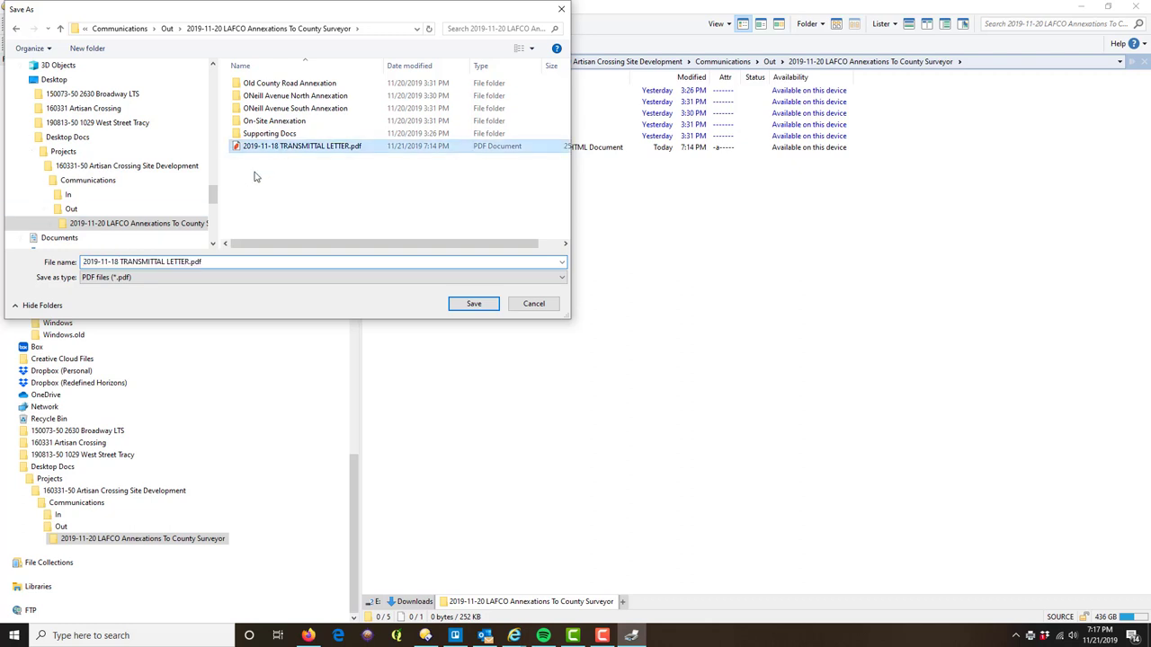
click(190, 262)
click(190, 261)
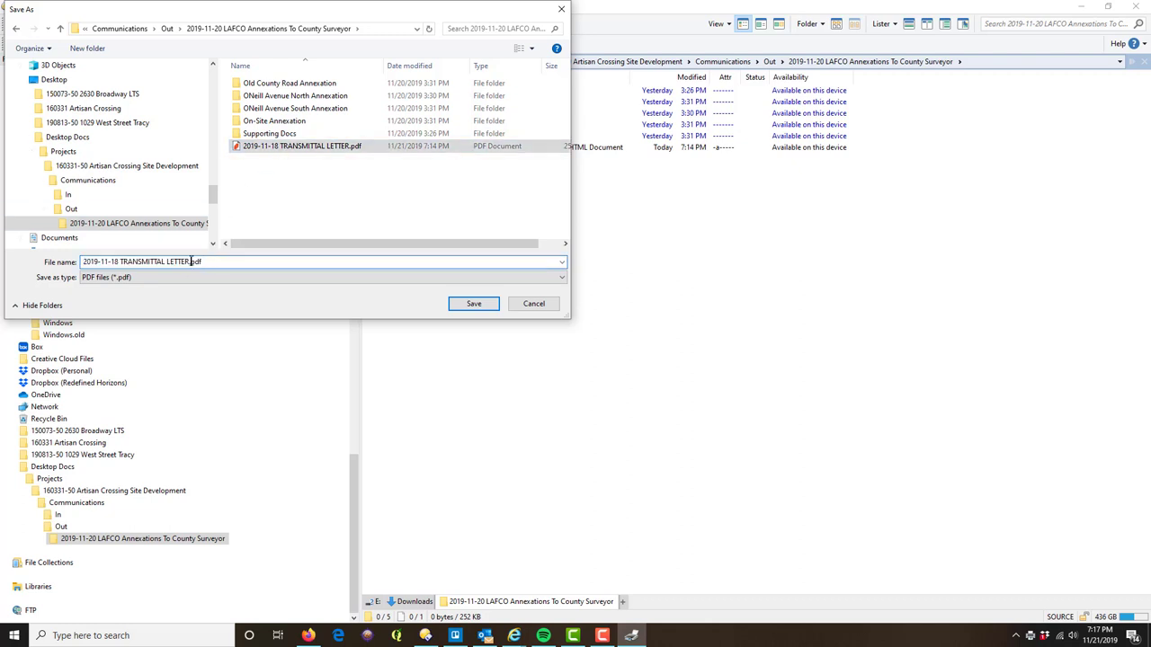
drag(190, 261, 138, 264)
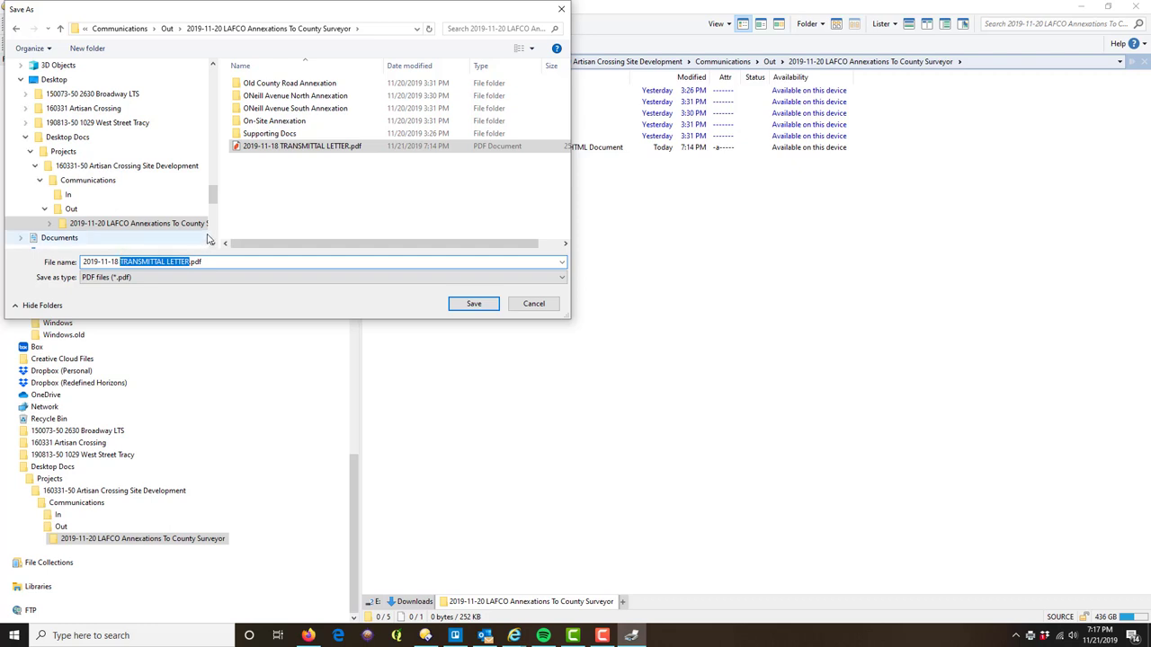
key(BackSpace)
text(E)
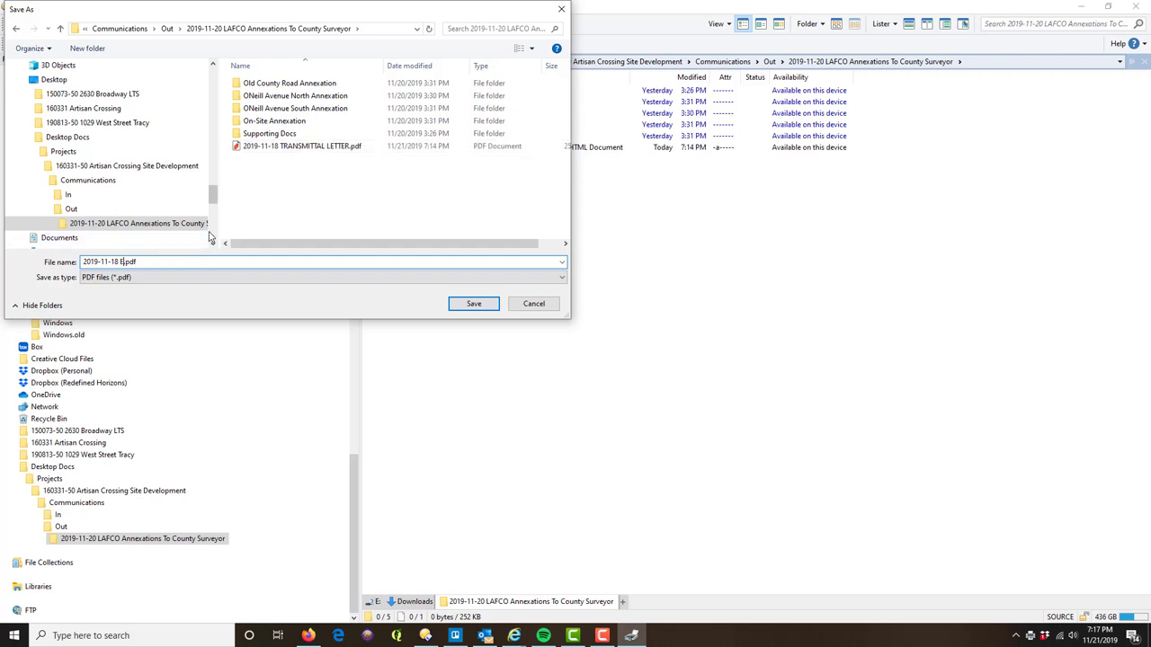
text(MAIL MESSAGE)
key(Return)
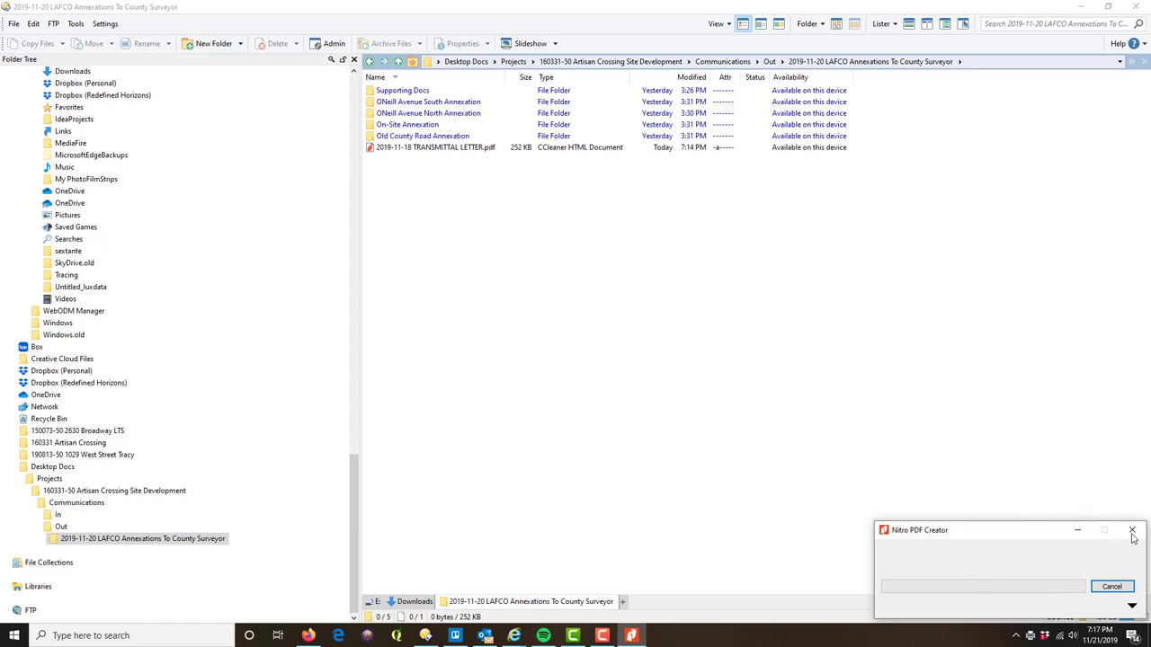
click(440, 148)
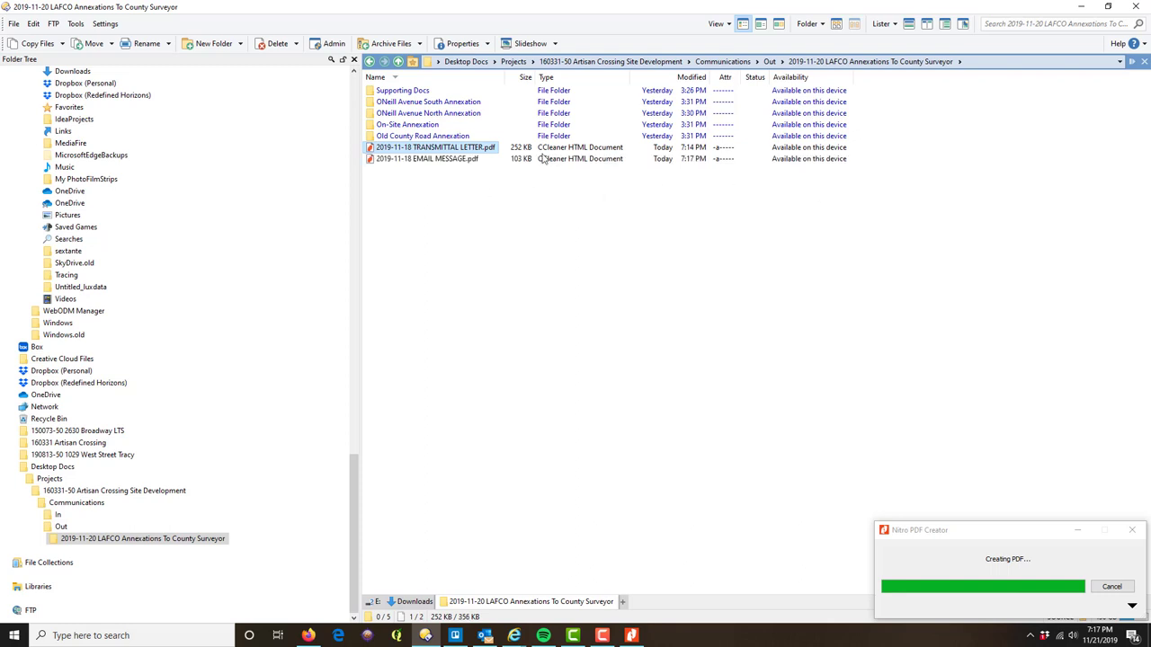
click(457, 180)
click(457, 162)
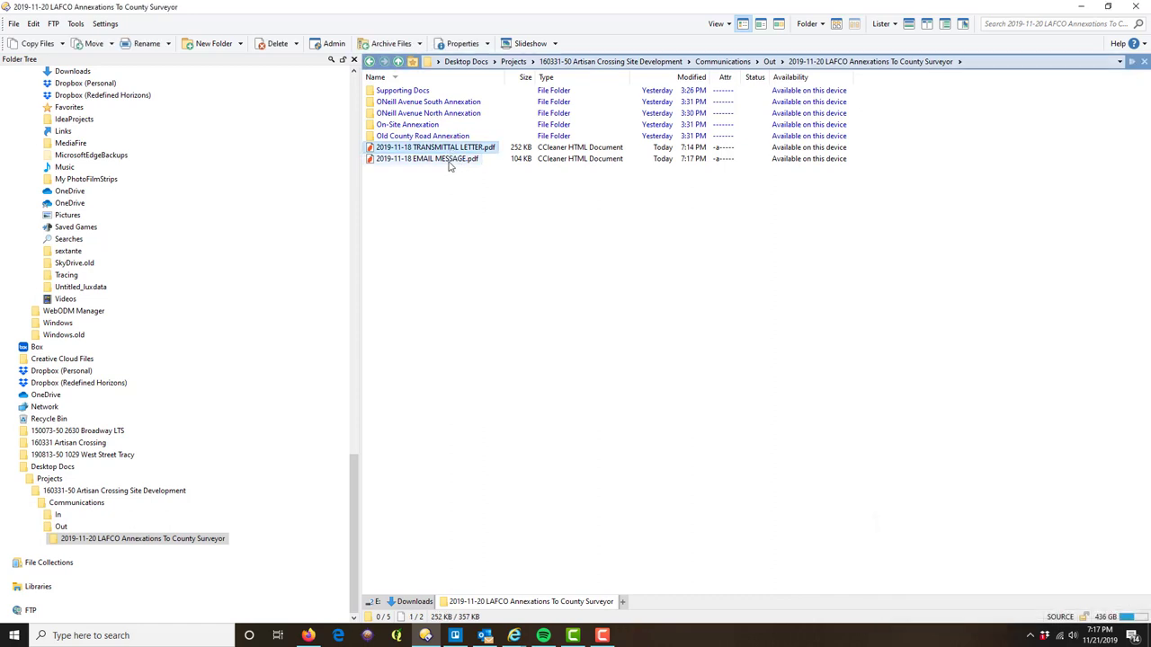
click(432, 159)
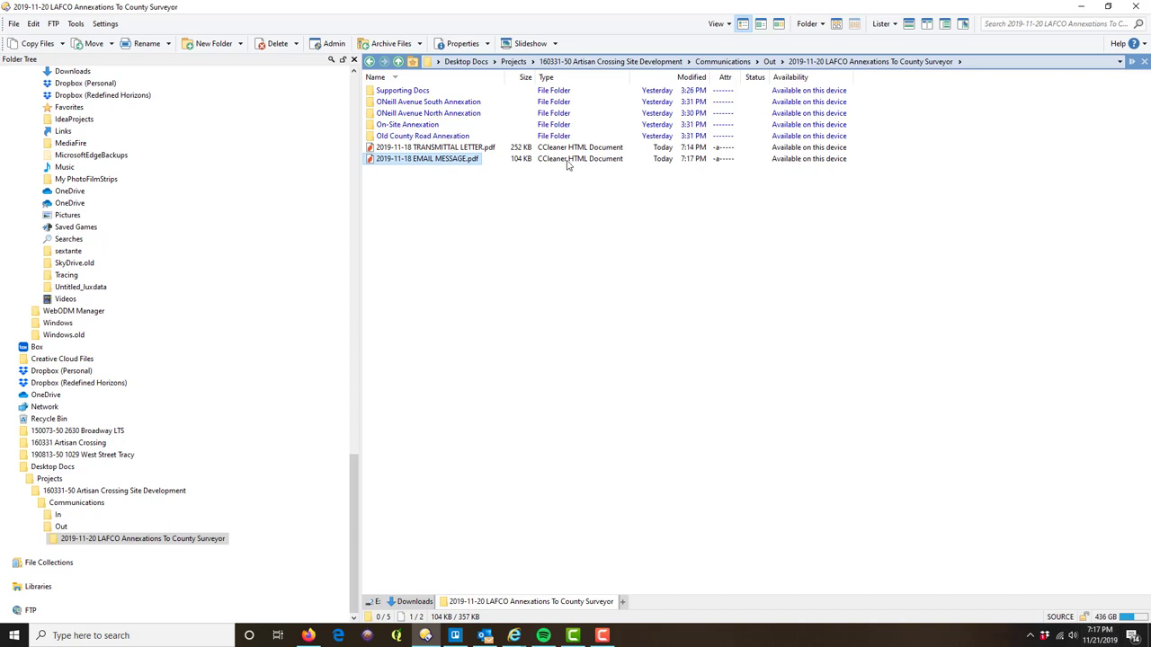
click(436, 149)
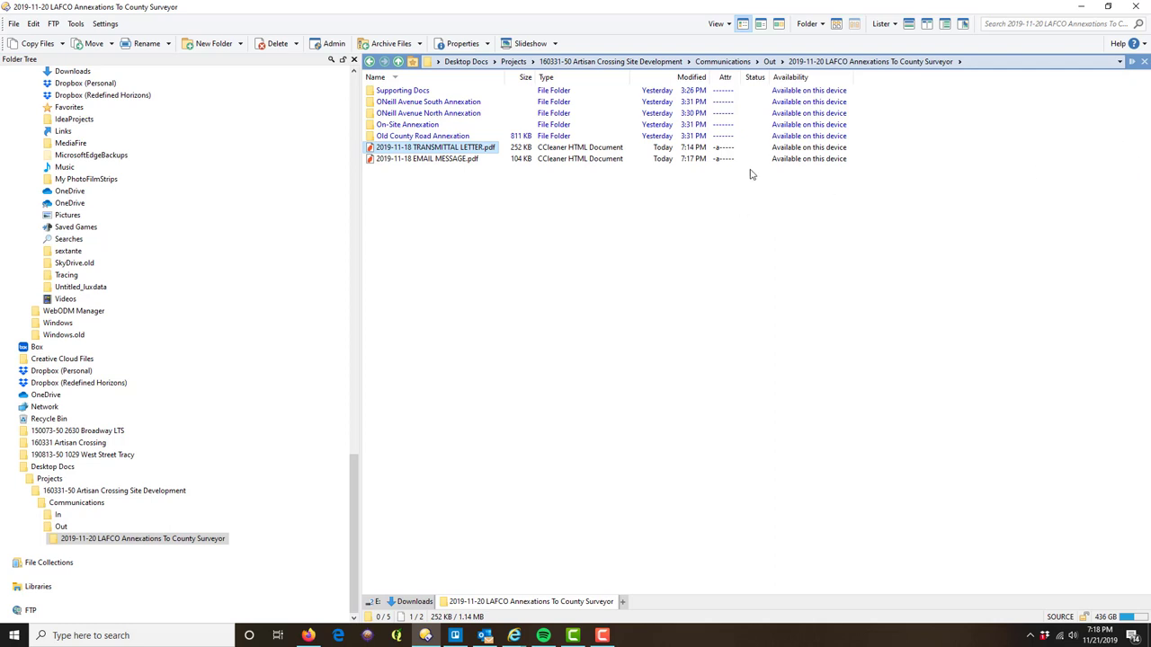
- Review the files in the ONeill Avenue South Annexation and ONeill Avenue North Annexation subfolders, returning to the LAFCO submittal folder after each
click(431, 241)
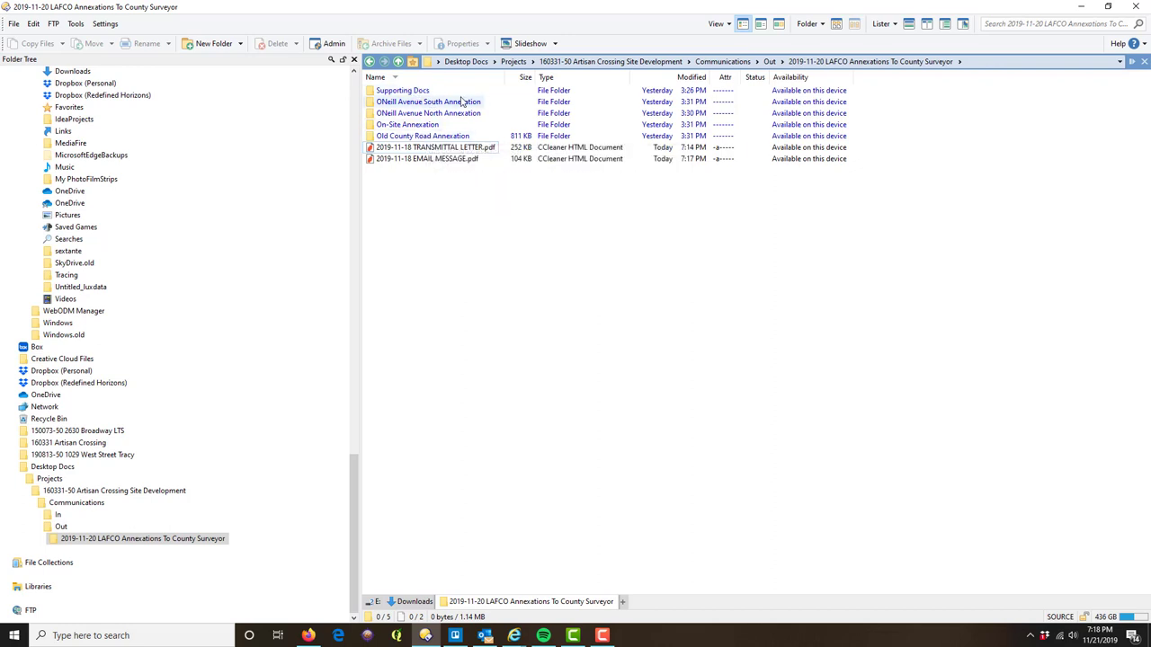
mouse_move(439, 105)
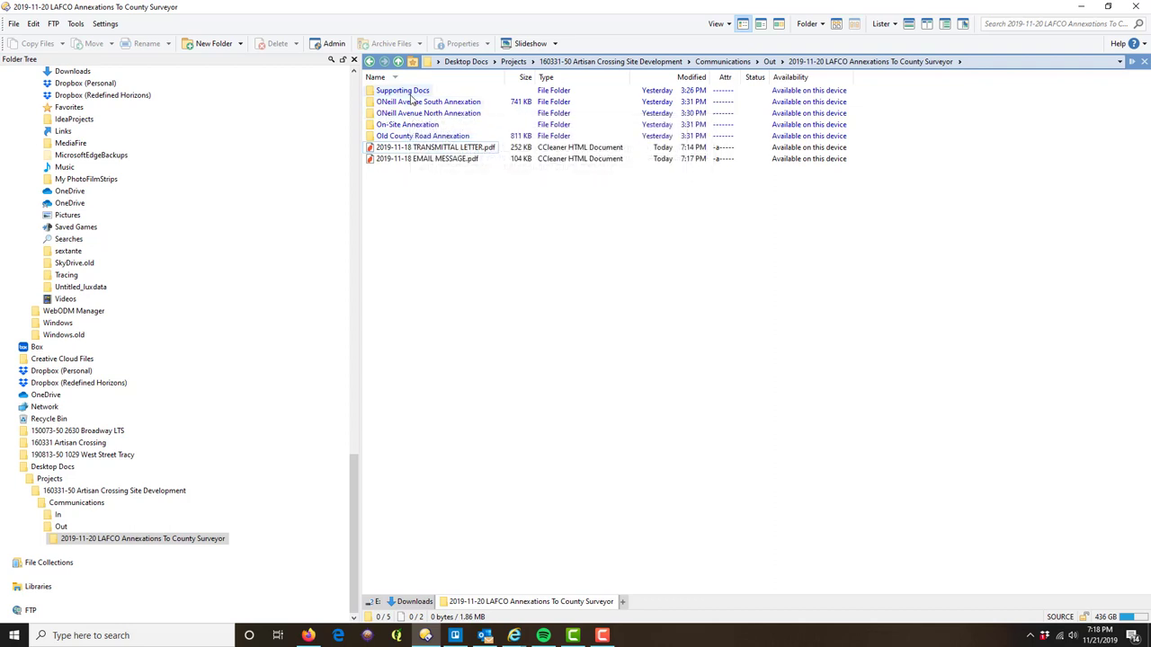
mouse_move(407, 138)
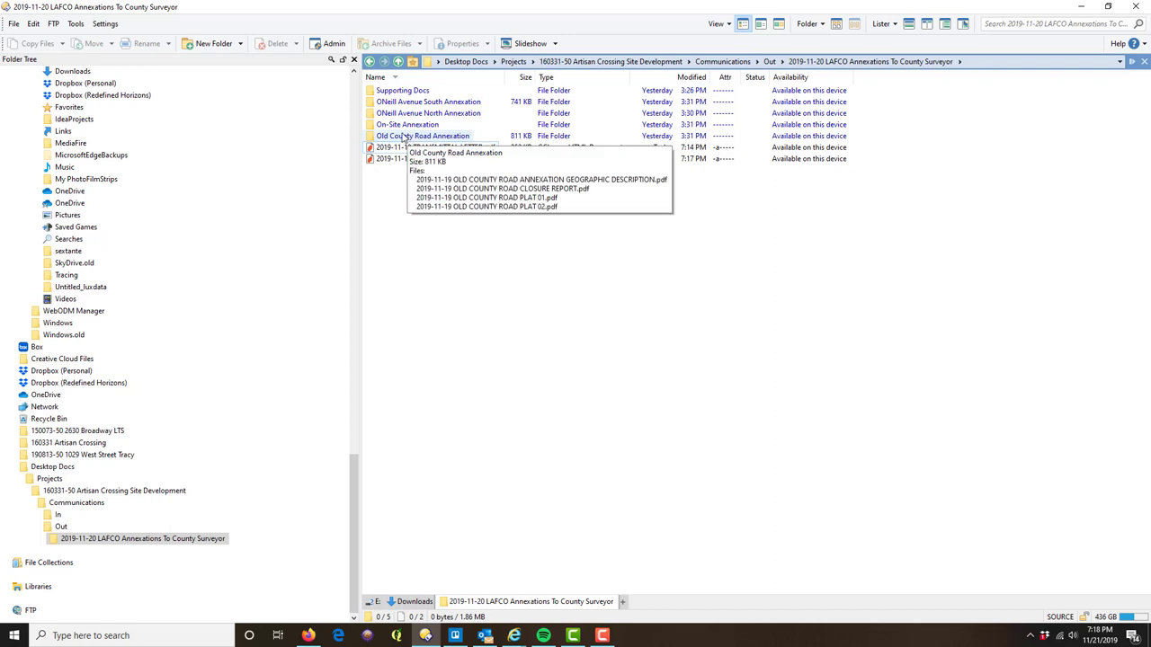
mouse_move(409, 94)
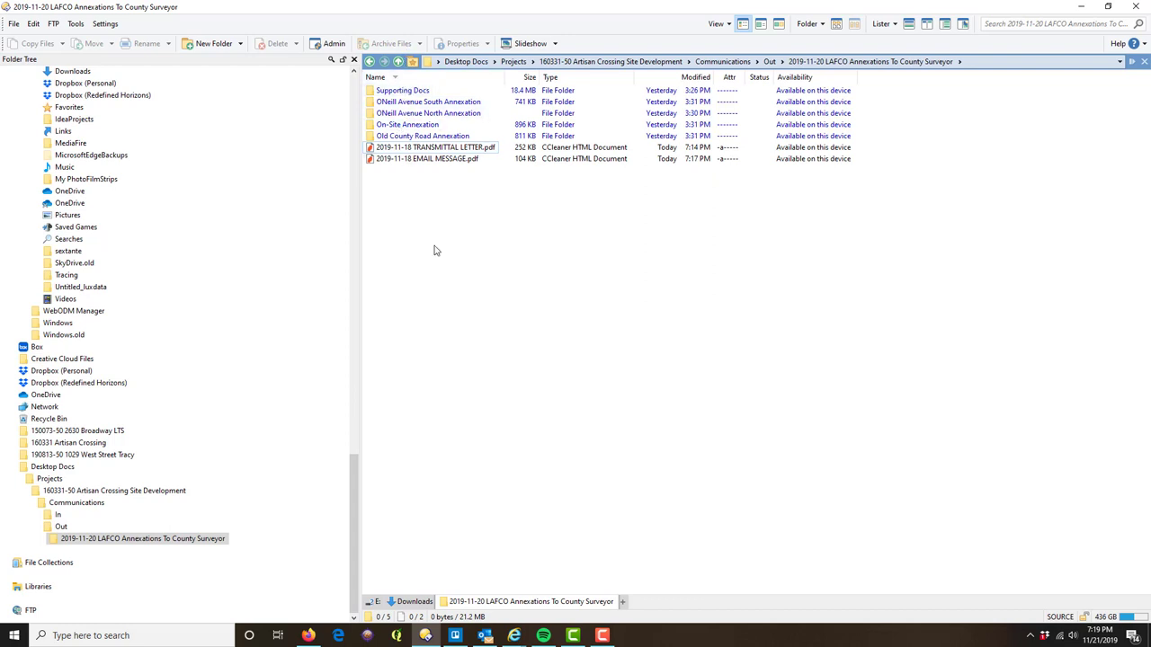
double_click(431, 104)
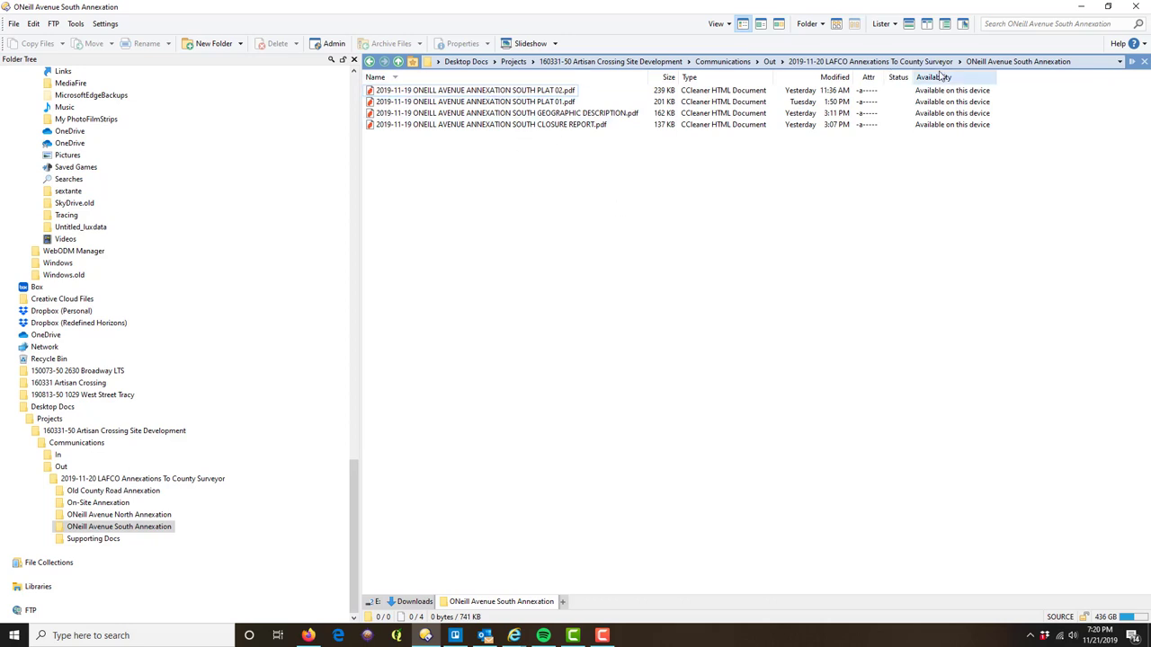
click(870, 62)
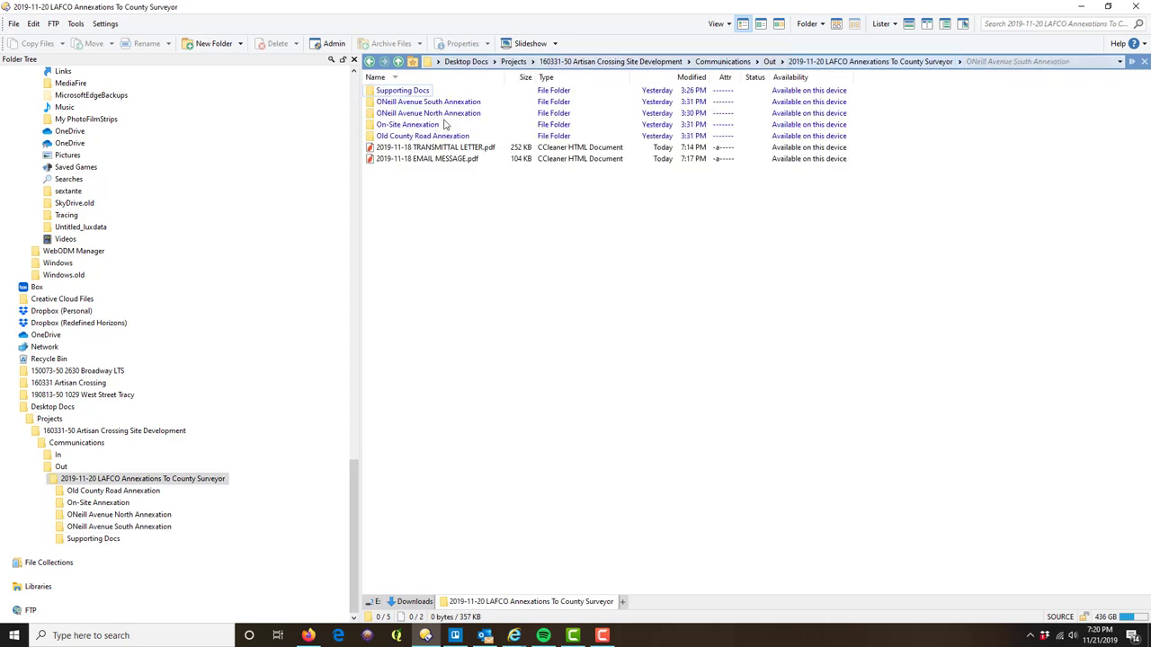
double_click(447, 113)
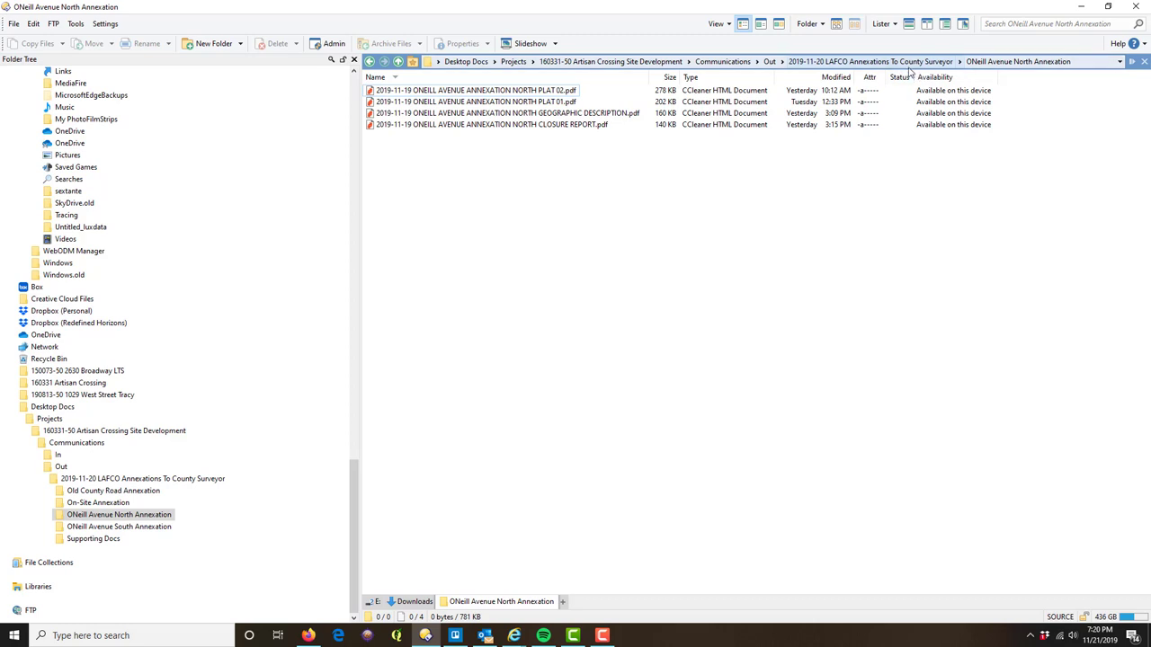
click(910, 63)
- Examine the plat, geographic description and closure report files in the On-Site Annexation subfolder, and return to the submittal folder
double_click(441, 126)
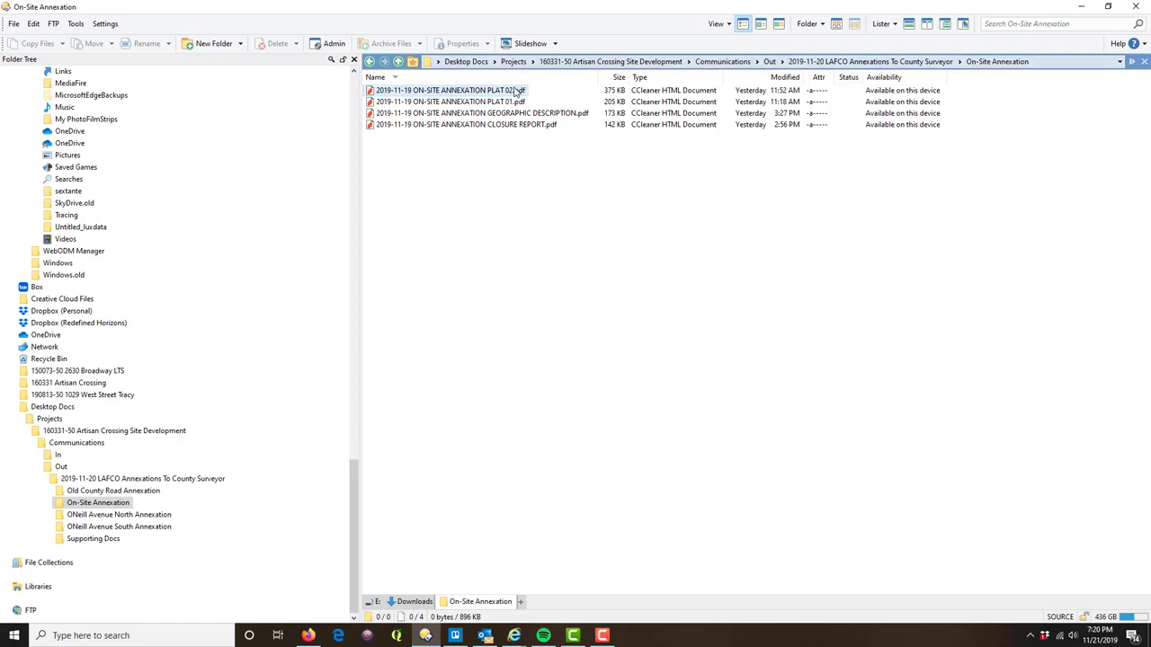
click(870, 61)
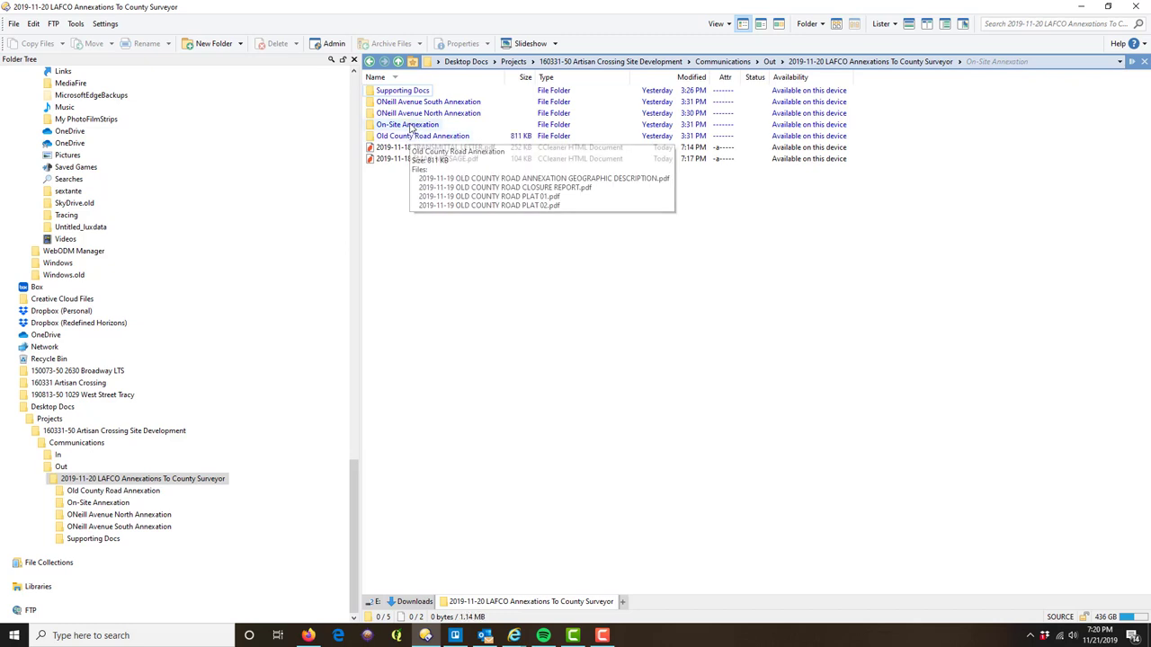
double_click(435, 124)
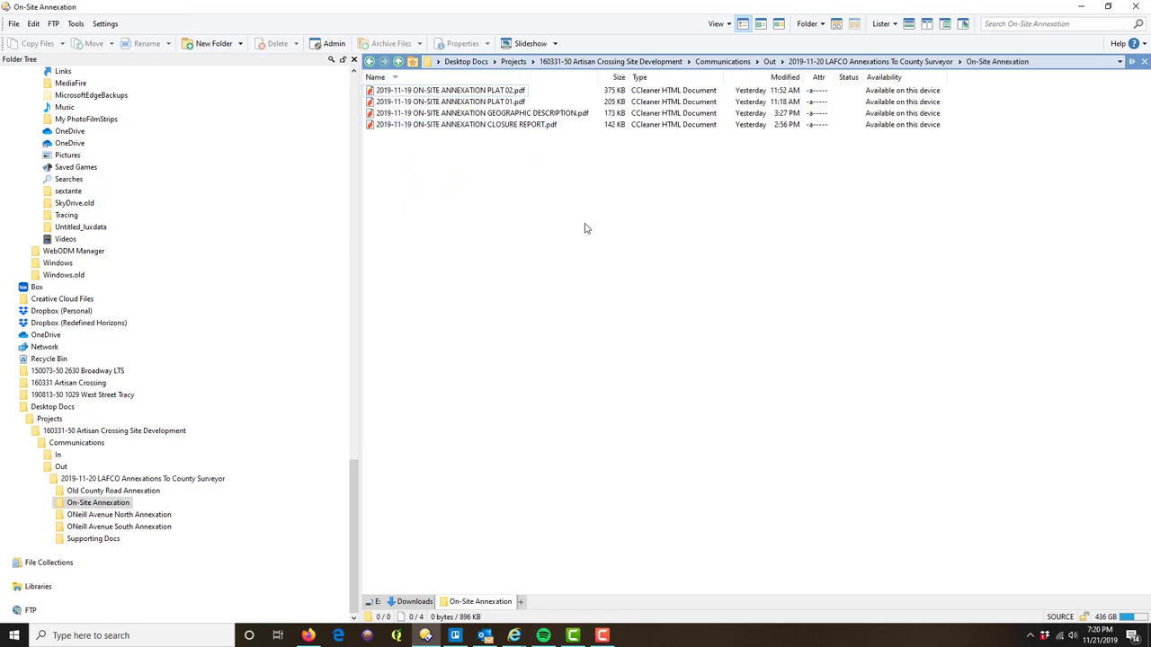
click(460, 102)
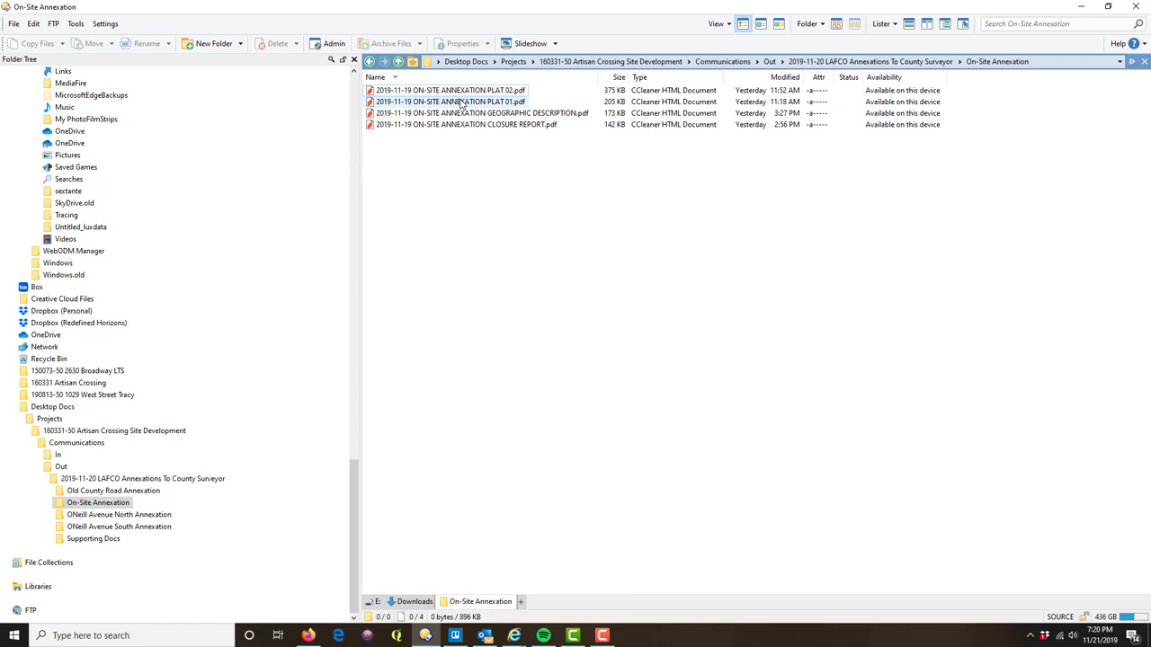
click(526, 114)
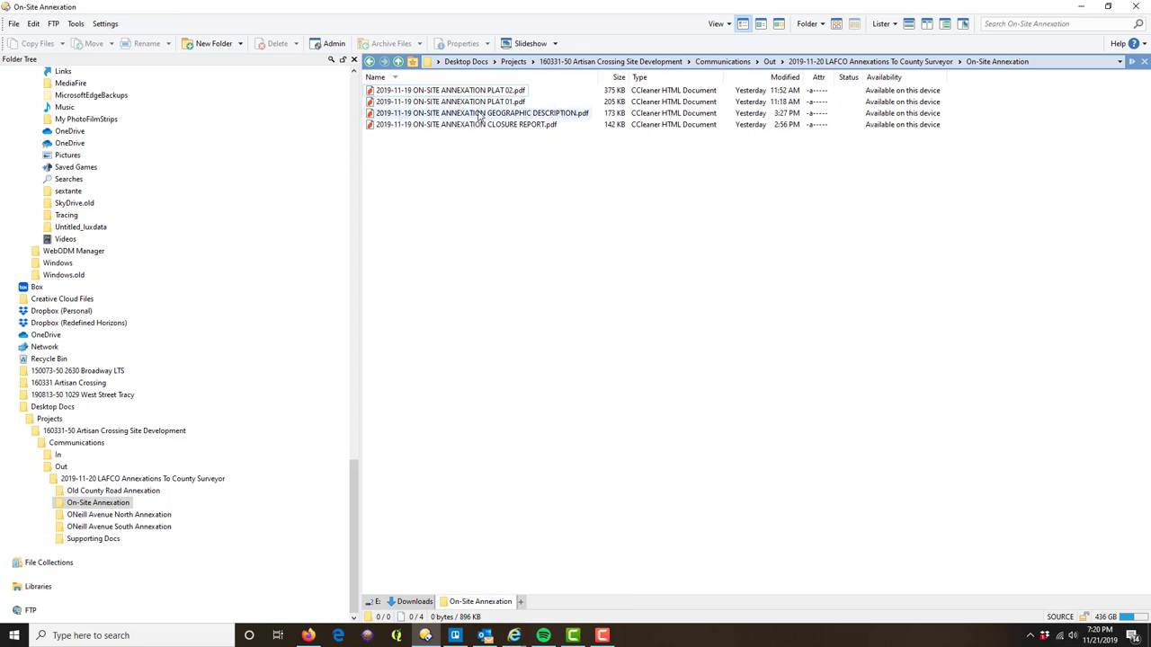
click(870, 61)
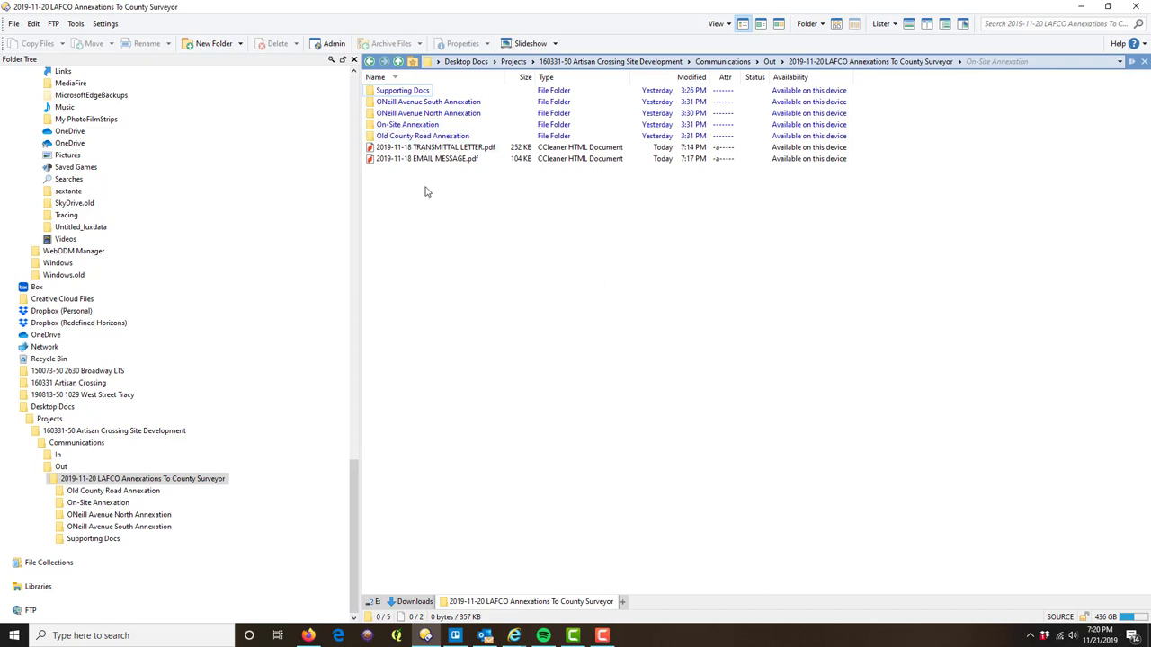
- Recheck the On-Site Annexation subfolder and view the files in Old County Road Annexation, ending back in the submittal folder
mouse_move(397, 106)
click(425, 129)
double_click(425, 129)
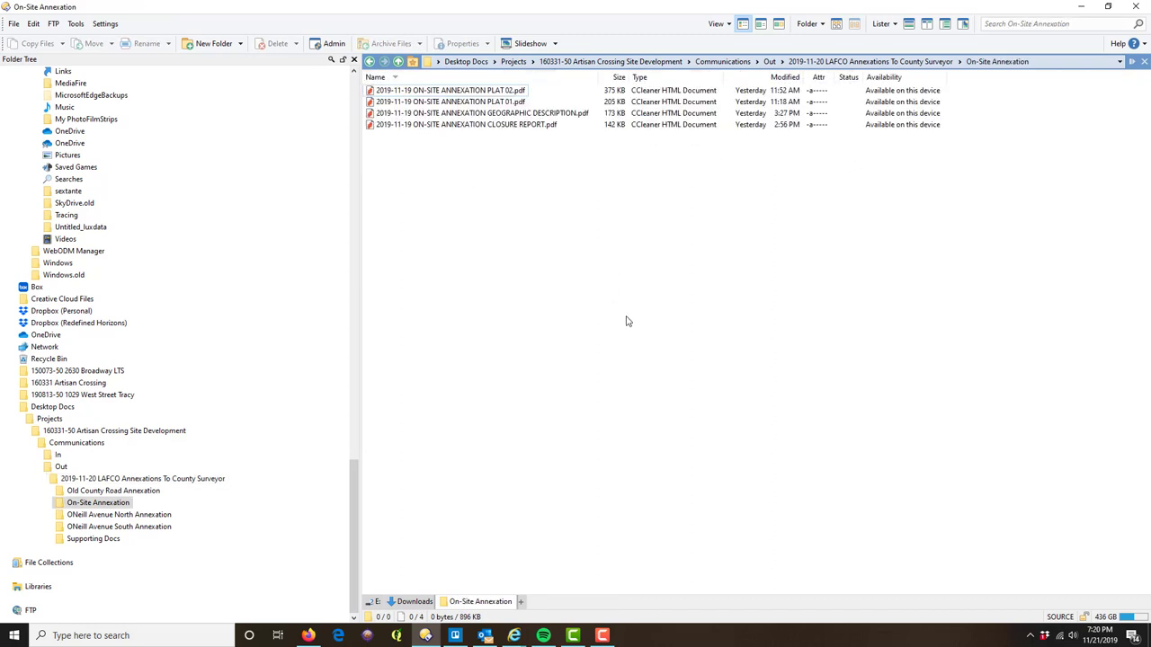
key(BackSpace)
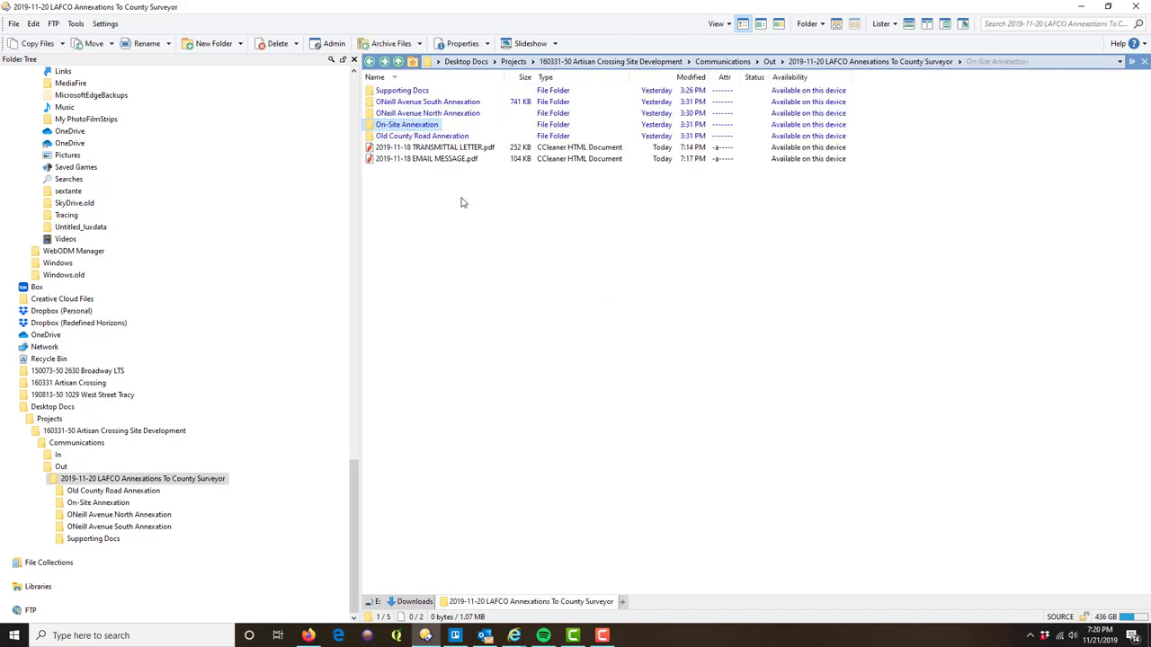
double_click(415, 135)
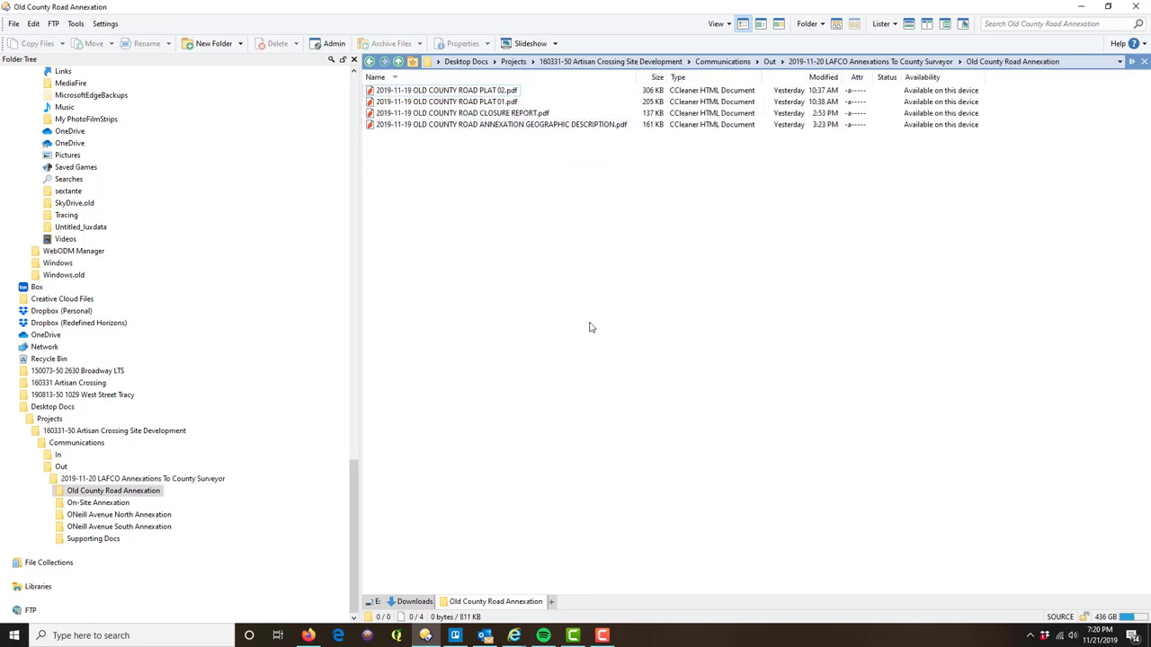
key(BackSpace)
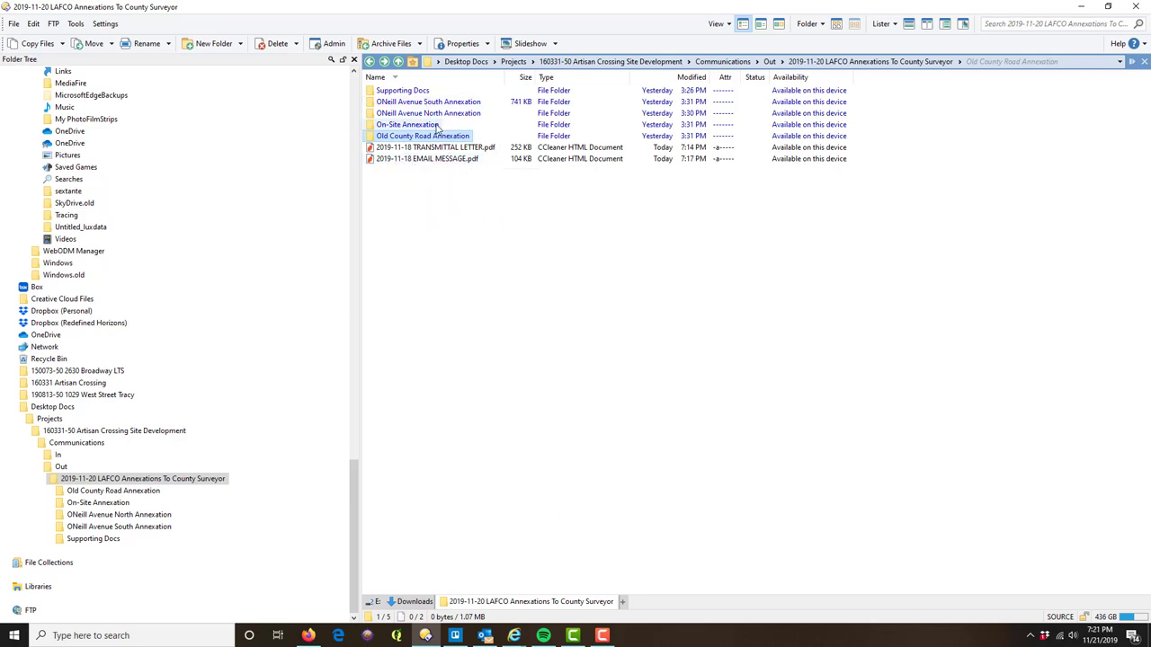
- Review the DN deed files and the ORDINANCE annexation files in the Supporting Docs subfolder, and return to the submittal folder
double_click(390, 95)
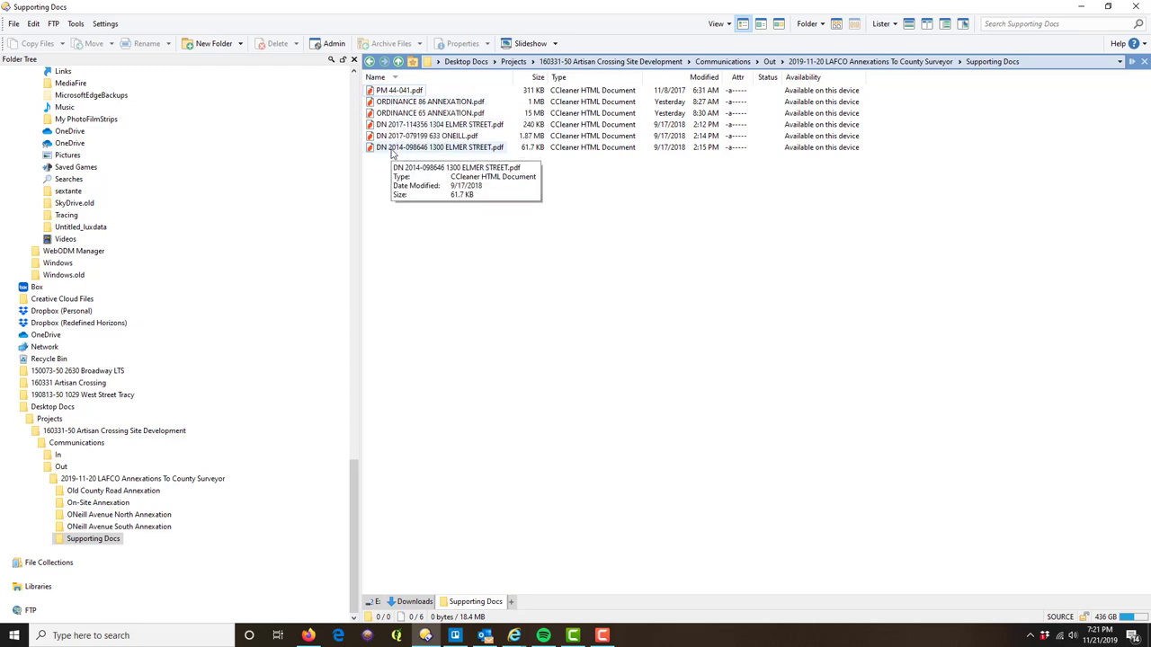
click(400, 125)
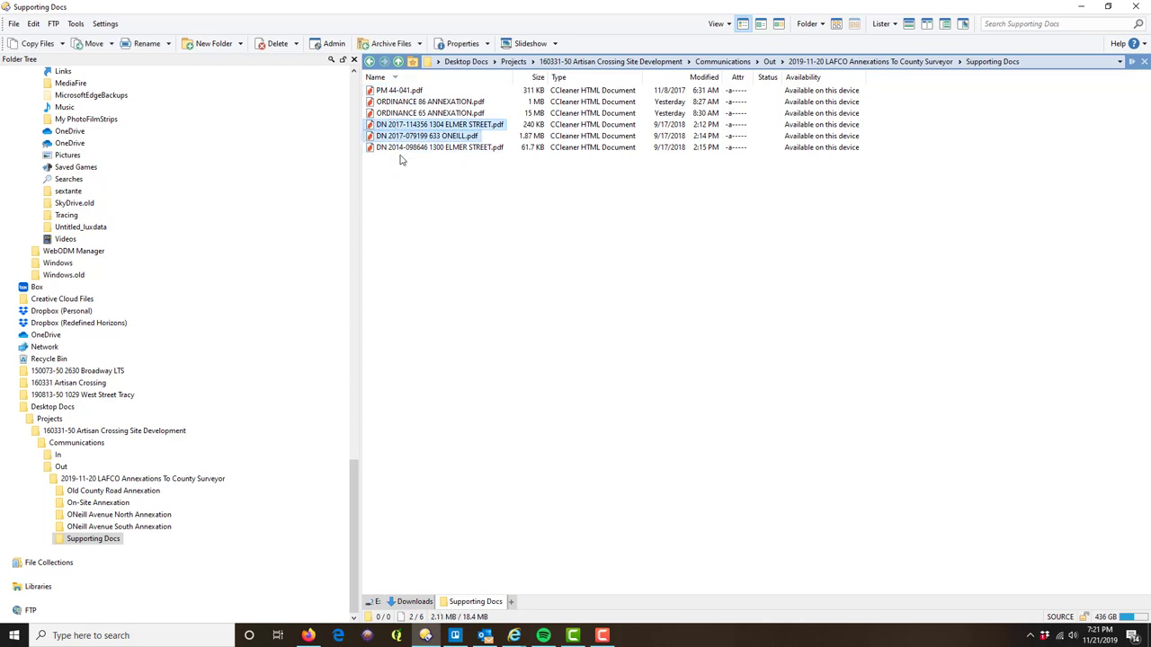
ctrl+click(402, 148)
click(405, 103)
ctrl+click(411, 114)
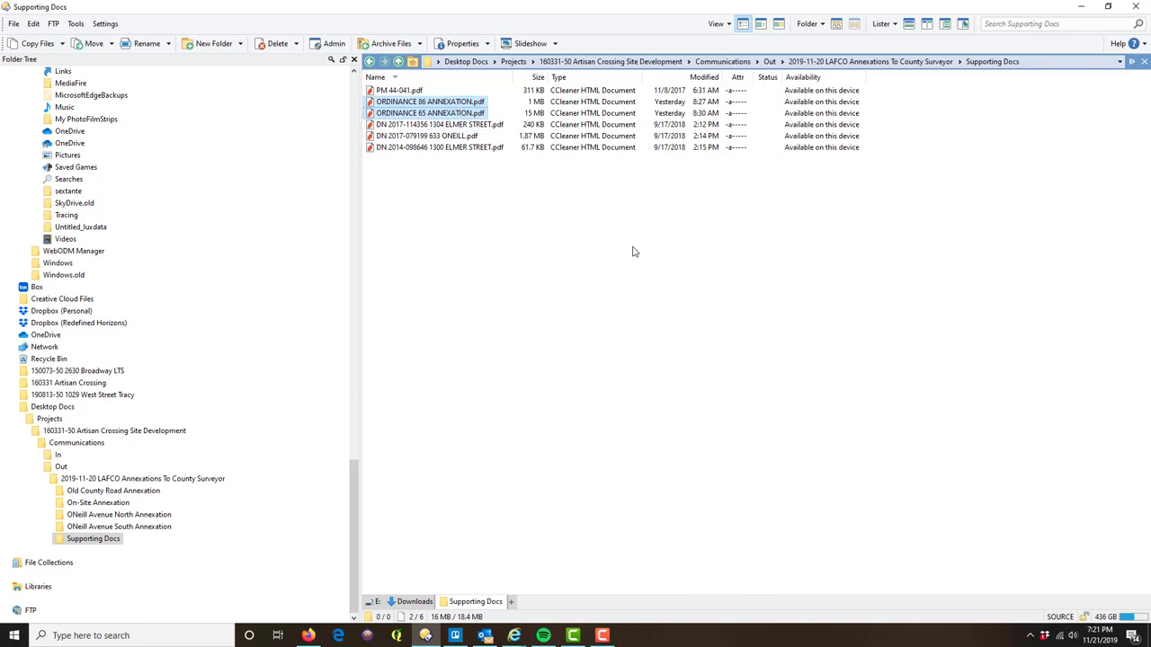
click(673, 255)
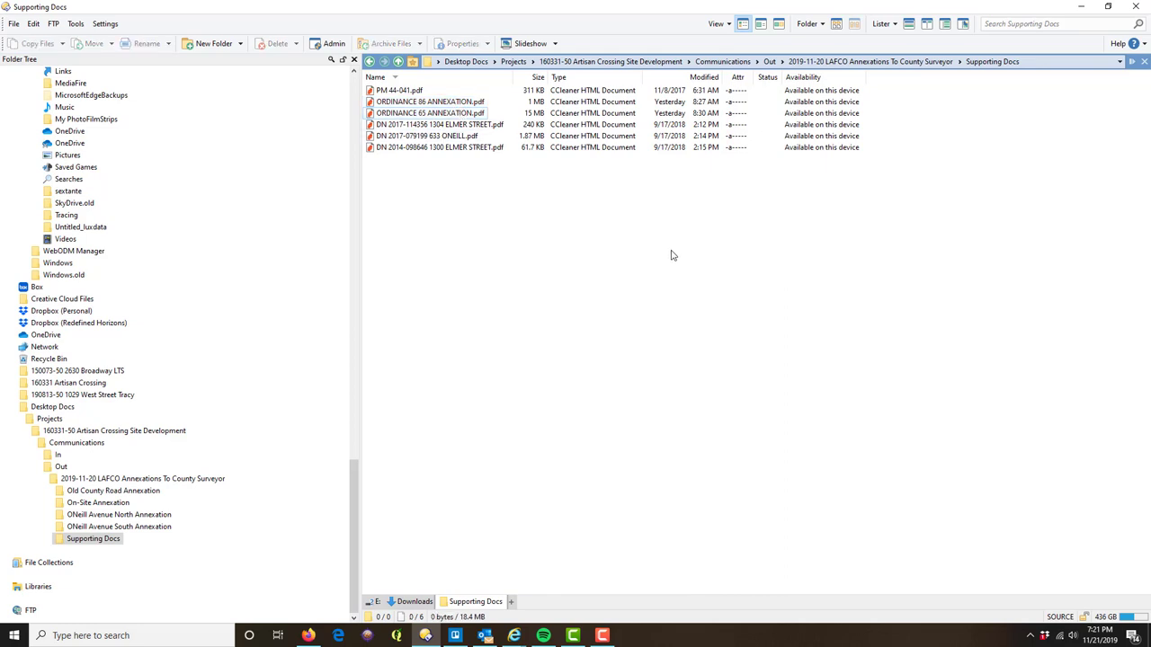
click(885, 62)
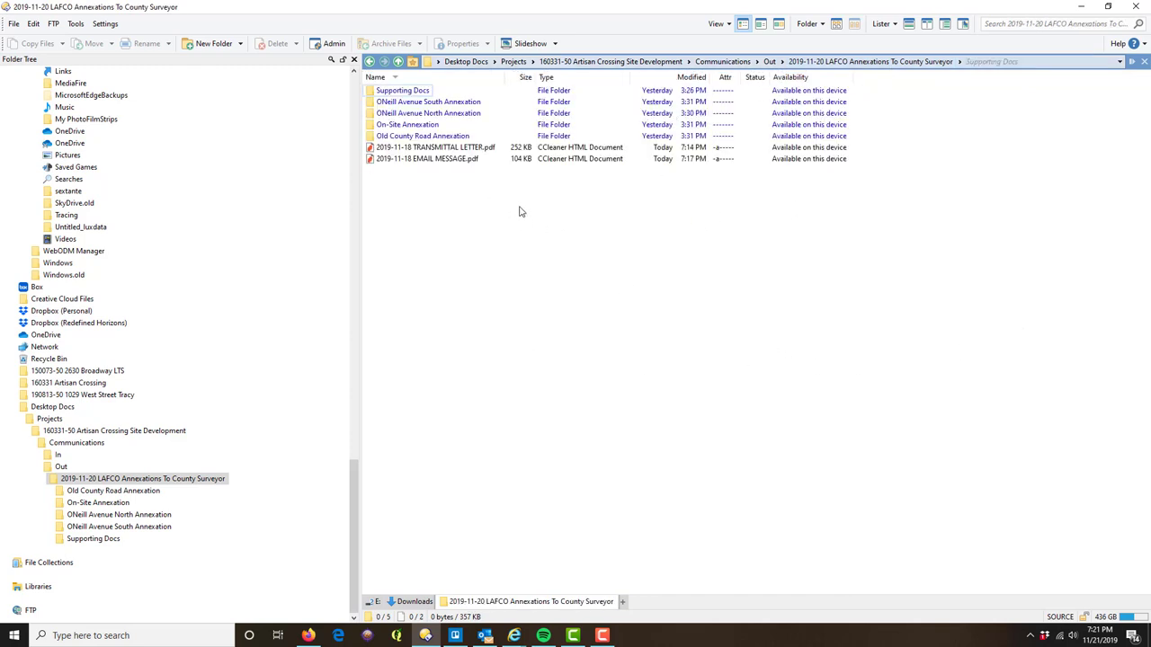
- Open 2019-11-18 TRANSMITTAL LETTER.pdf and skim both pages from the letterhead to the signature, ending at the beginning of the letter
click(460, 150)
double_click(460, 154)
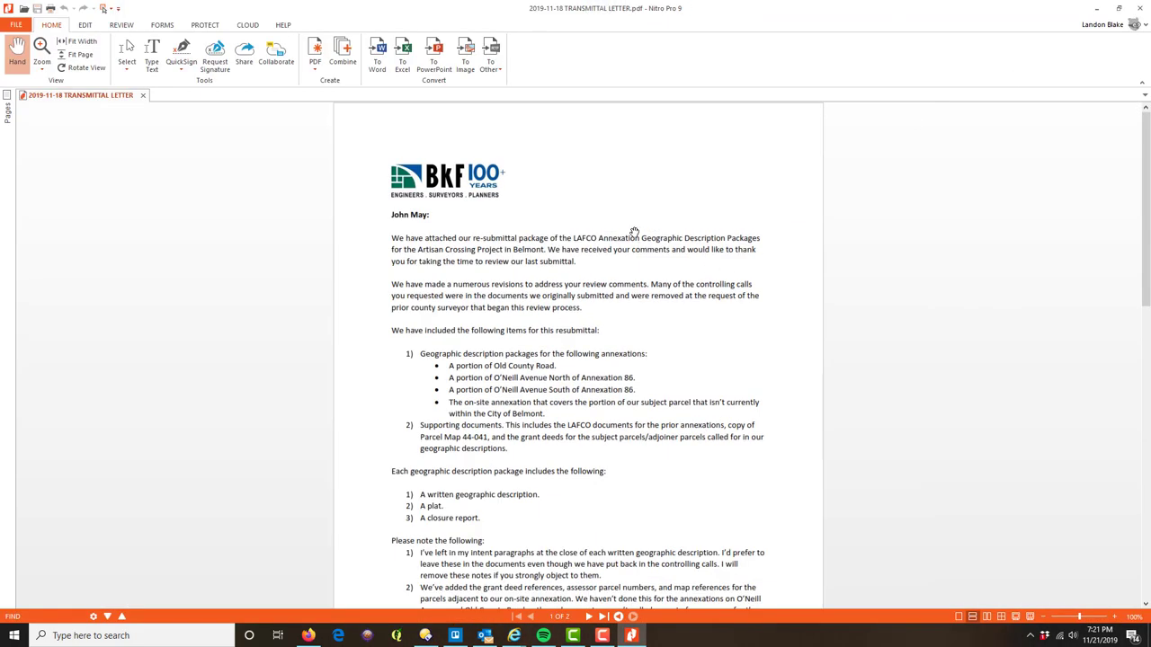
scroll(634, 234, down, 3)
scroll(791, 260, up, 3)
scroll(452, 324, down, 7)
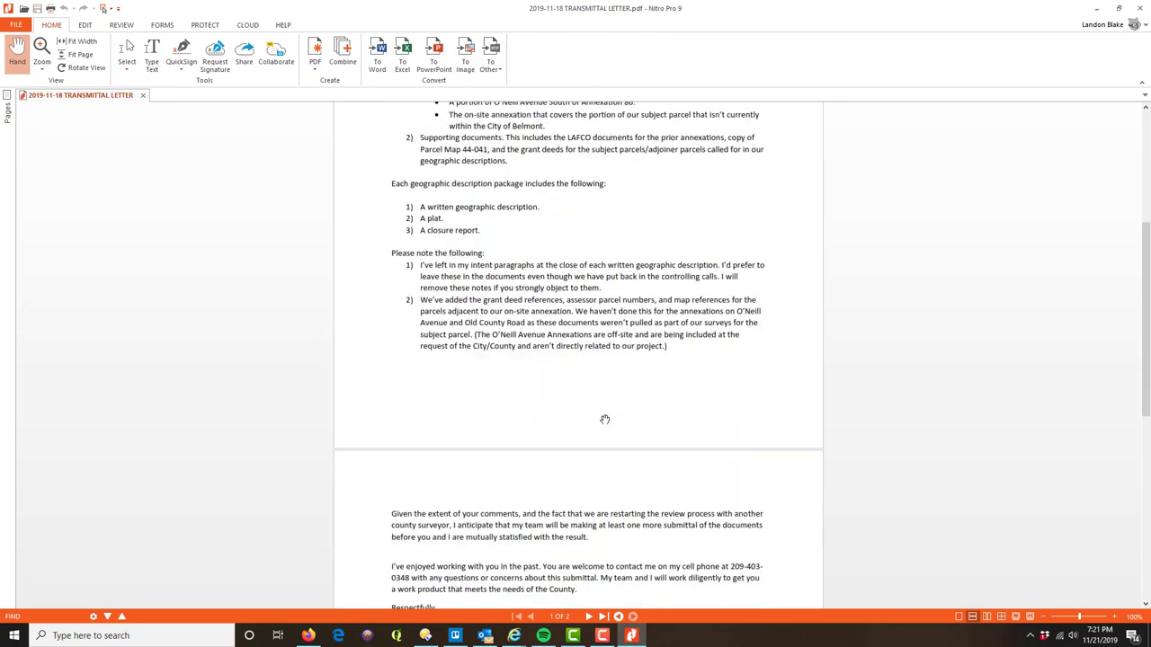
scroll(604, 419, down, 3)
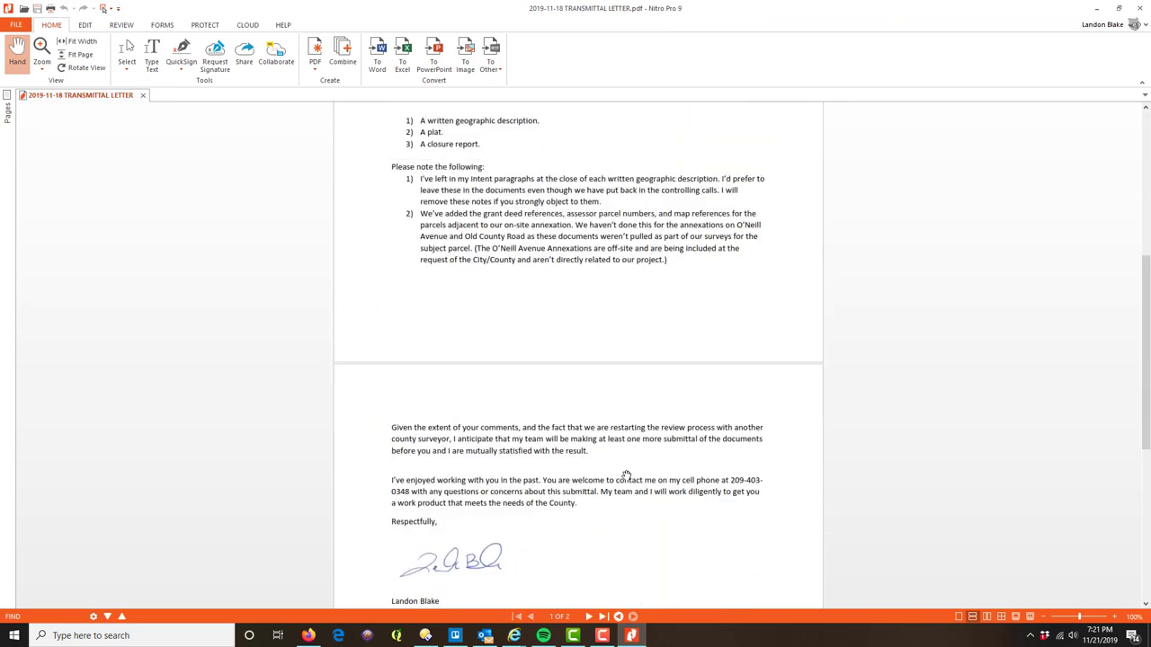
scroll(627, 477, up, 9)
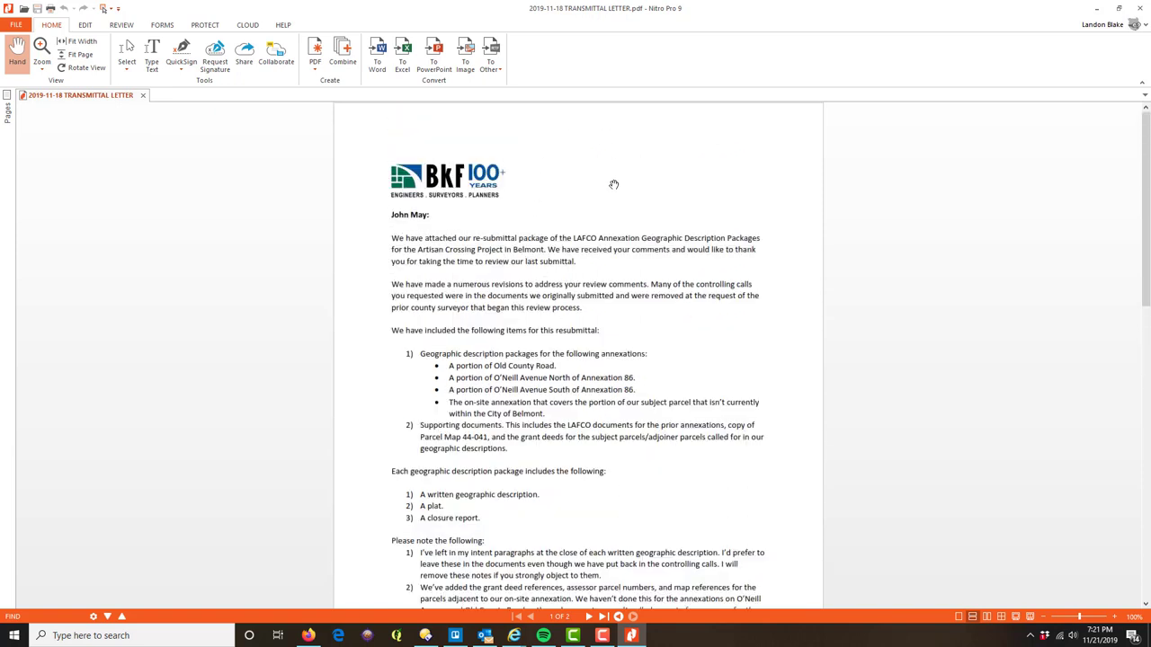
scroll(613, 185, down, 1)
scroll(611, 194, up, 1)
scroll(599, 350, down, 5)
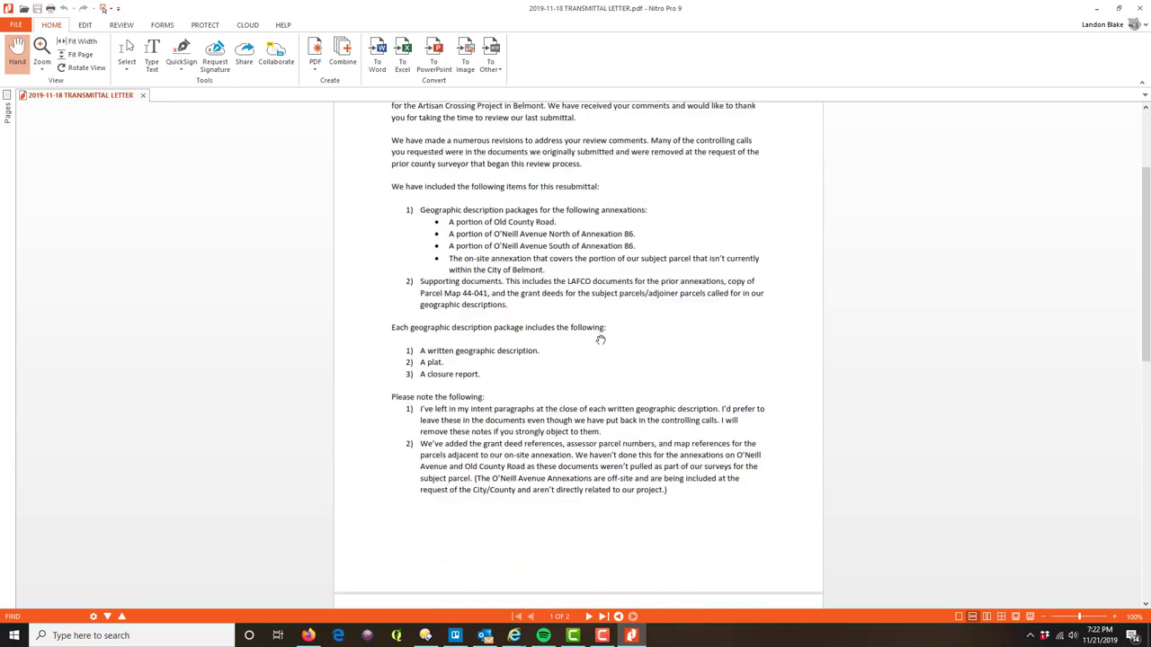
scroll(599, 336, up, 5)
scroll(589, 281, down, 5)
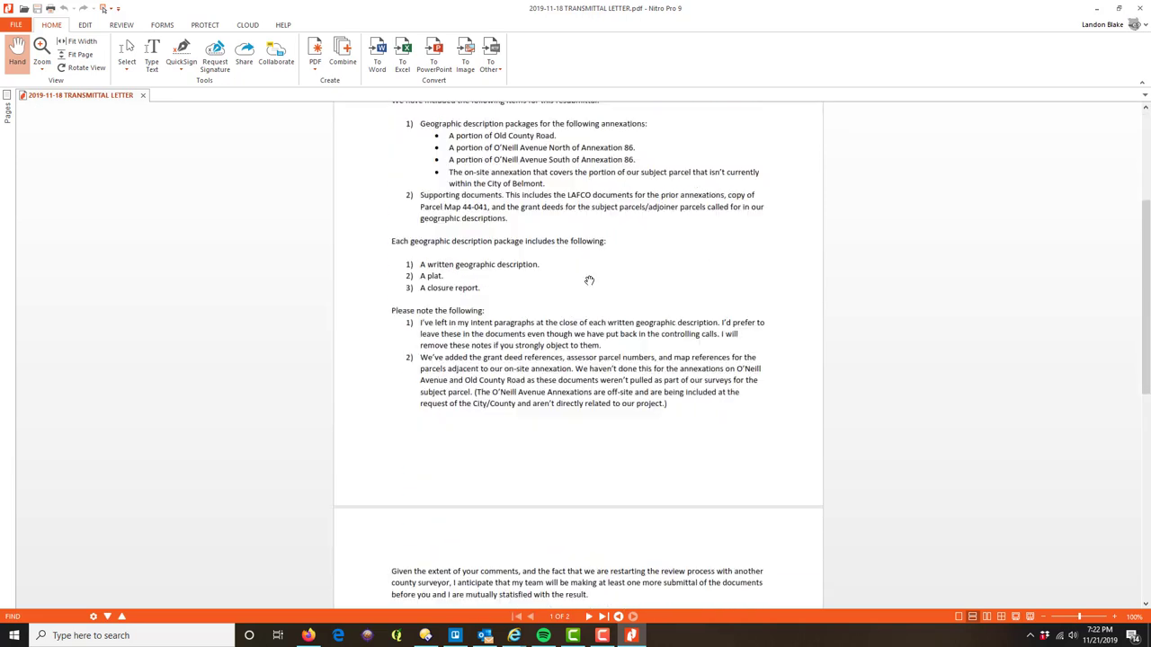
scroll(588, 281, up, 5)
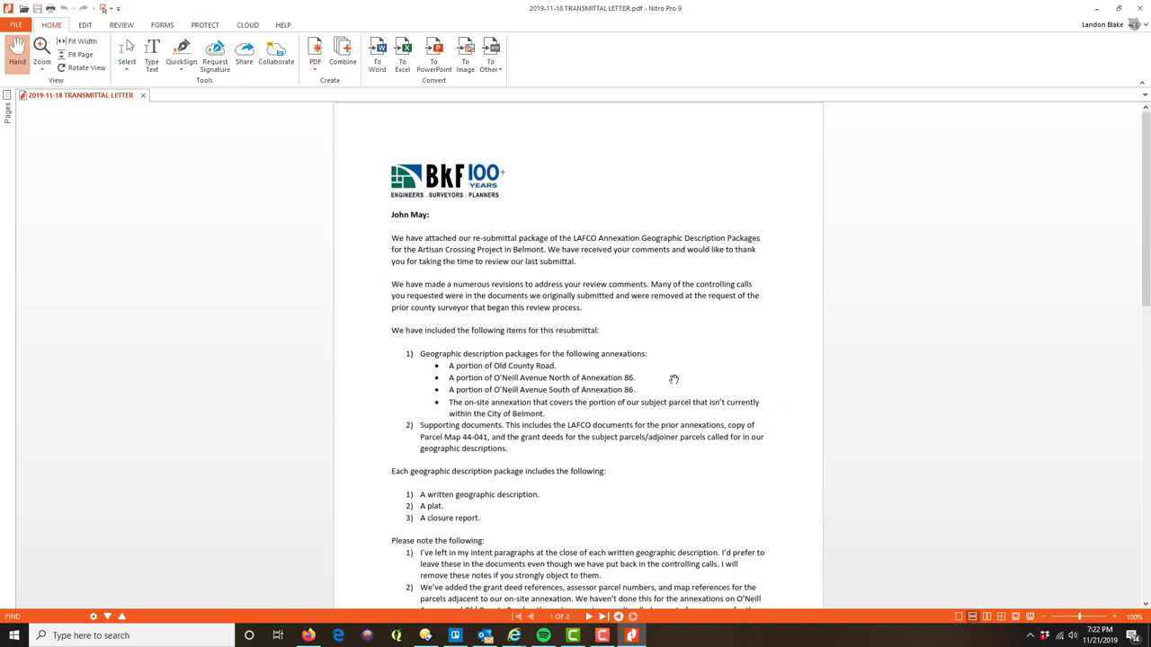
- Read the transmittal letter's opening paragraphs and its list of resubmitted annexation packages and supporting documents
scroll(527, 266, down, 1)
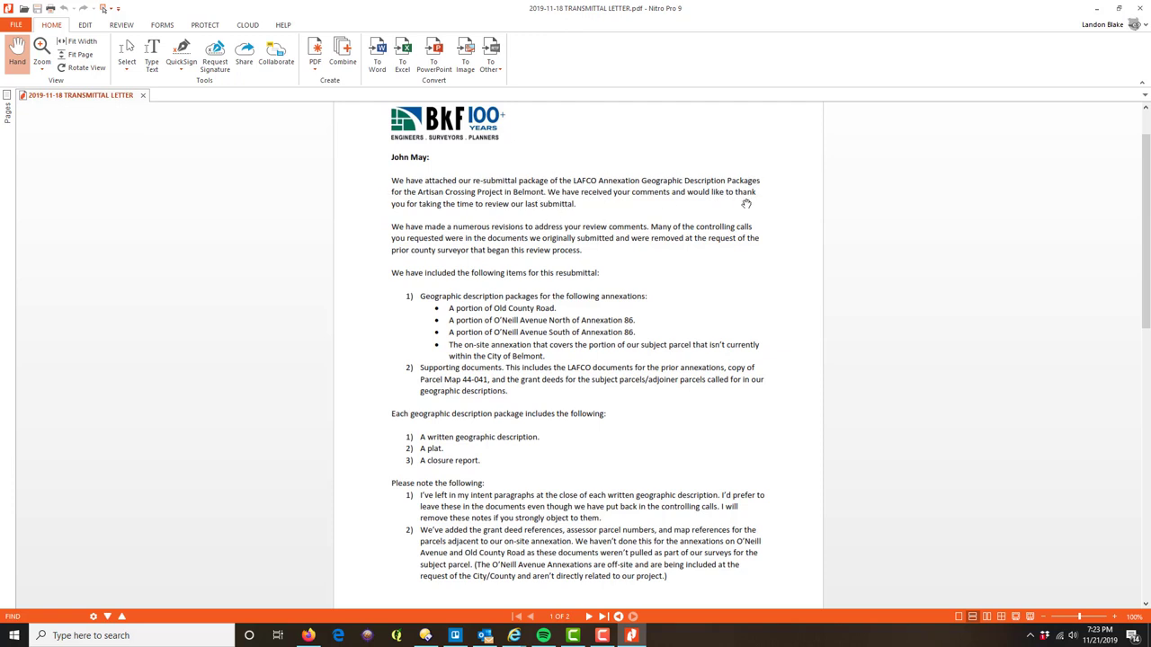
scroll(555, 275, down, 1)
scroll(555, 275, down, 2)
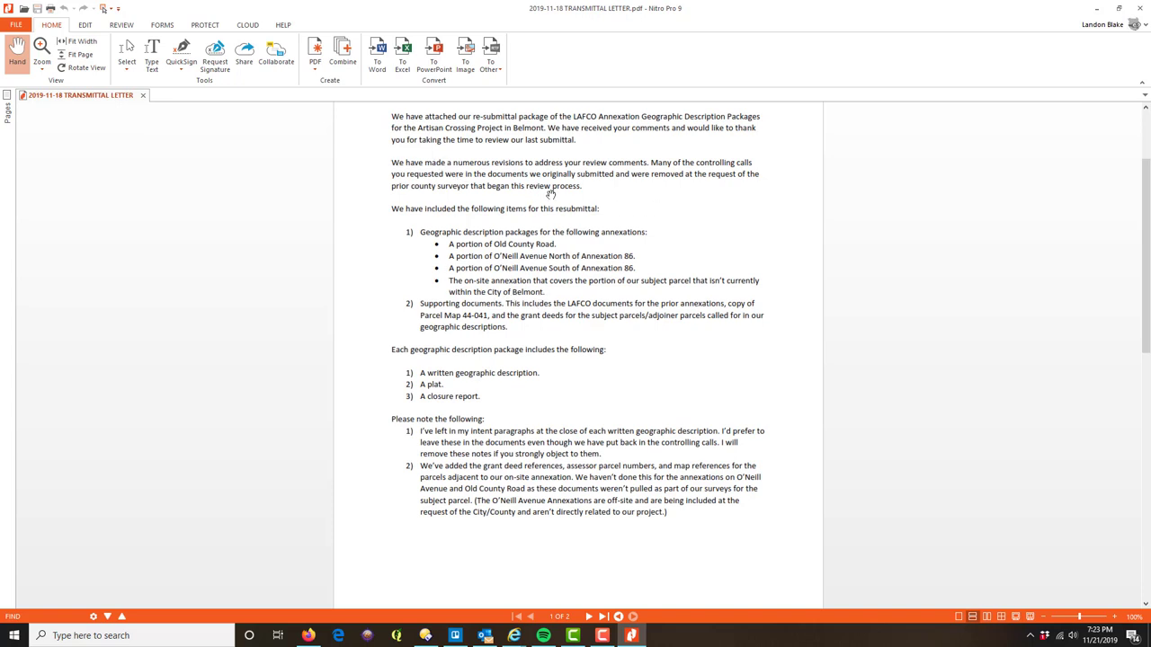
scroll(369, 207, up, 3)
scroll(414, 260, down, 4)
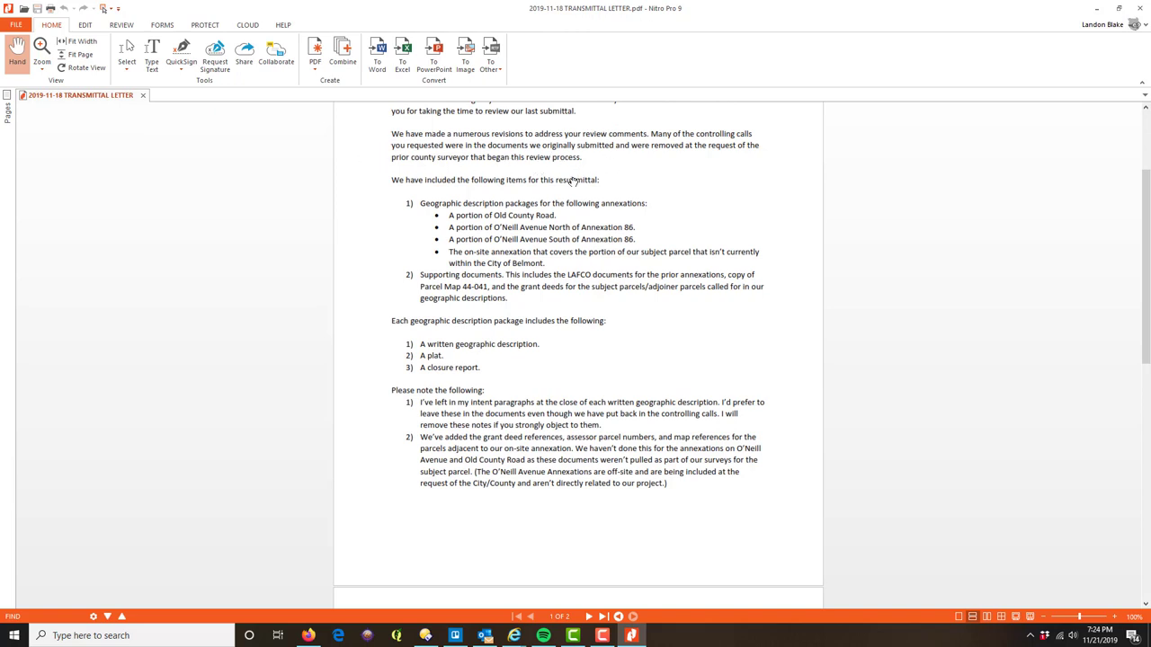
scroll(575, 180, down, 1)
scroll(386, 185, down, 1)
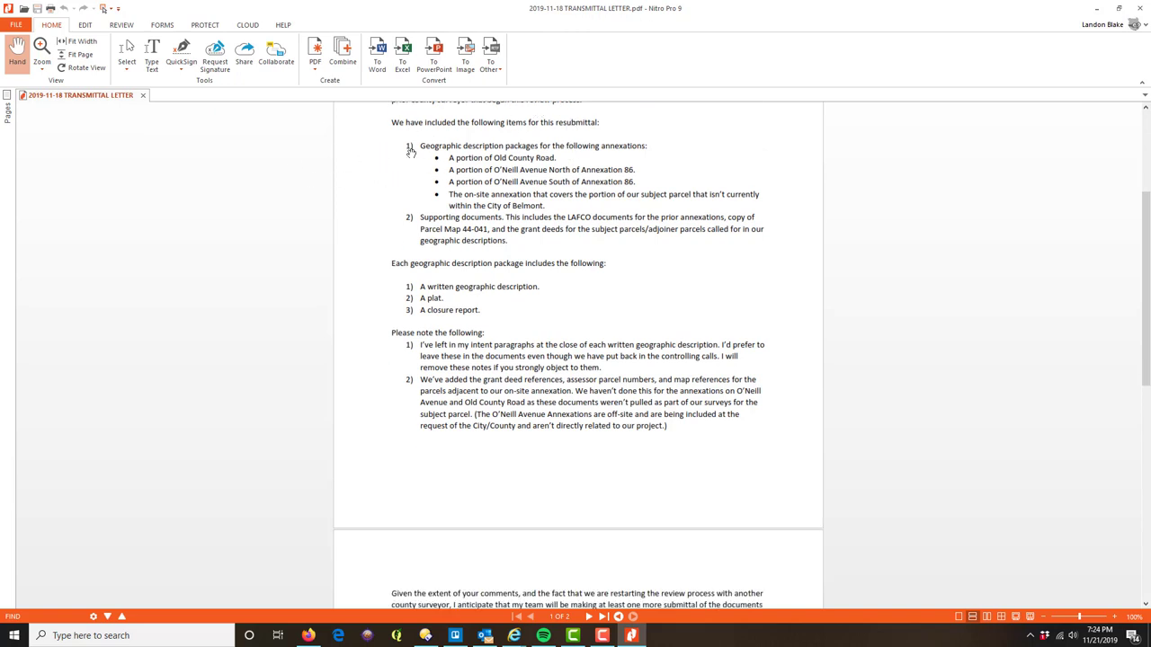
scroll(610, 234, up, 1)
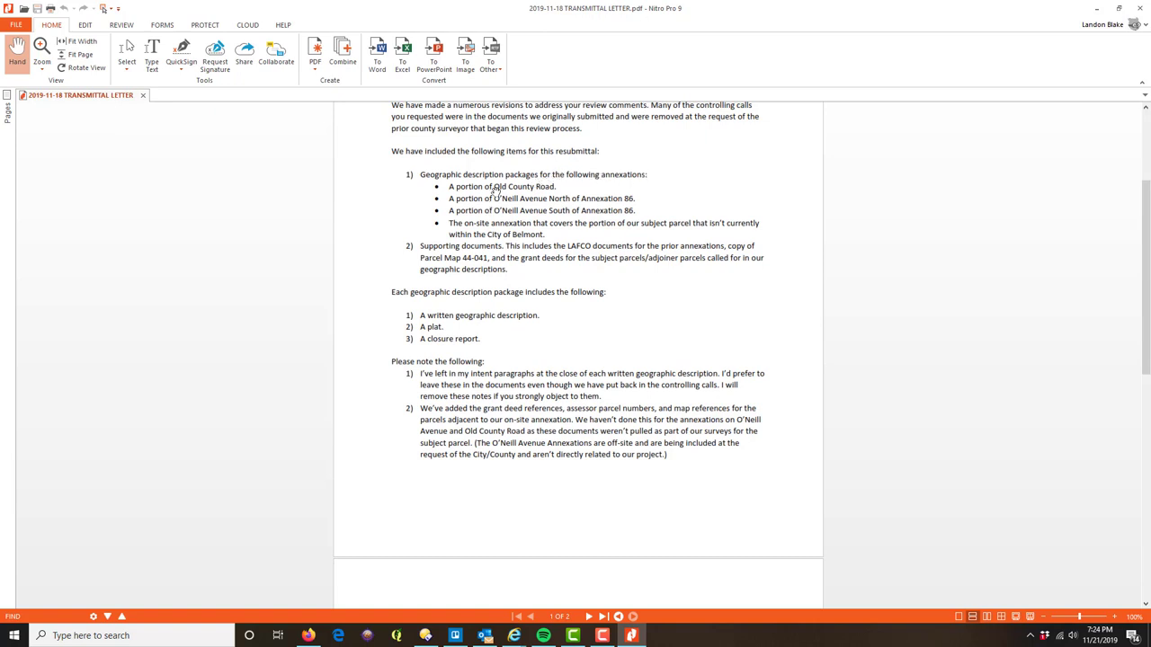
scroll(496, 232, down, 1)
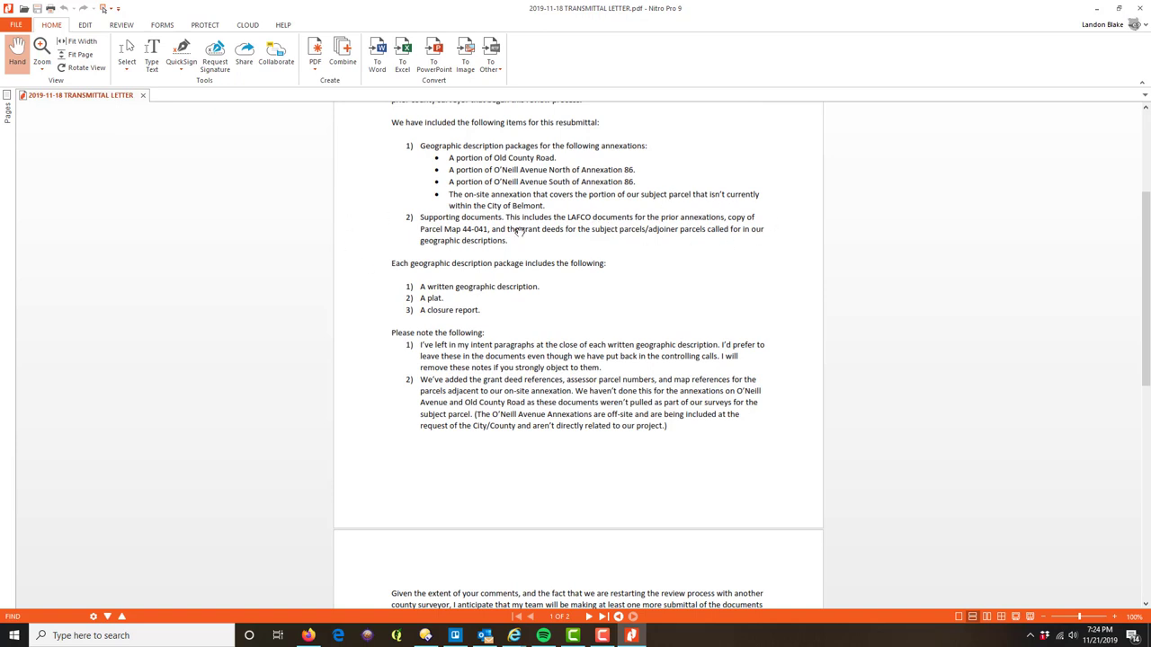
- Read the letter's list of geographic description package contents and the notes on intent paragraphs and adjacent parcel references
scroll(475, 260, down, 3)
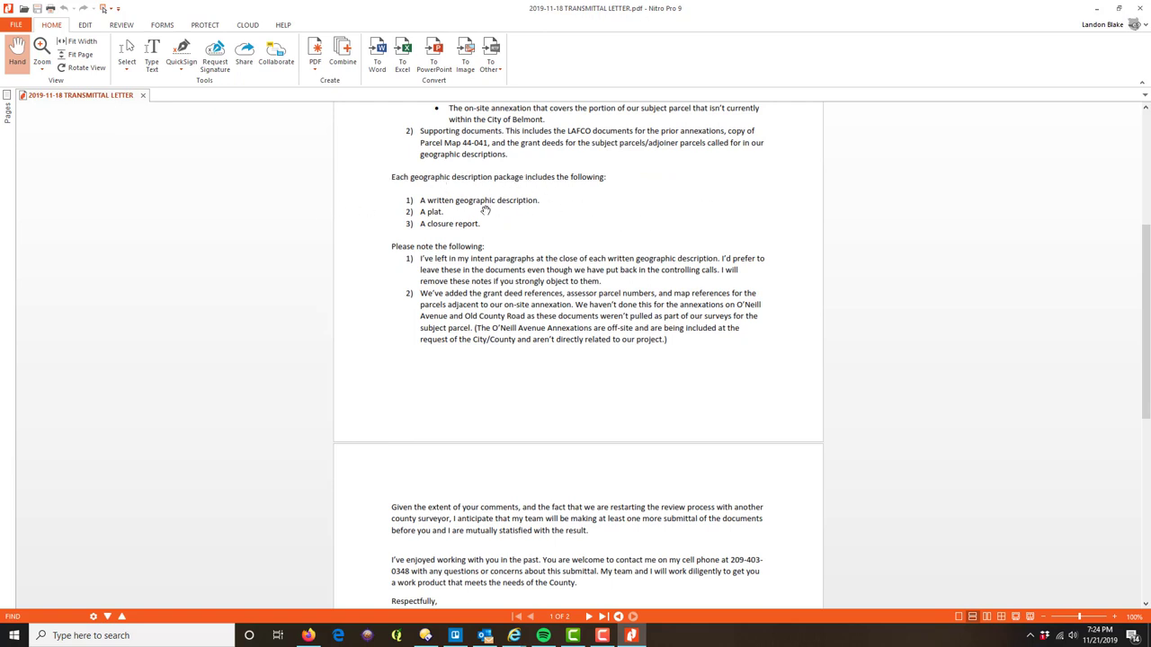
scroll(517, 194, up, 3)
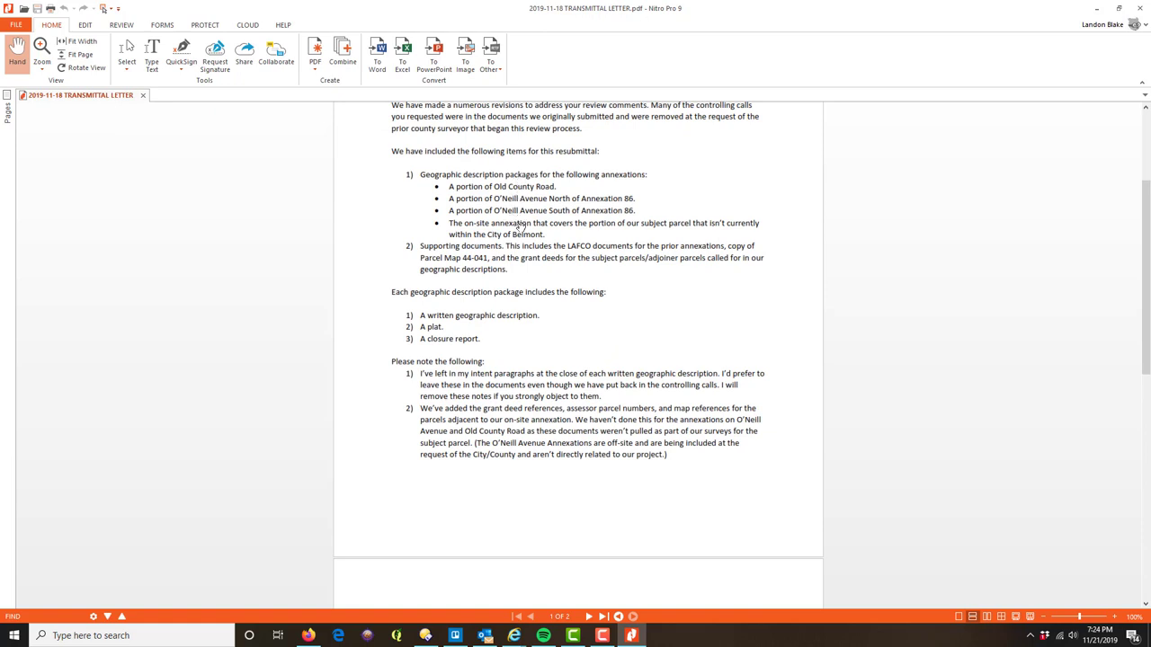
scroll(526, 227, down, 3)
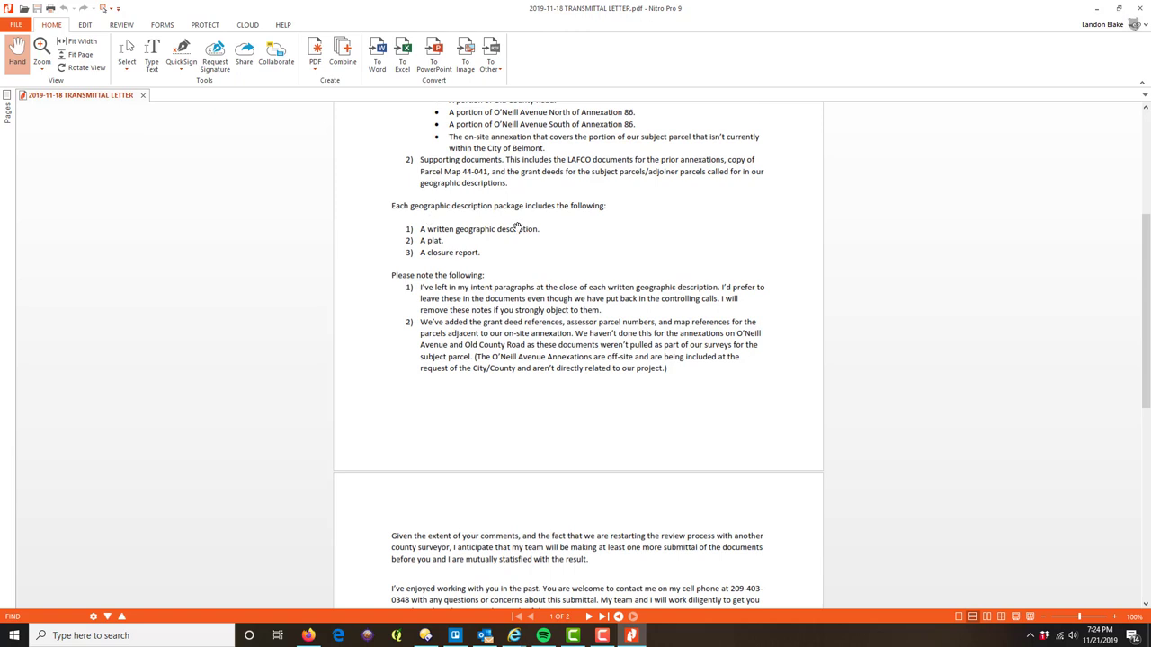
scroll(505, 264, down, 4)
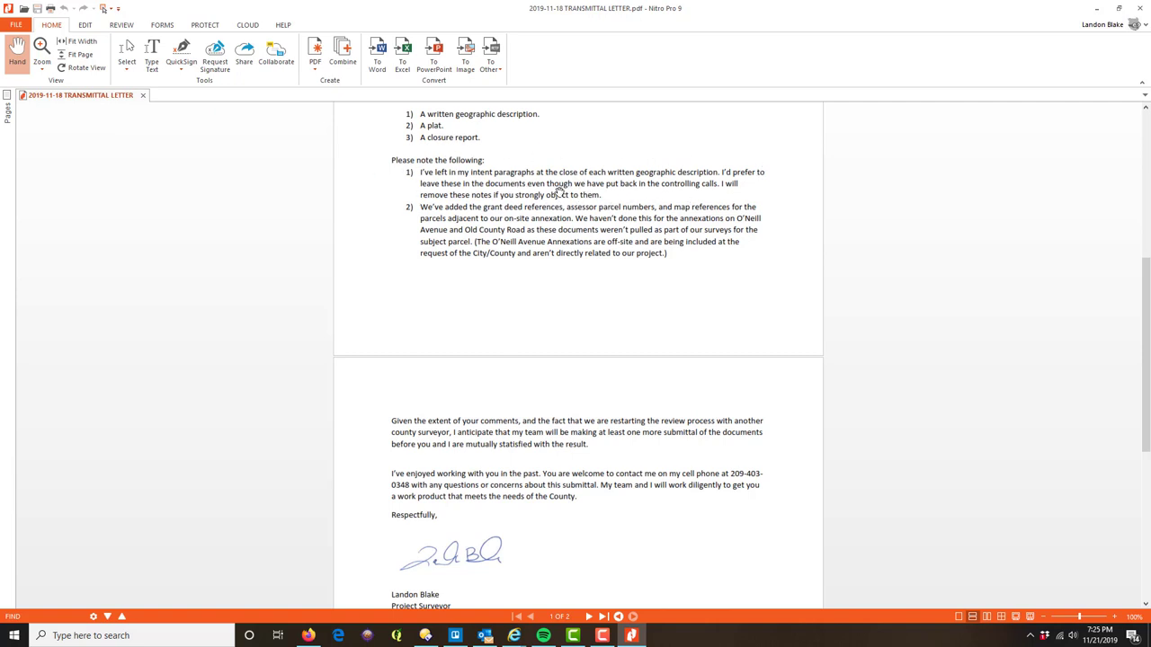
scroll(550, 301, down, 1)
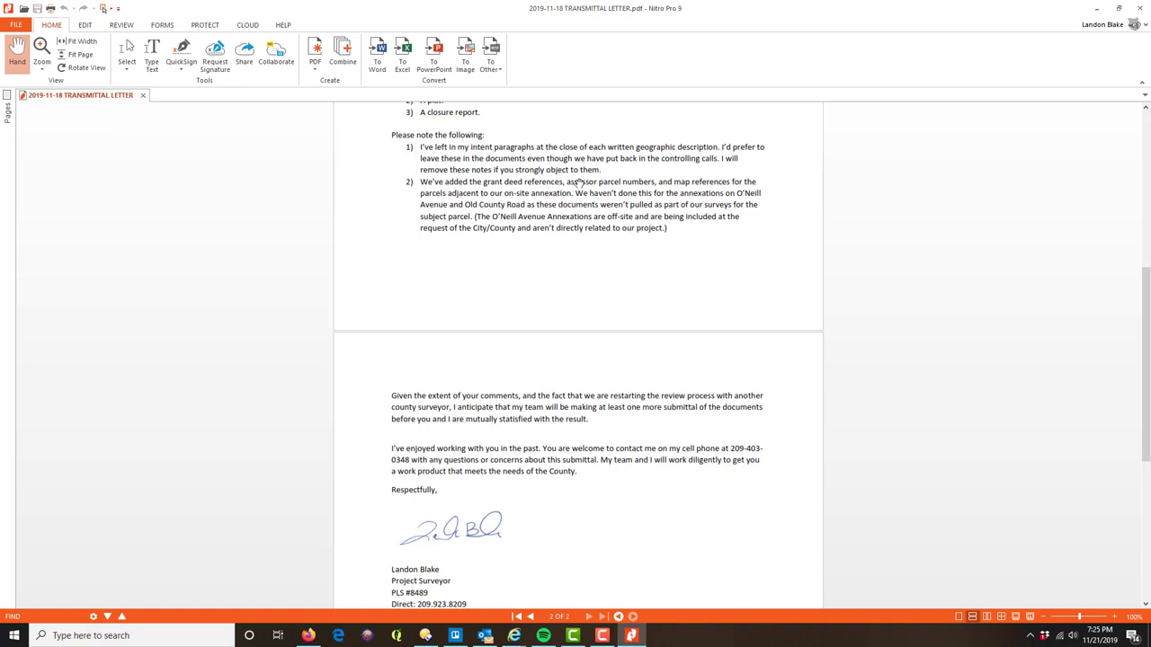
scroll(756, 225, down, 1)
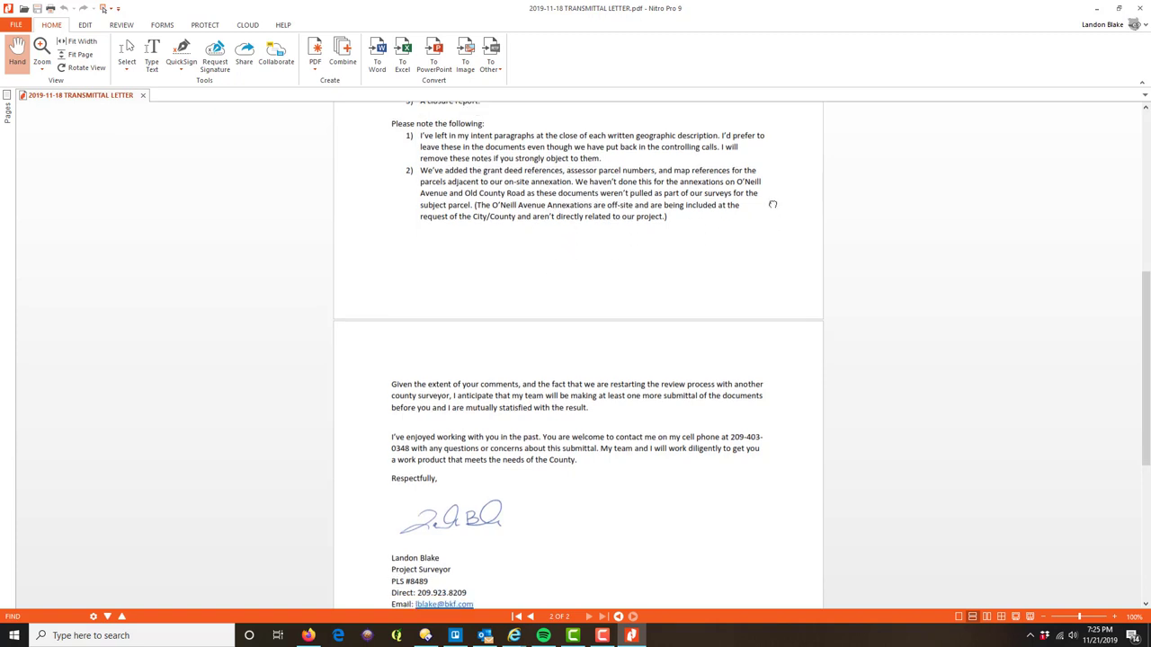
scroll(765, 215, up, 2)
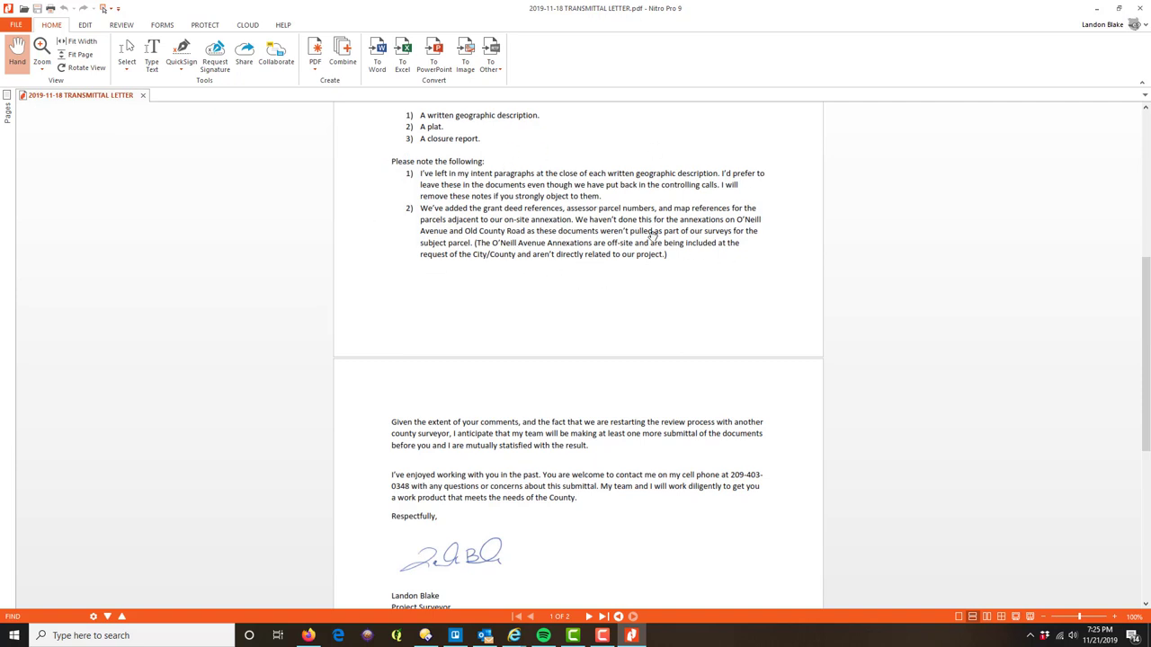
- Read the transmittal letter's closing paragraphs about further submittals and contact details, through to the signature block
scroll(606, 419, down, 4)
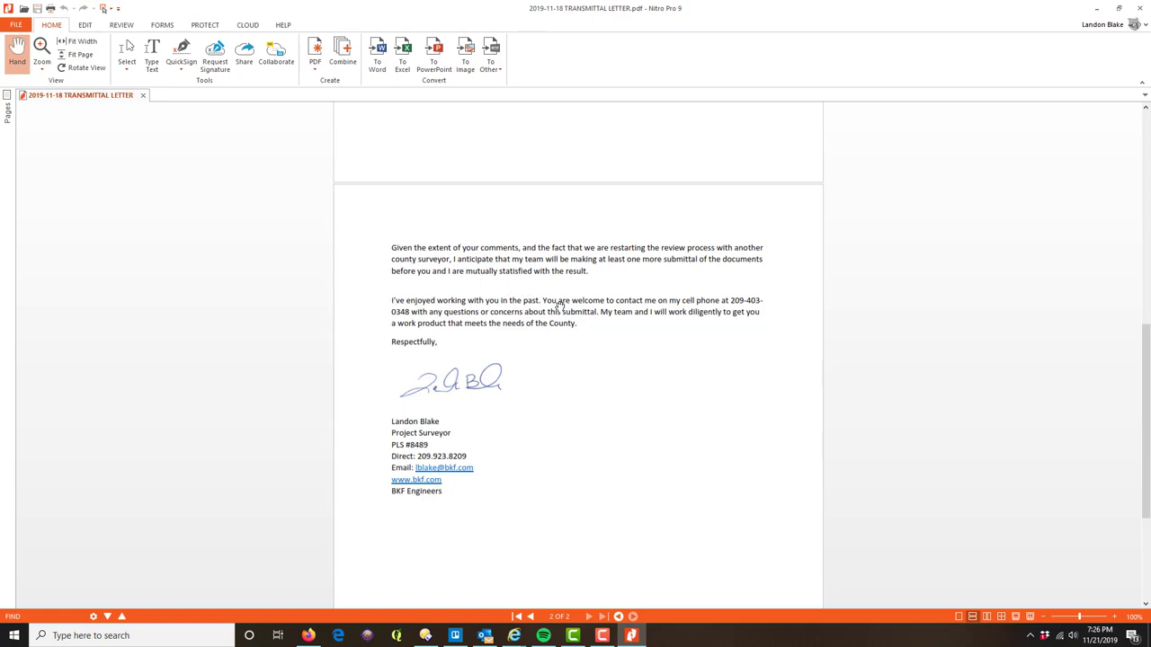
scroll(557, 306, up, 4)
scroll(701, 239, down, 2)
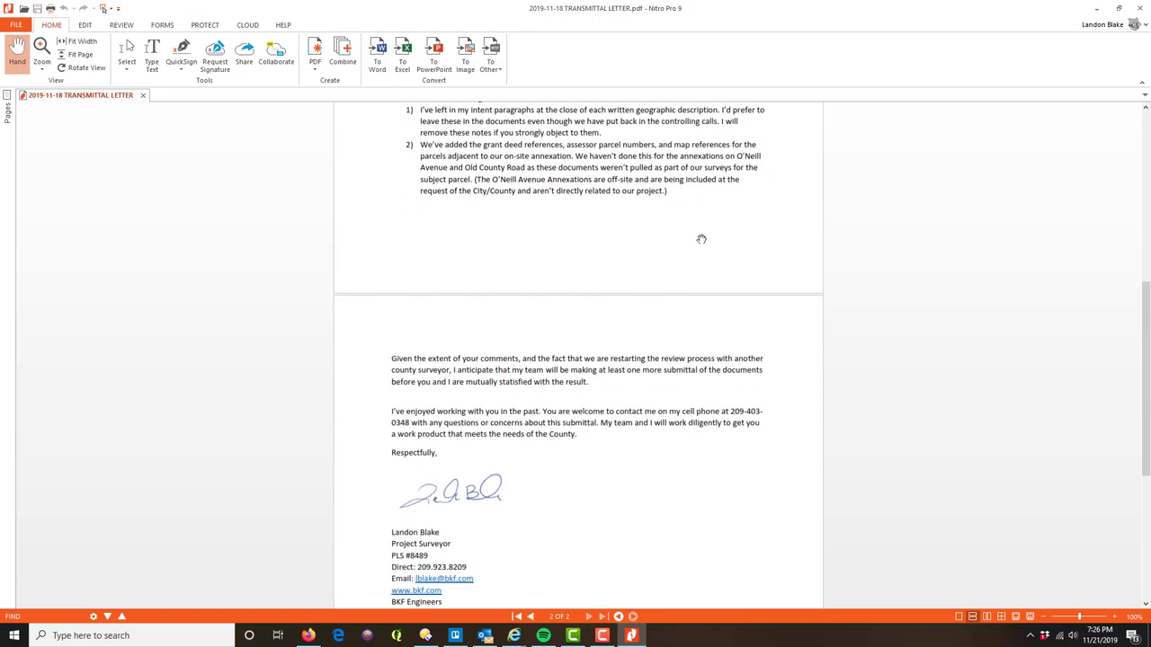
scroll(580, 405, down, 2)
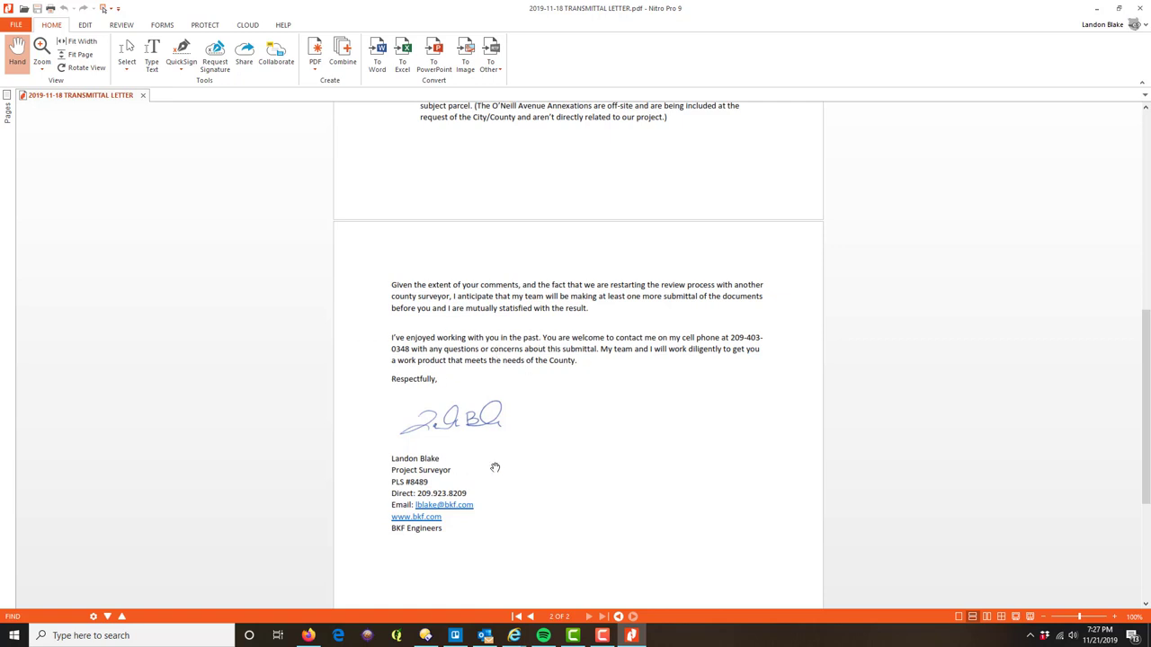
scroll(458, 405, down, 1)
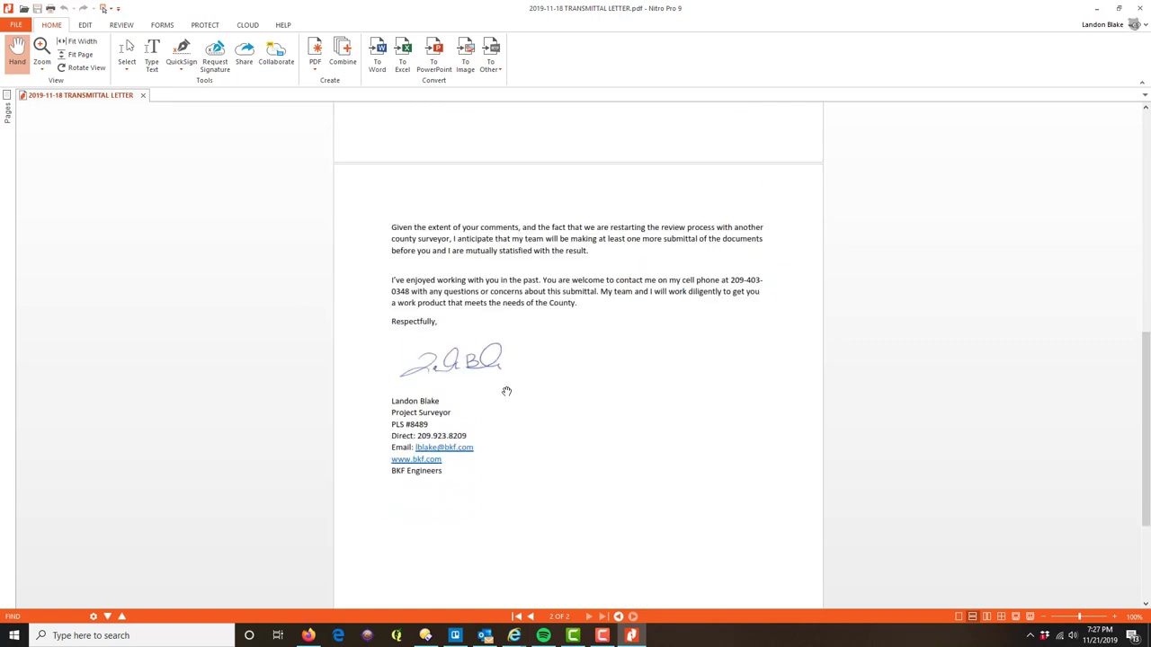
- Skim the whole transmittal letter again from letterhead to signature, and close it to return to the submittal folder
scroll(387, 375, up, 5)
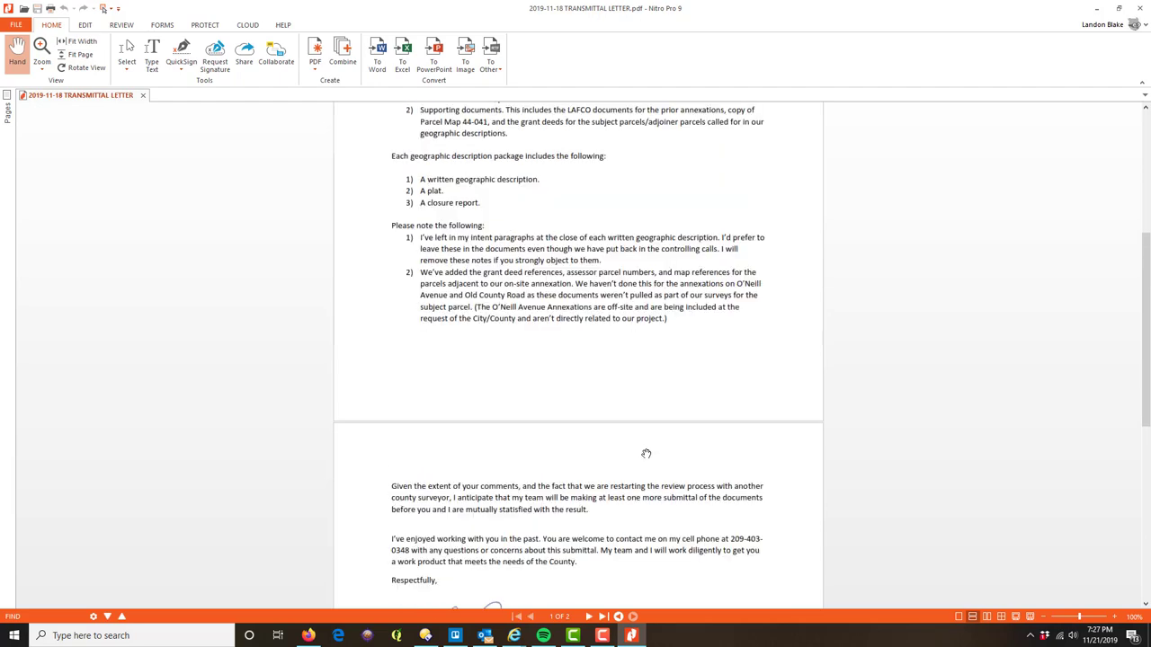
scroll(630, 453, up, 5)
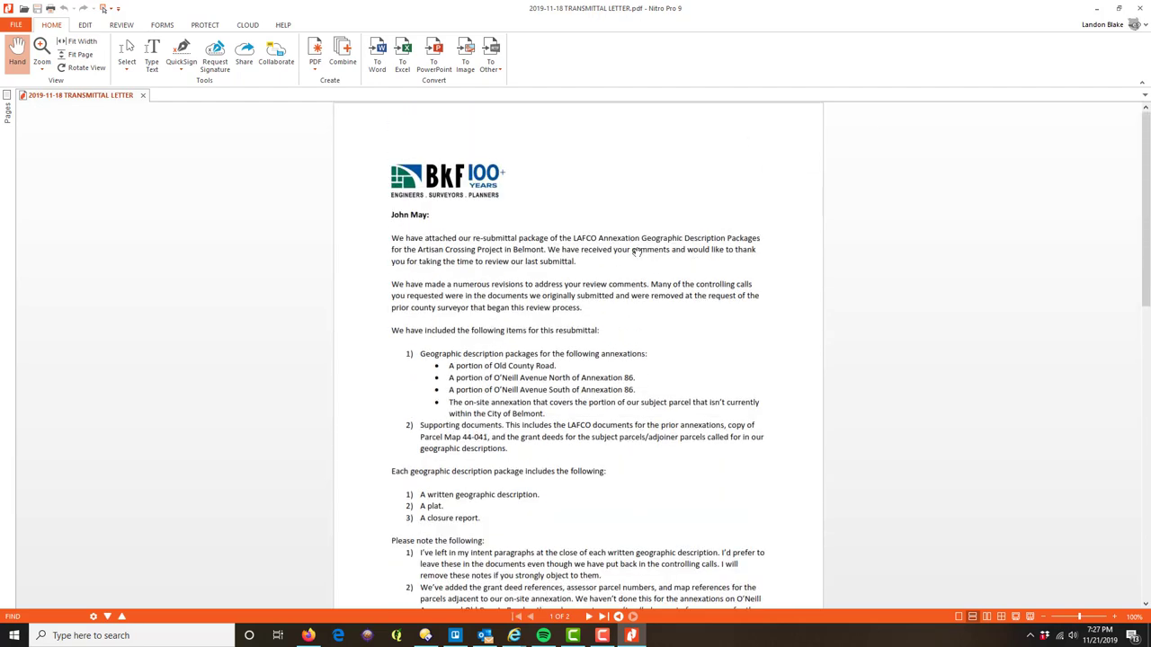
scroll(635, 250, down, 6)
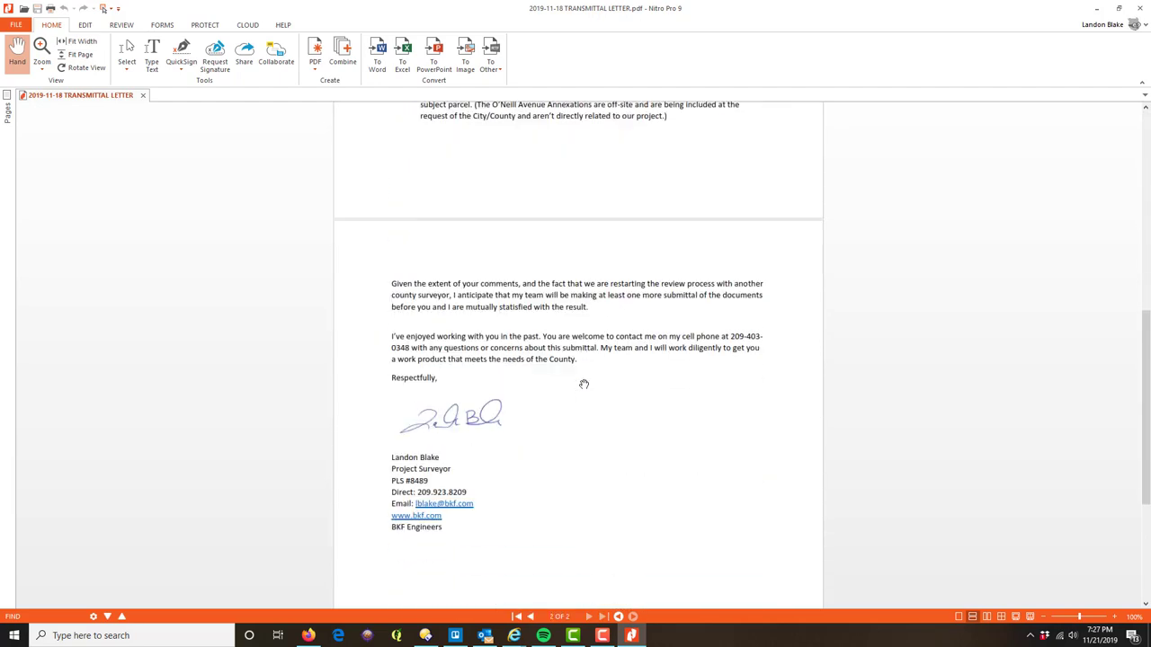
scroll(584, 384, up, 6)
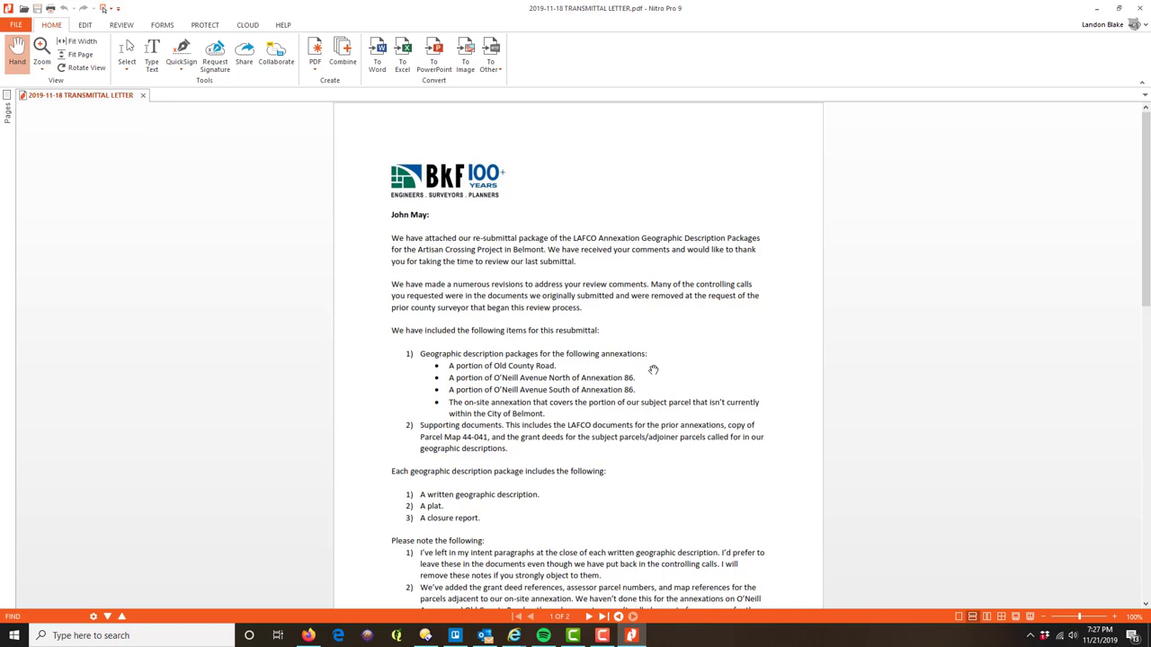
scroll(654, 370, down, 5)
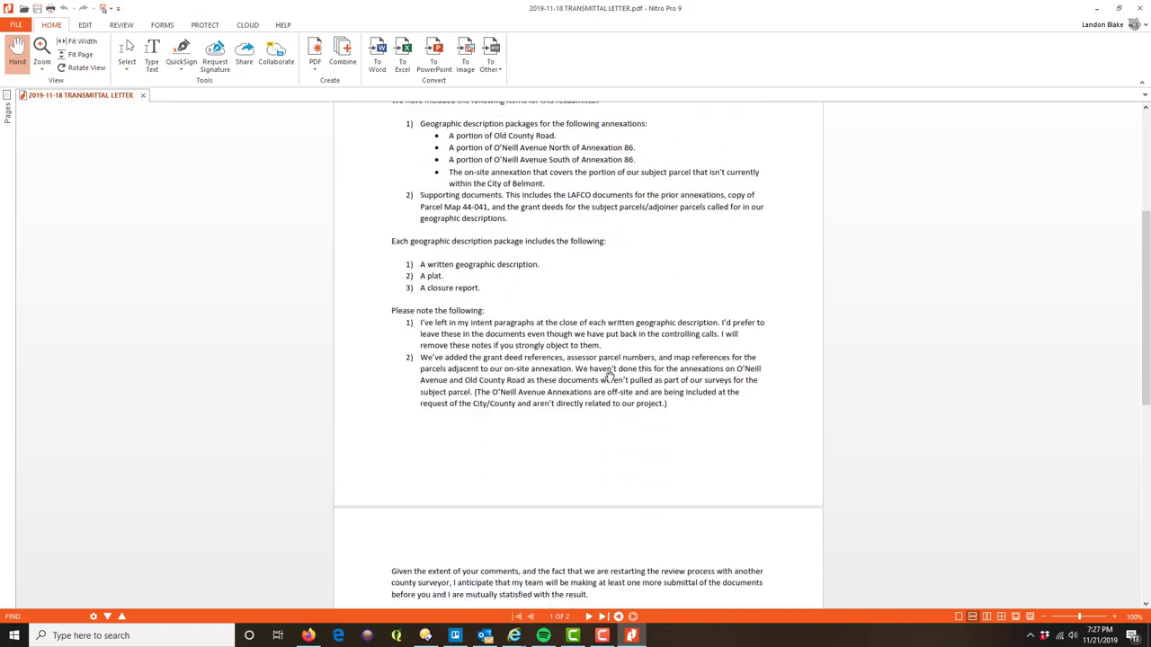
scroll(627, 398, up, 4)
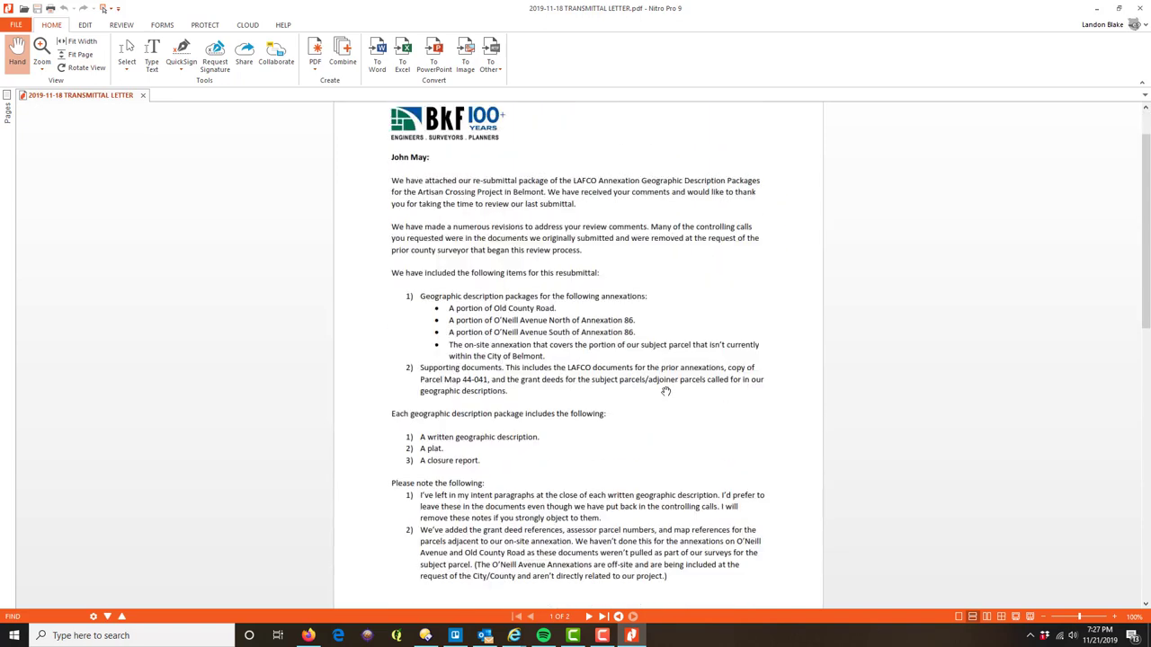
scroll(630, 388, down, 1)
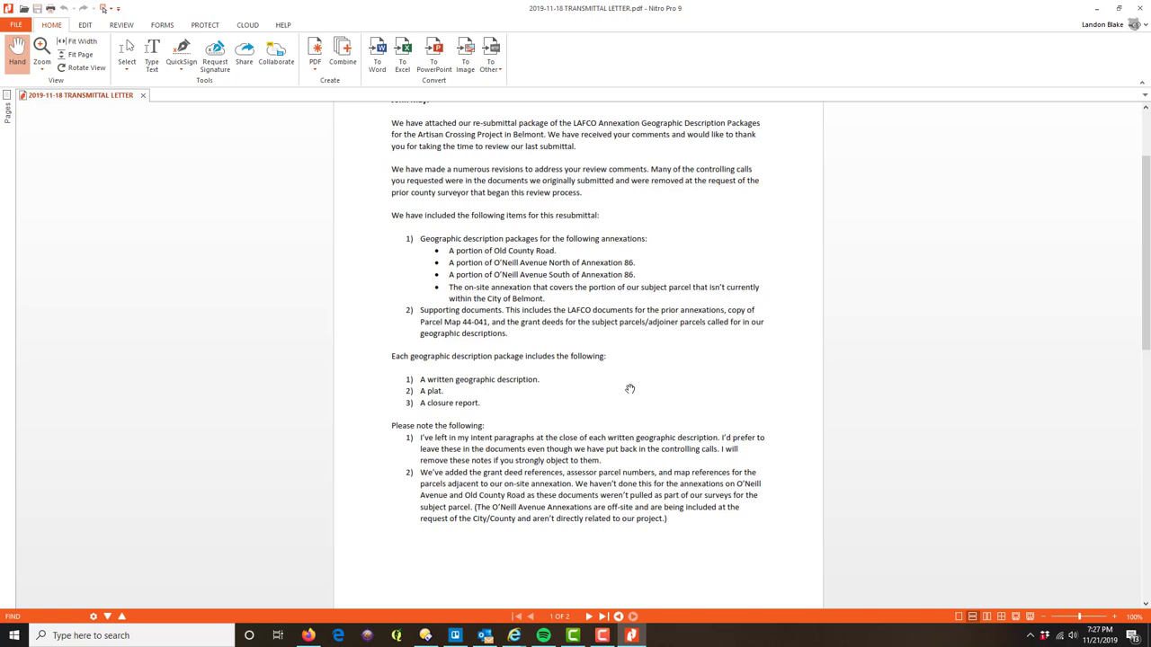
scroll(629, 375, down, 2)
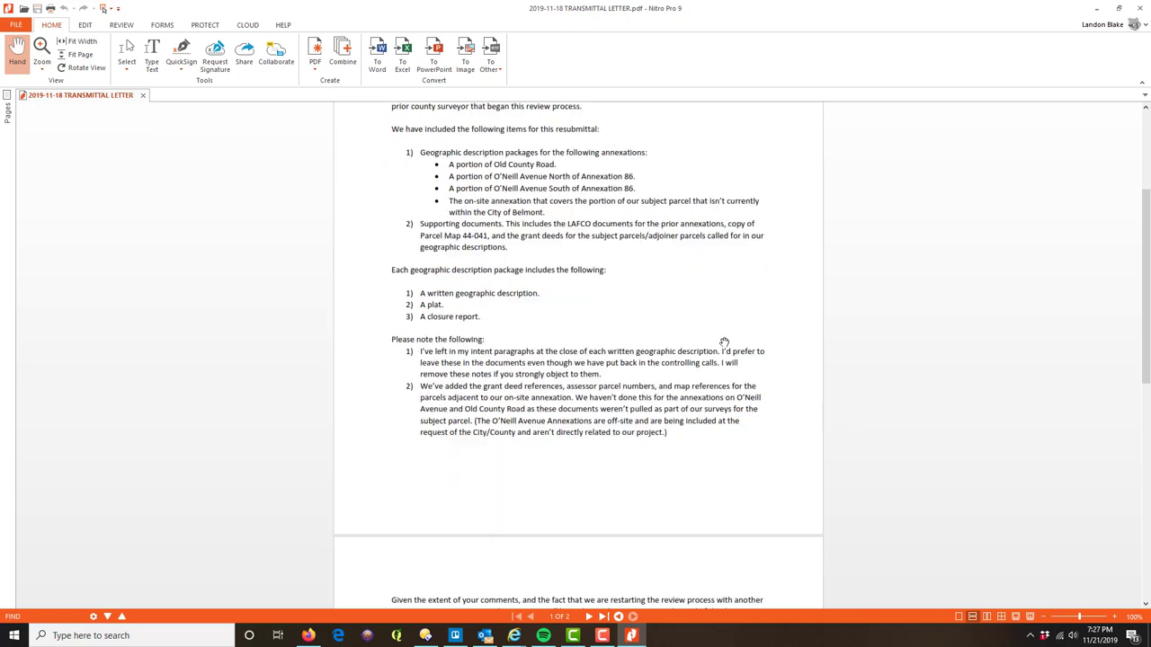
scroll(540, 340, down, 3)
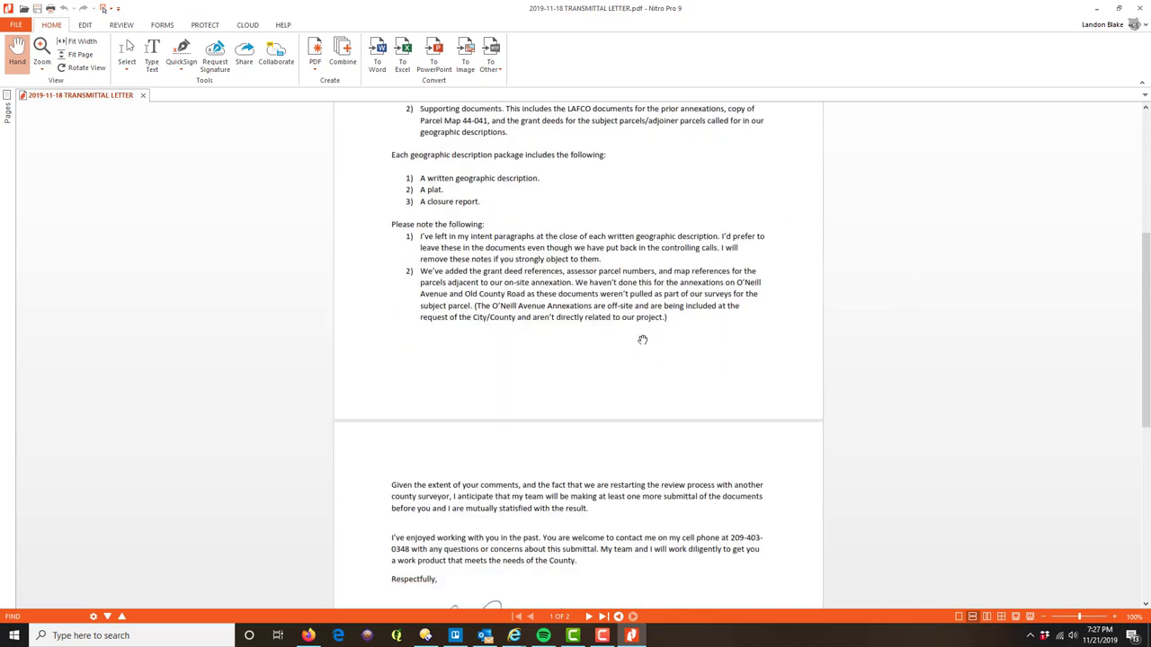
scroll(716, 349, up, 7)
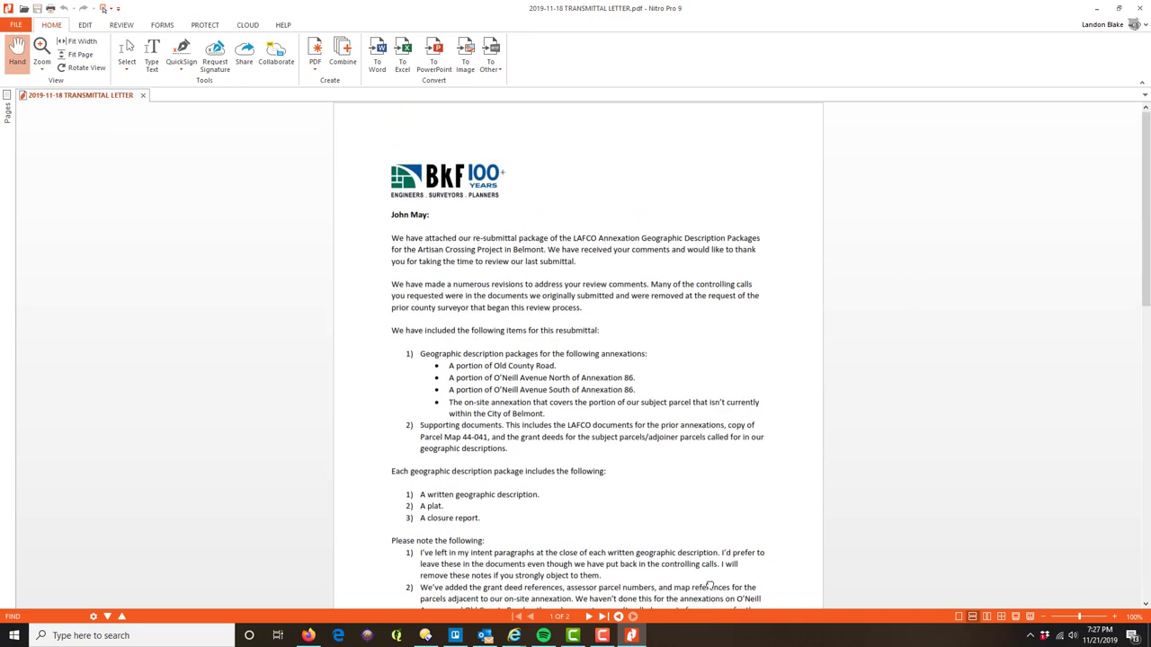
scroll(744, 411, down, 2)
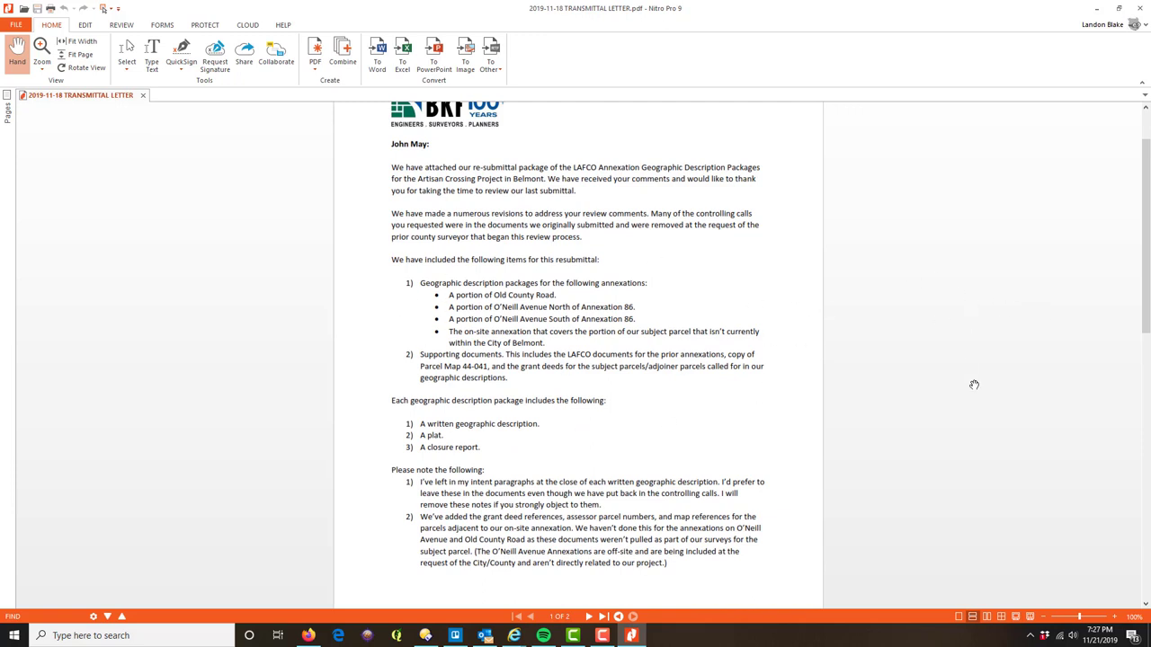
scroll(974, 385, up, 2)
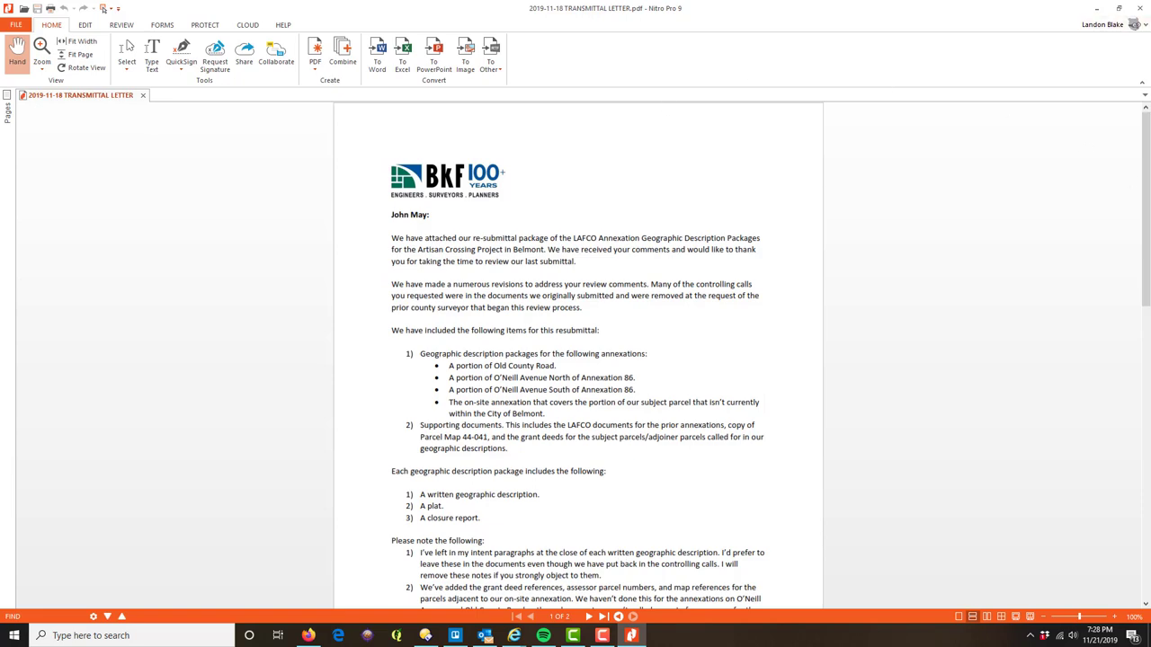
click(1140, 8)
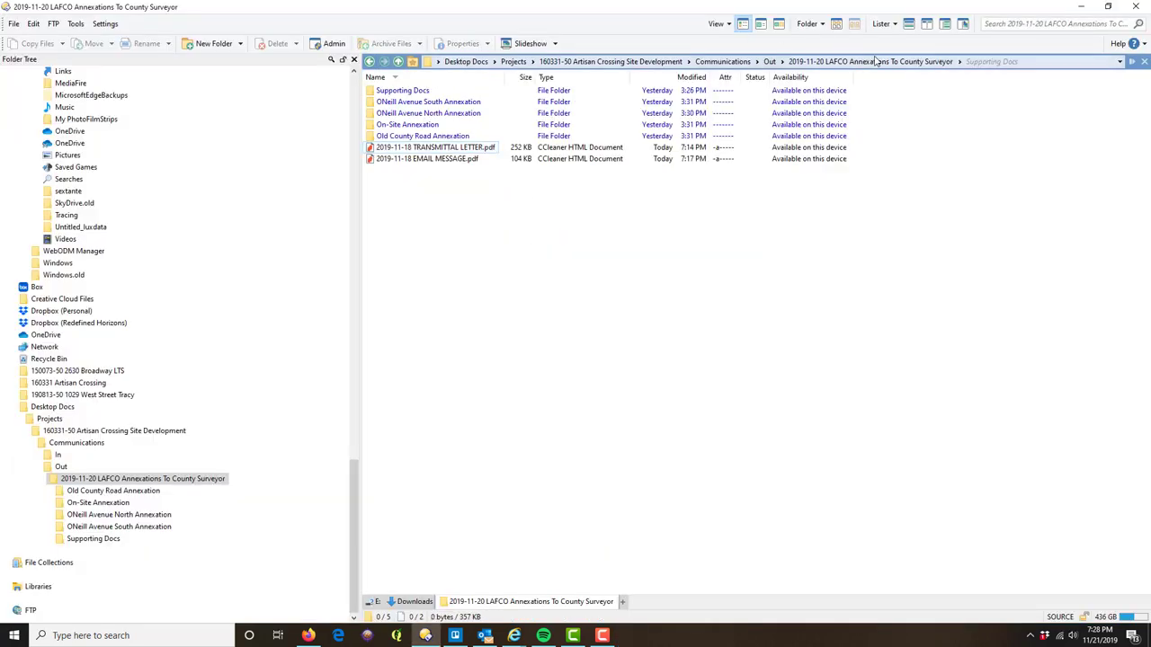